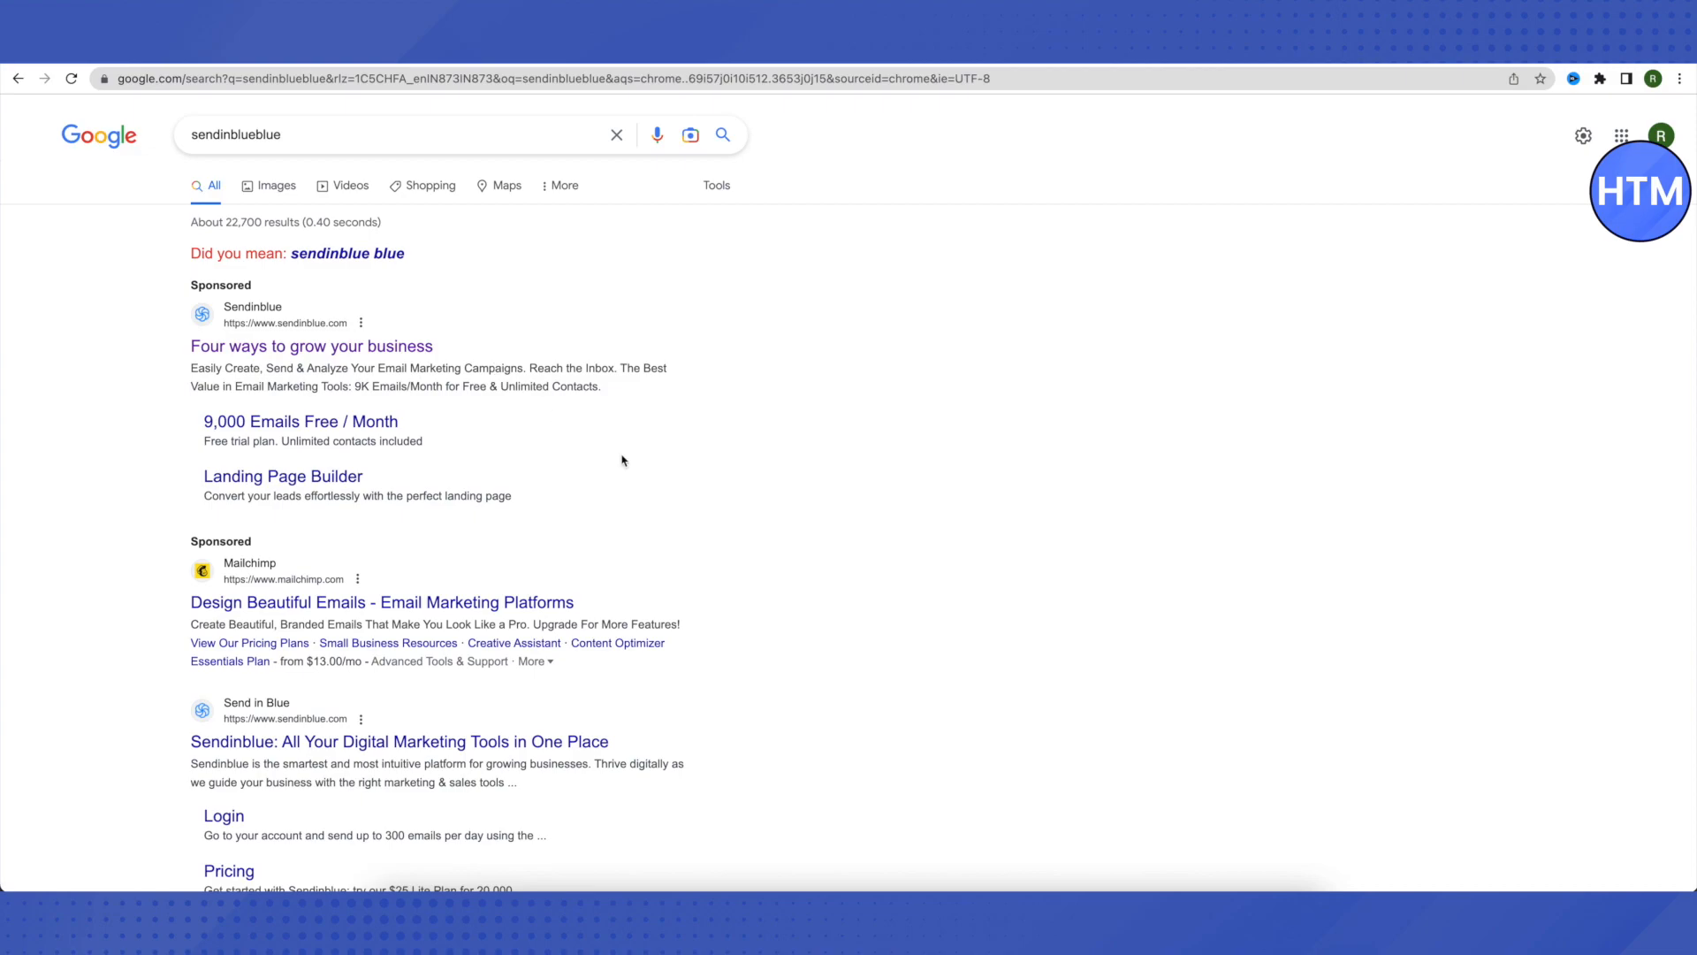
# Step: Scroll down the Google results for sendinblue toward the sponsored Sendinblue ad
pyautogui.scroll(-1, 739, 457)
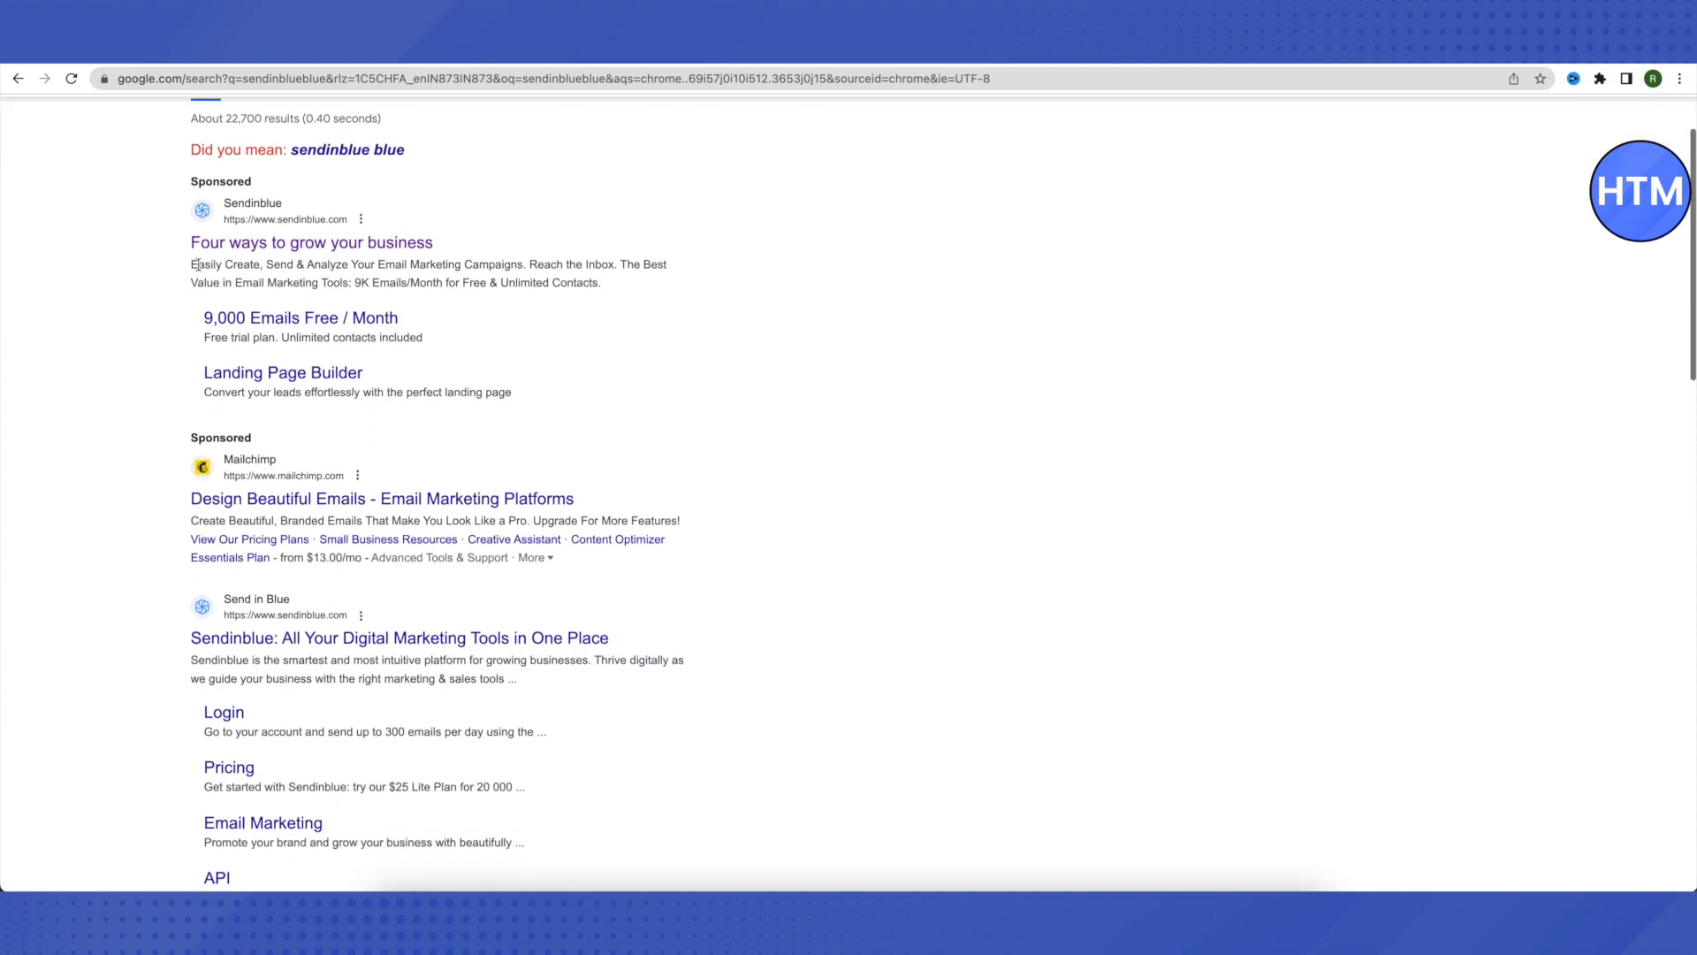
pyautogui.scroll(-2, 890, 394)
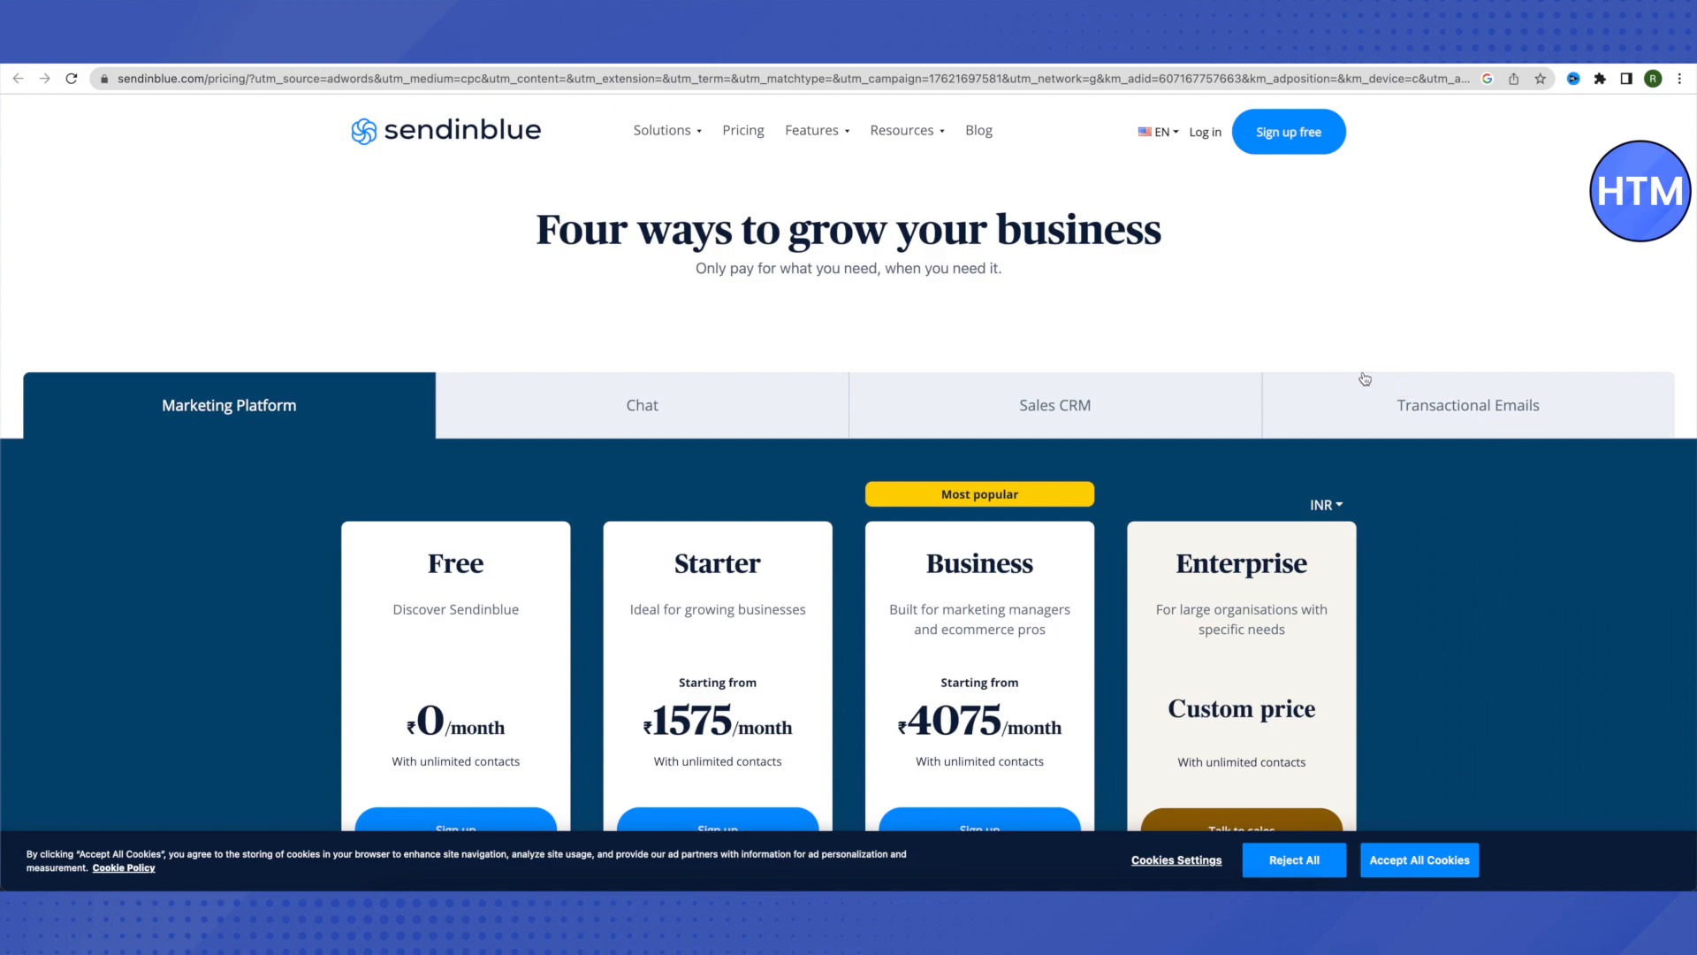
pyautogui.scroll(-2, 1367, 378)
pyautogui.scroll(-3, 1366, 378)
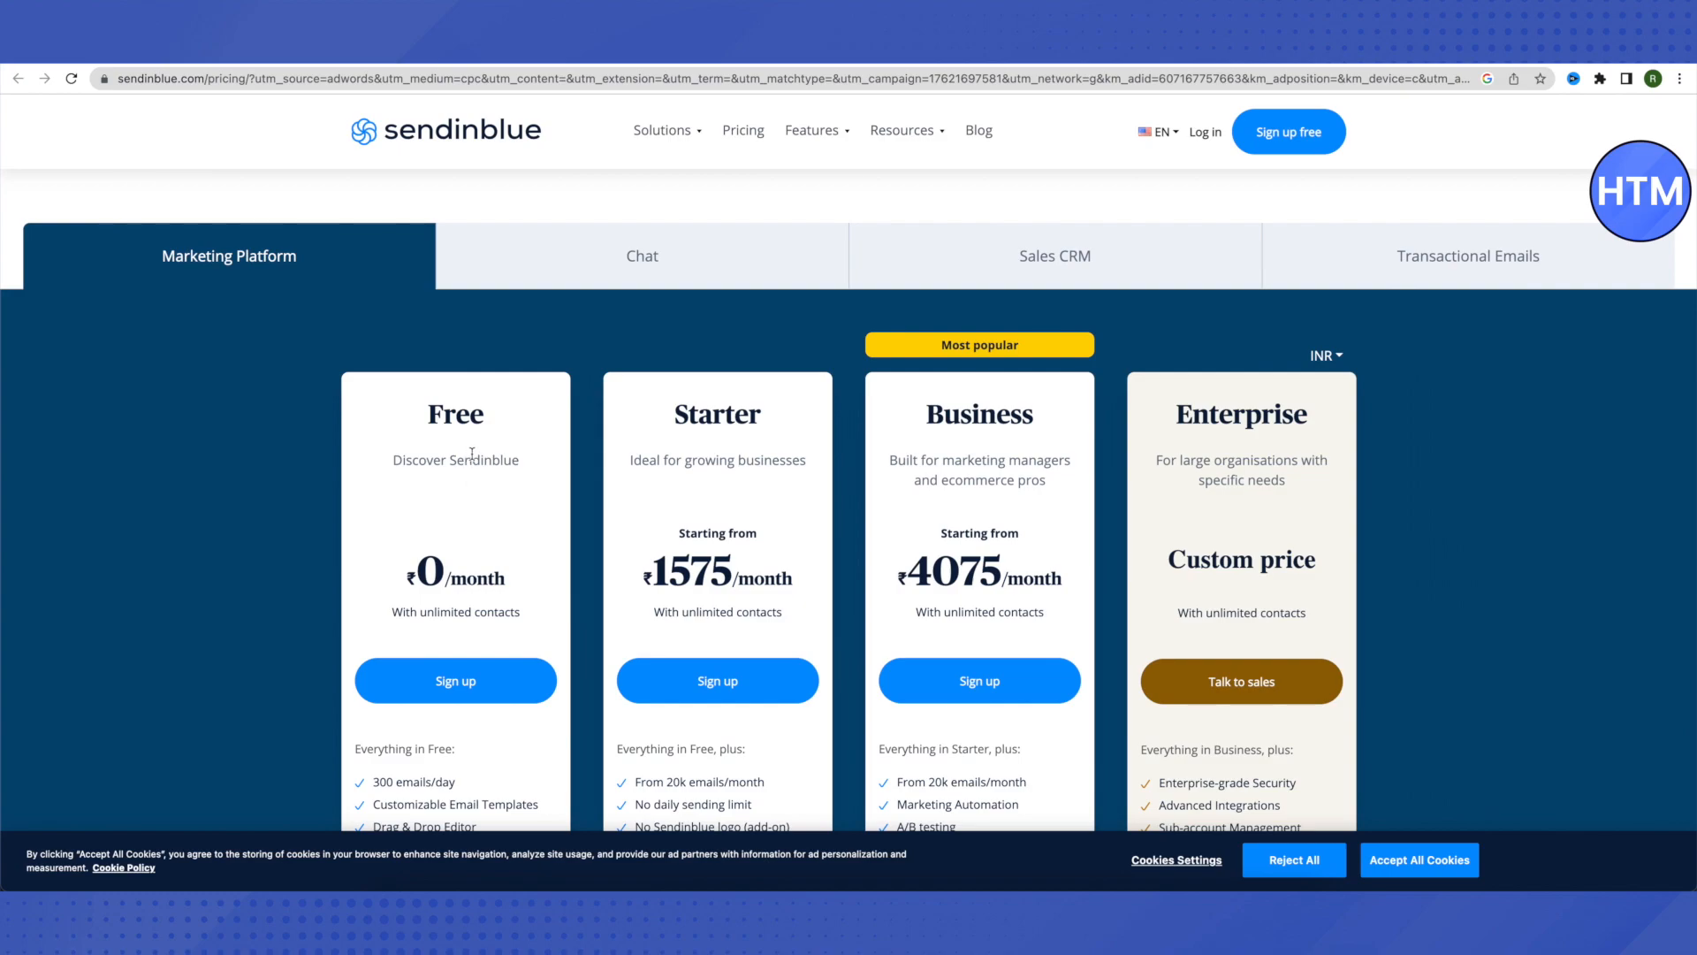
pyautogui.scroll(2, 427, 469)
pyautogui.scroll(-3, 582, 578)
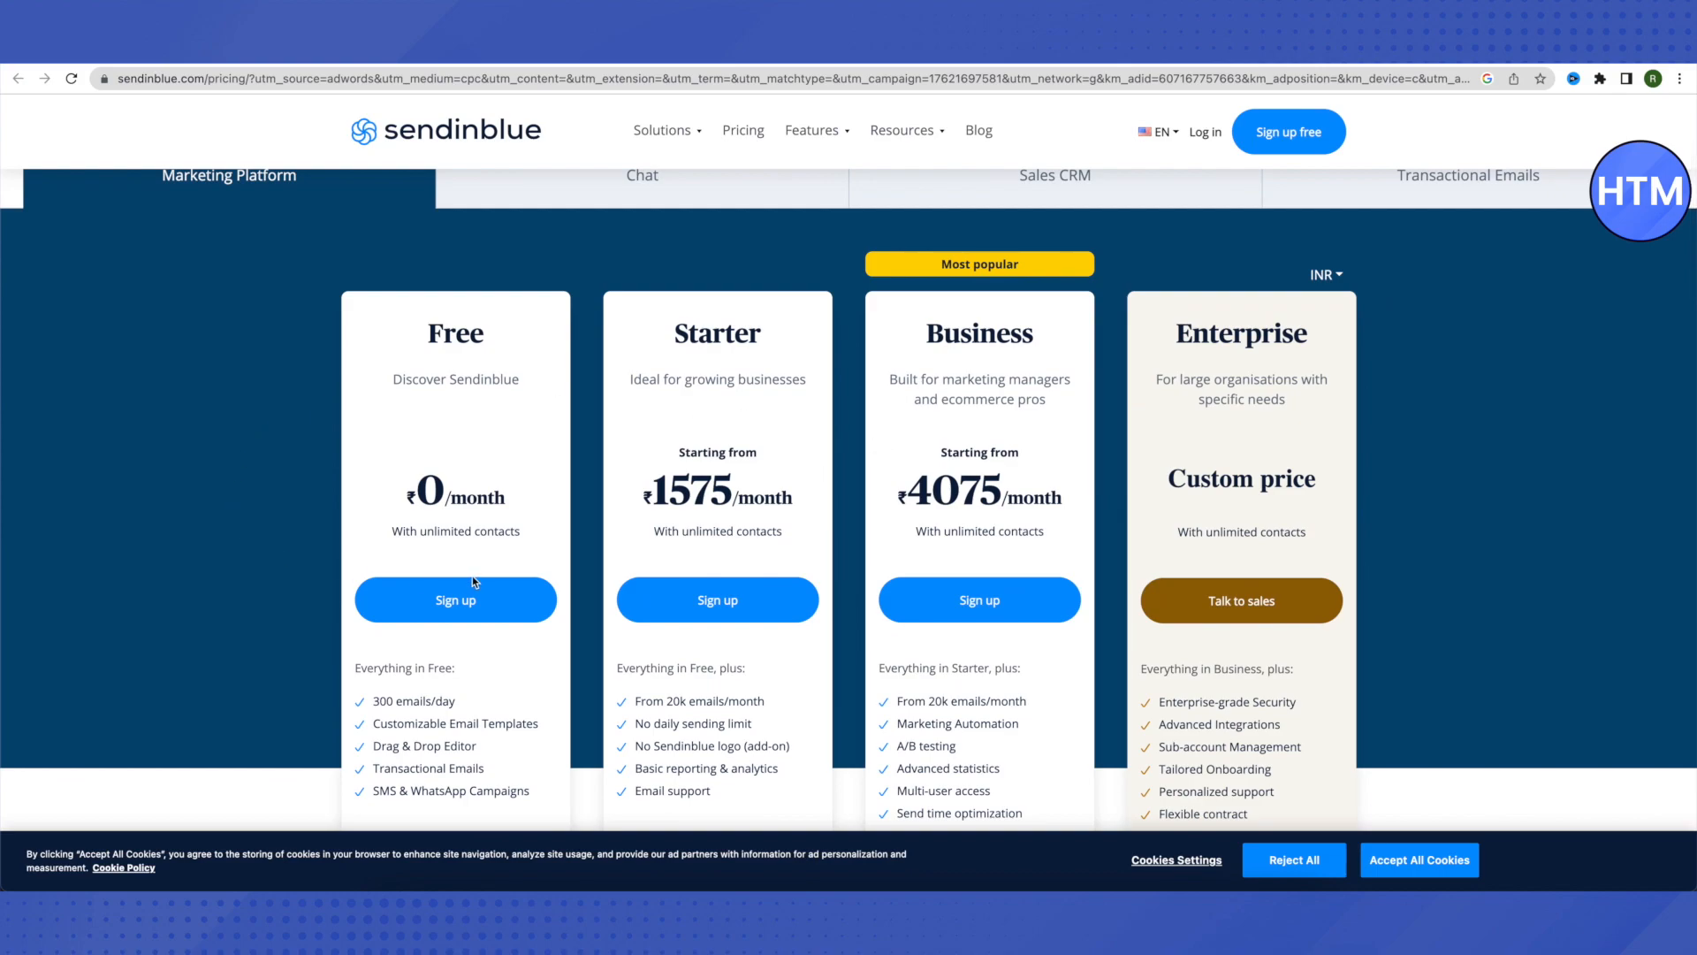
pyautogui.scroll(-2, 472, 575)
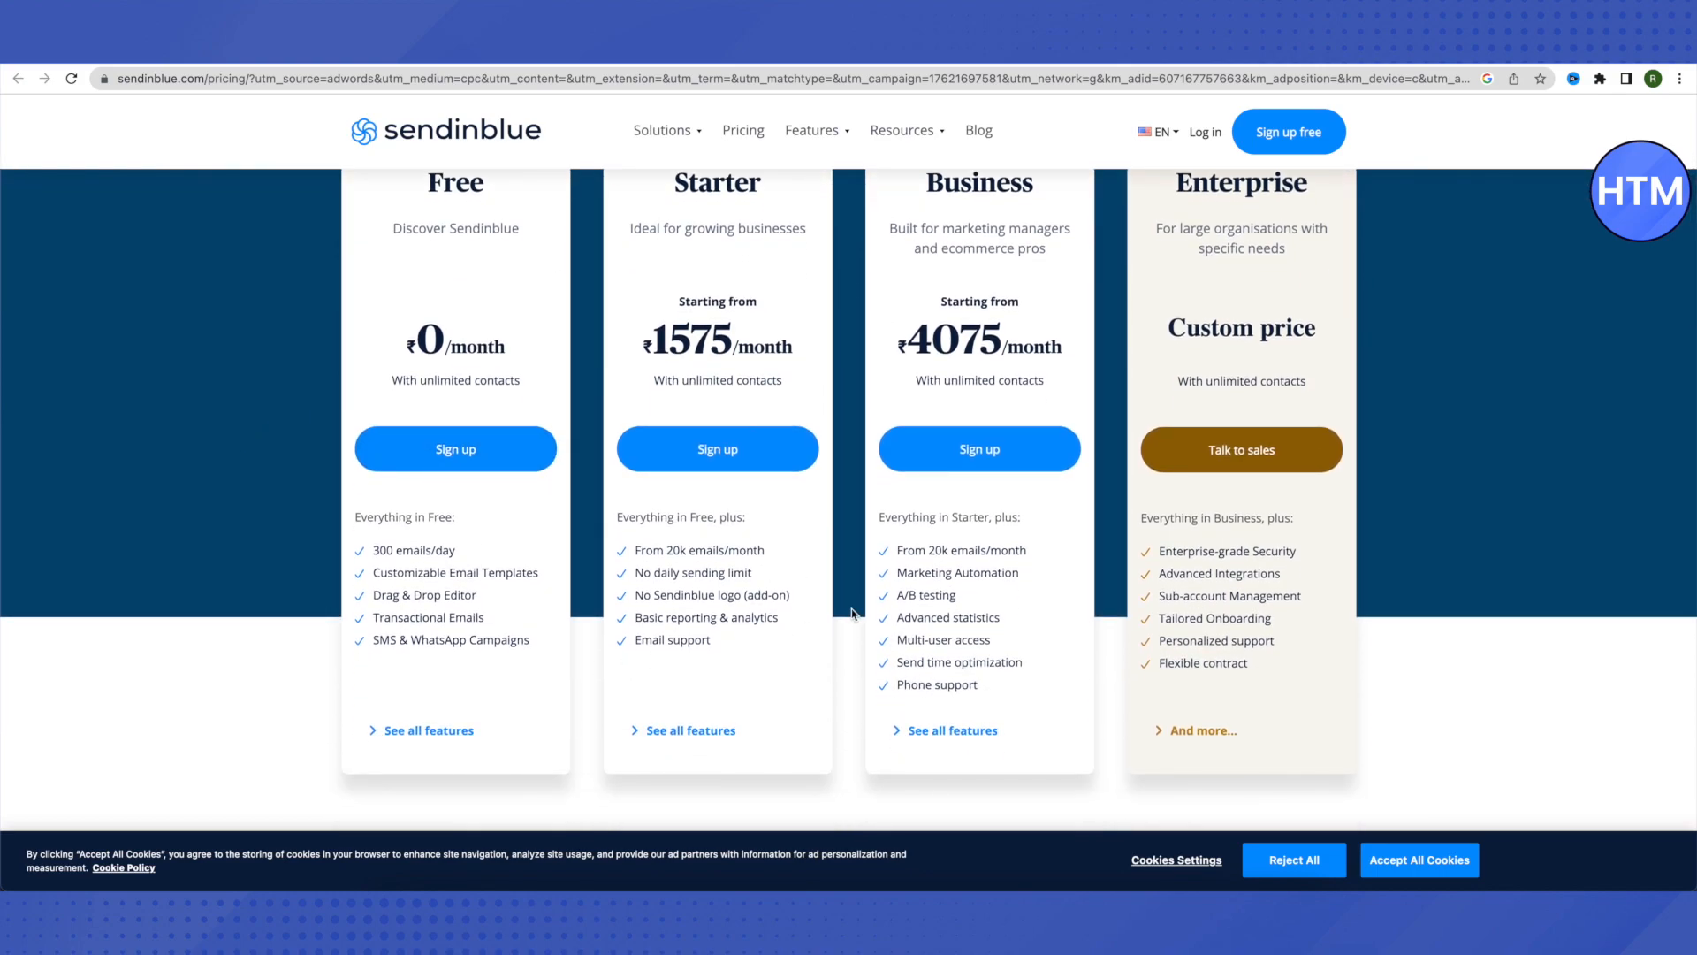
pyautogui.scroll(1, 645, 610)
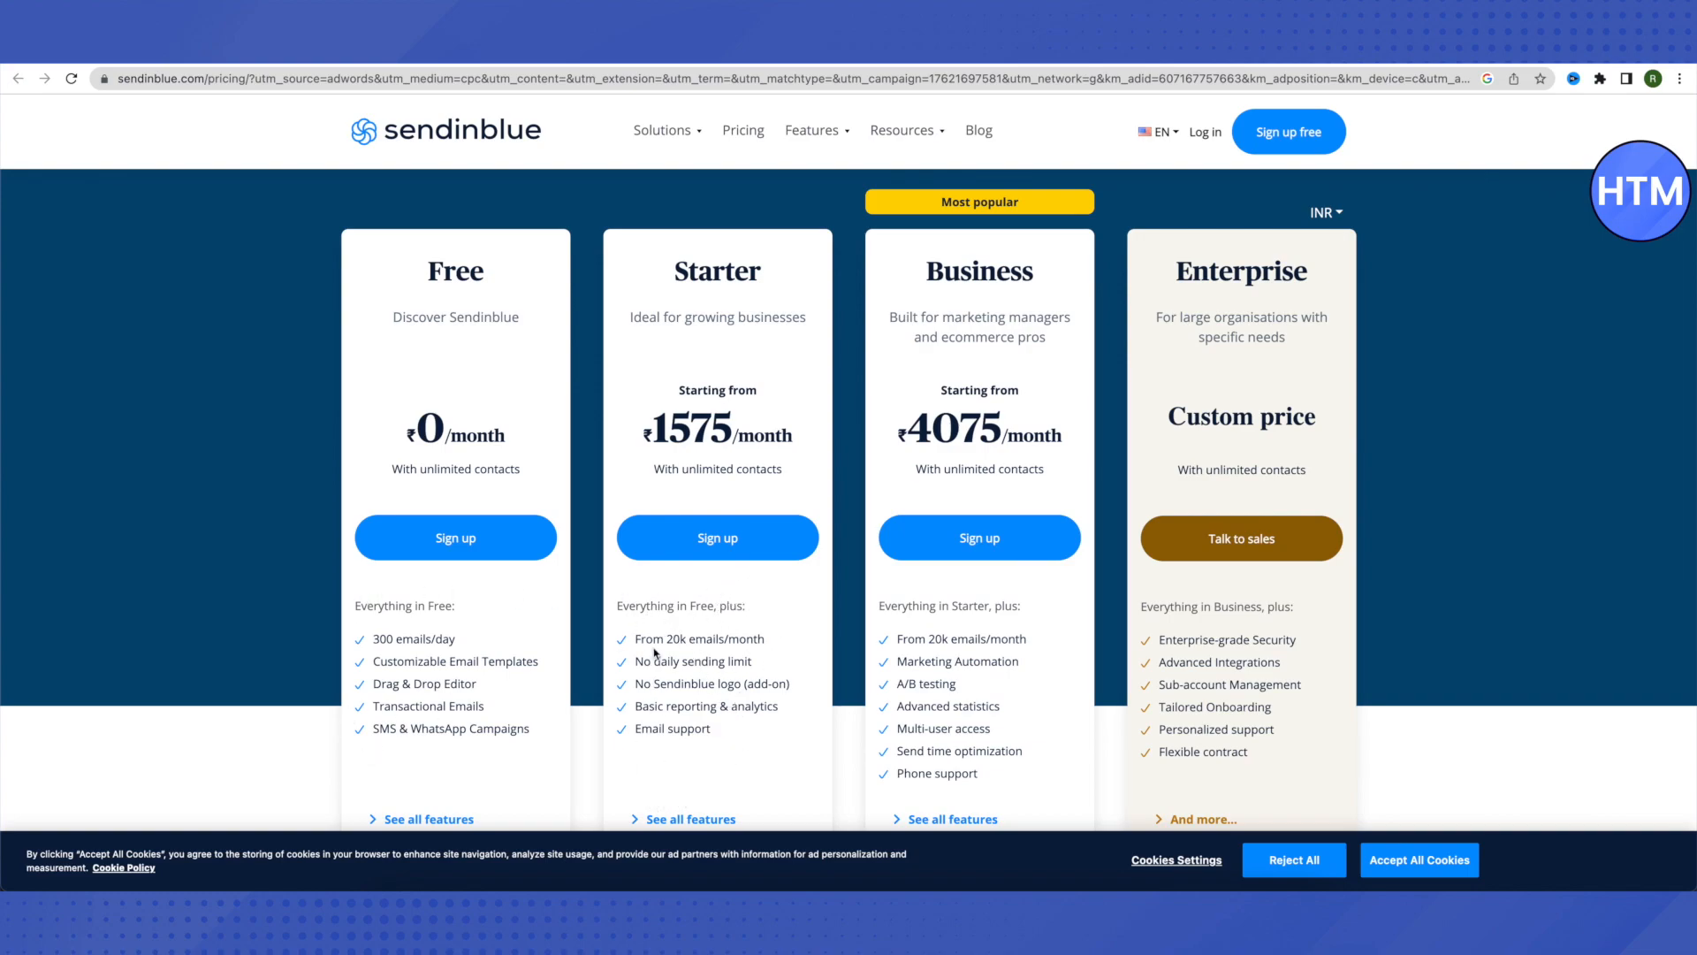
pyautogui.scroll(-1, 711, 650)
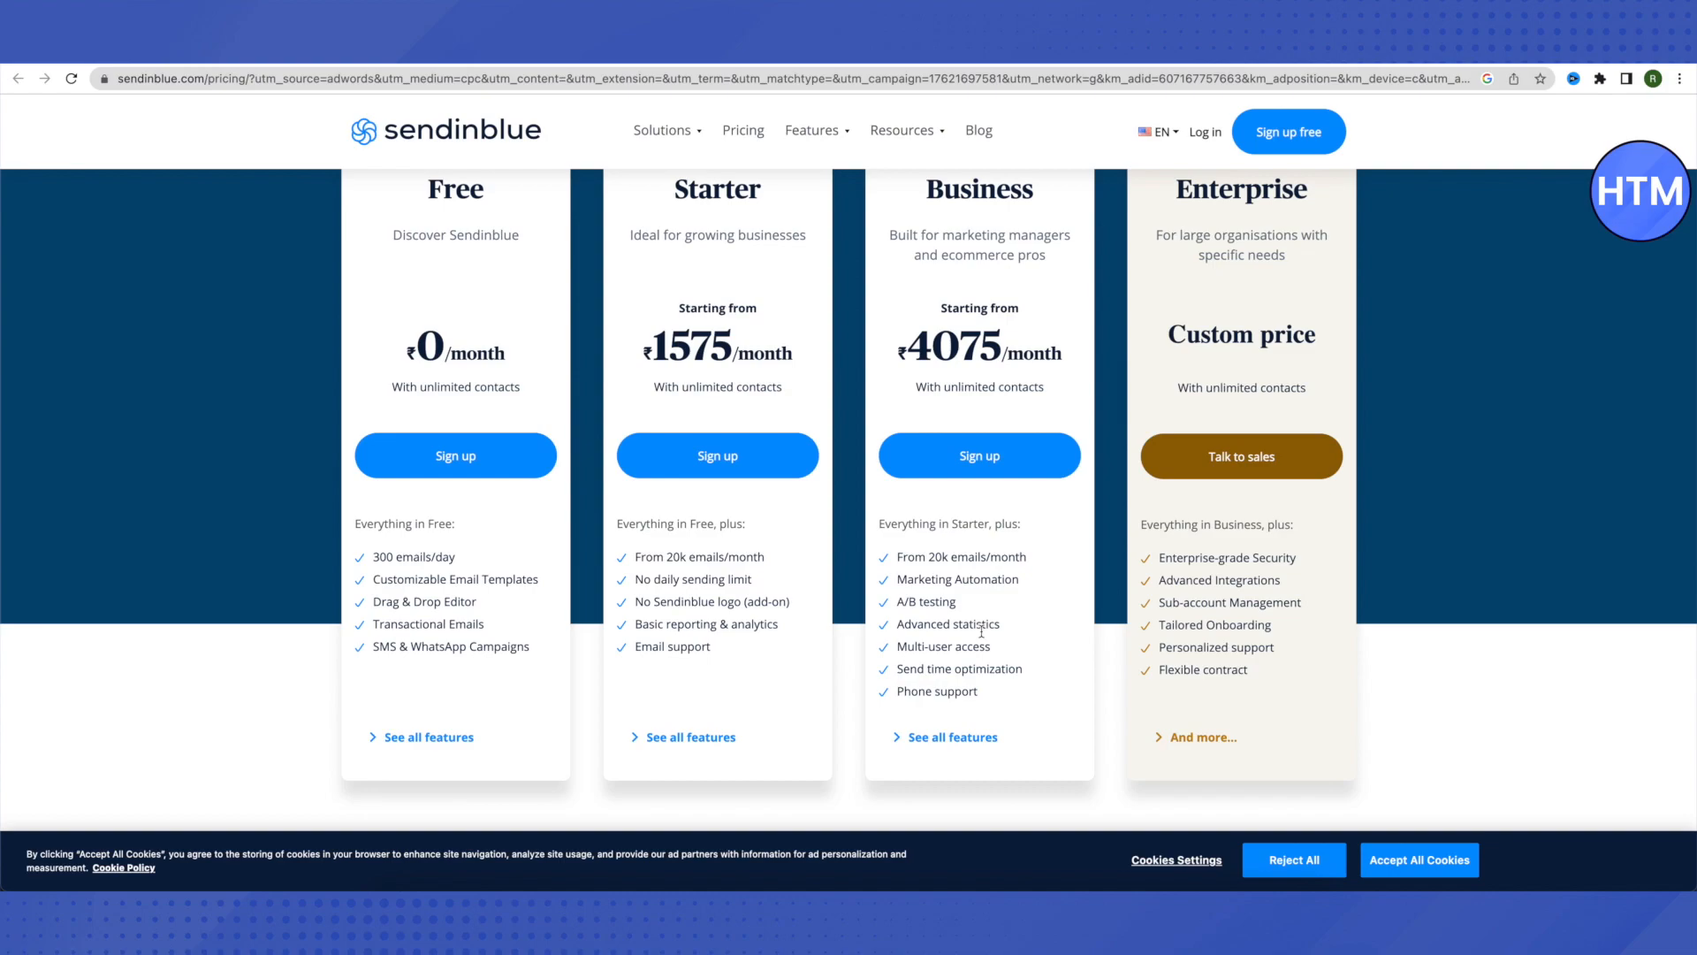
pyautogui.scroll(1, 981, 632)
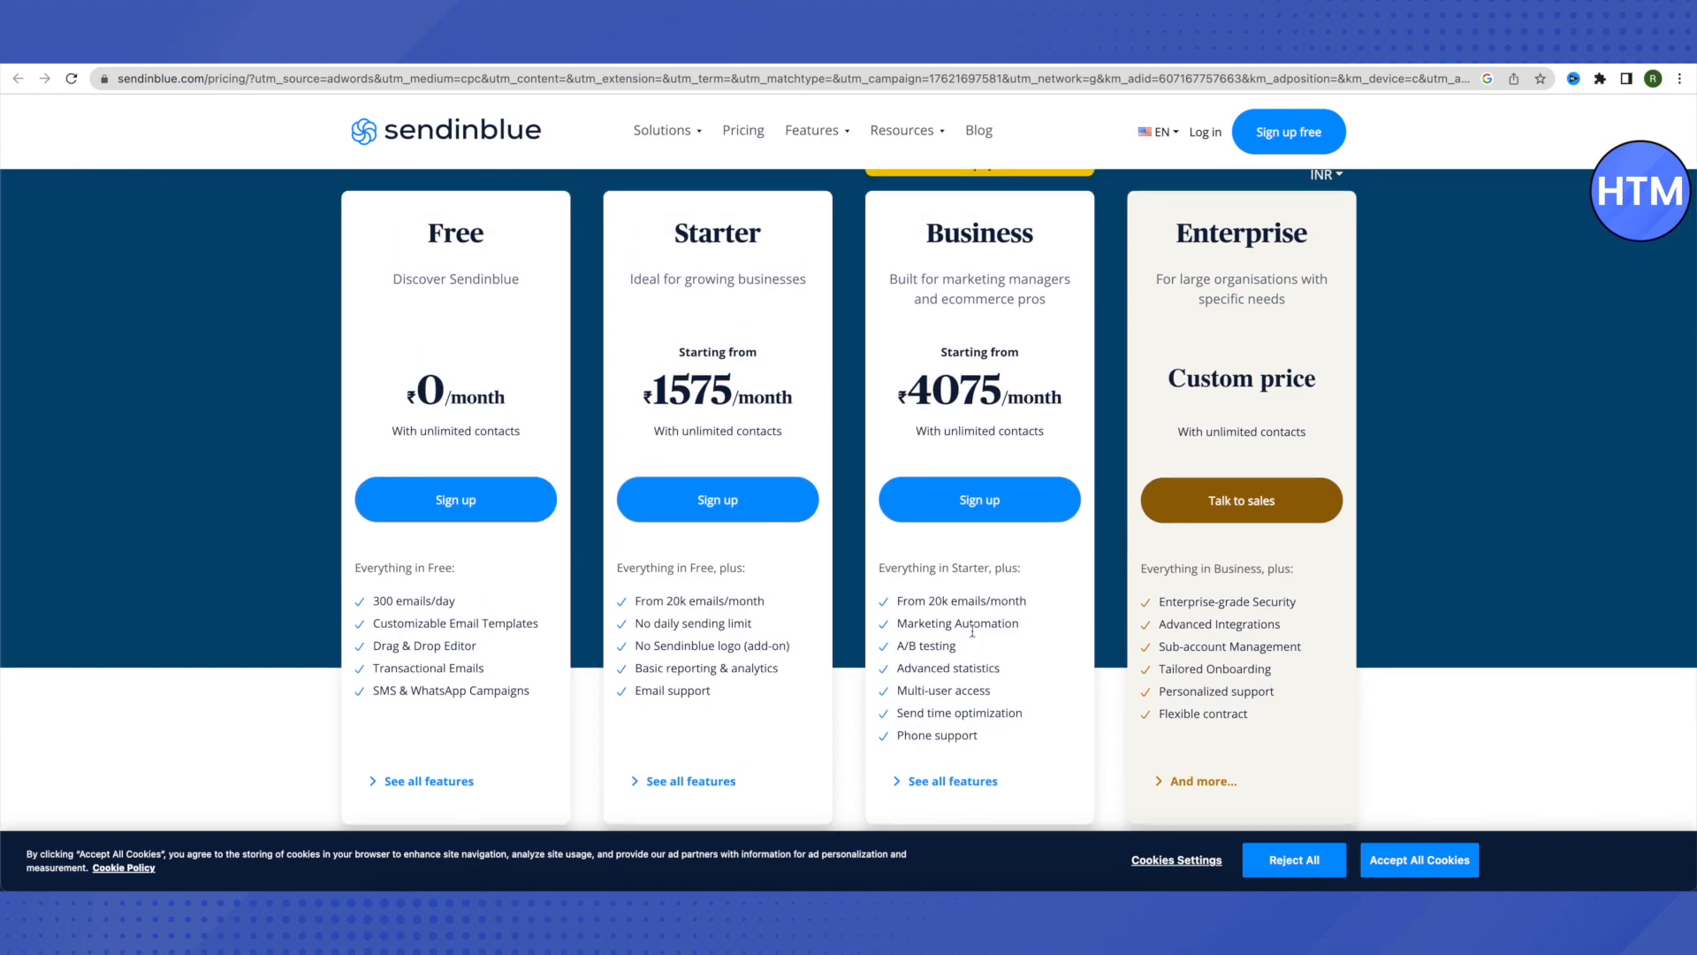
pyautogui.scroll(1, 944, 633)
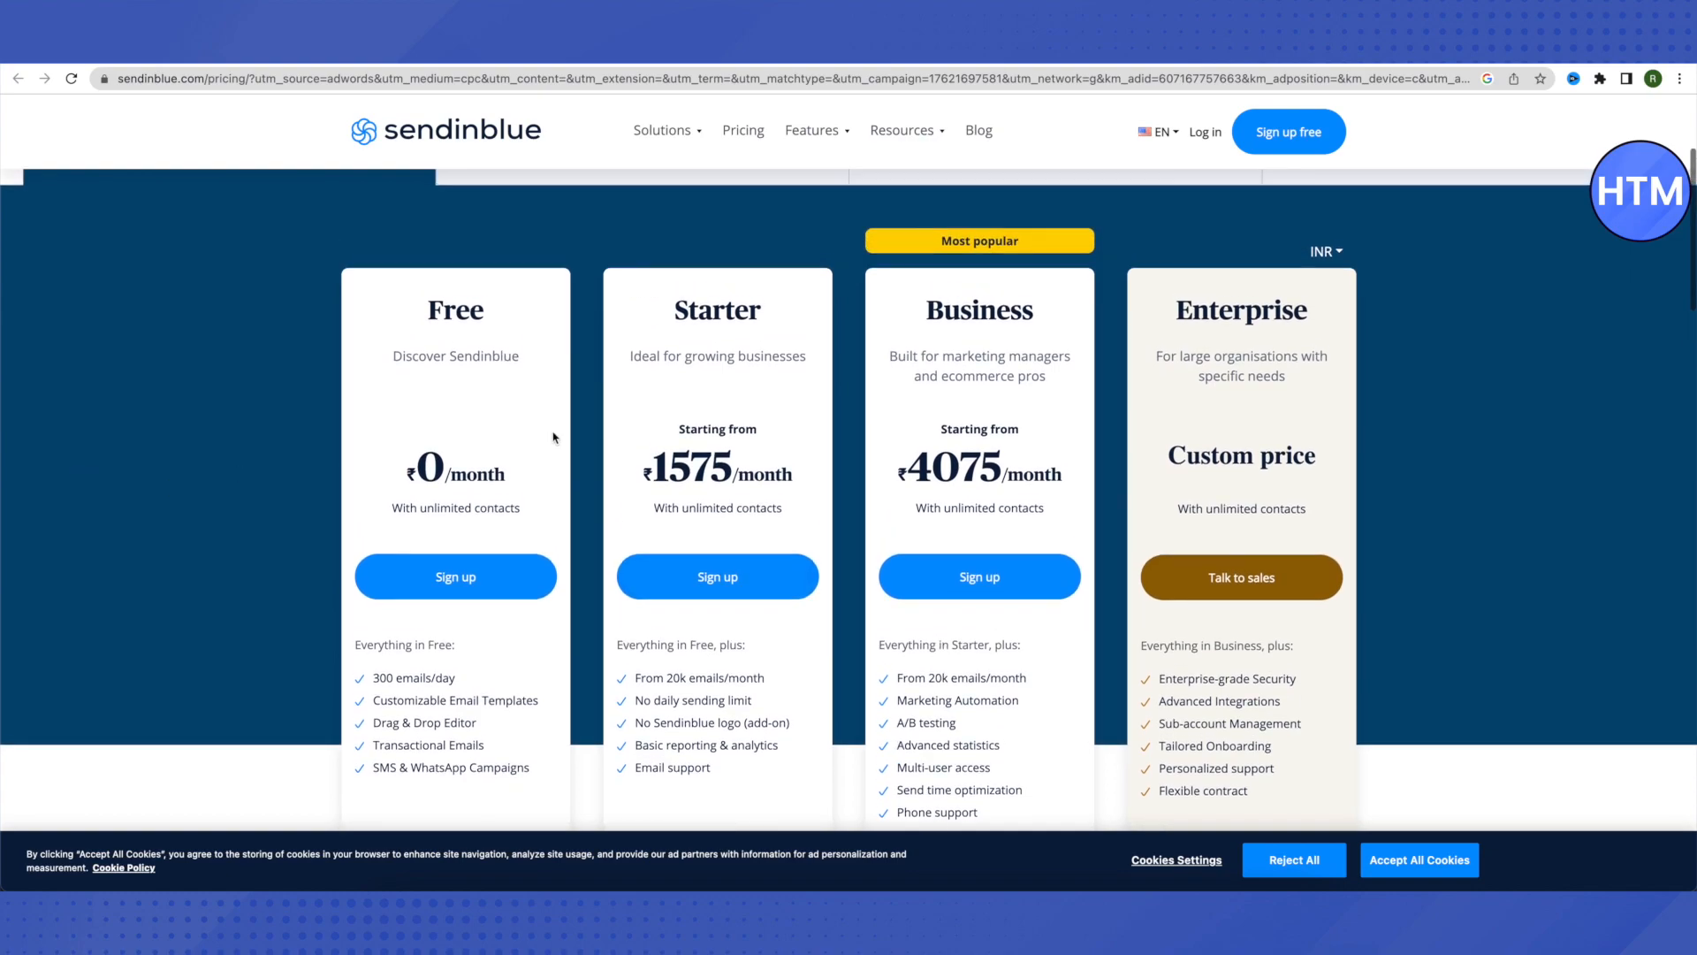
pyautogui.scroll(3, 77, 478)
# Step: Sign up free with an e-mail address and password and create the account
pyautogui.click(1297, 140)
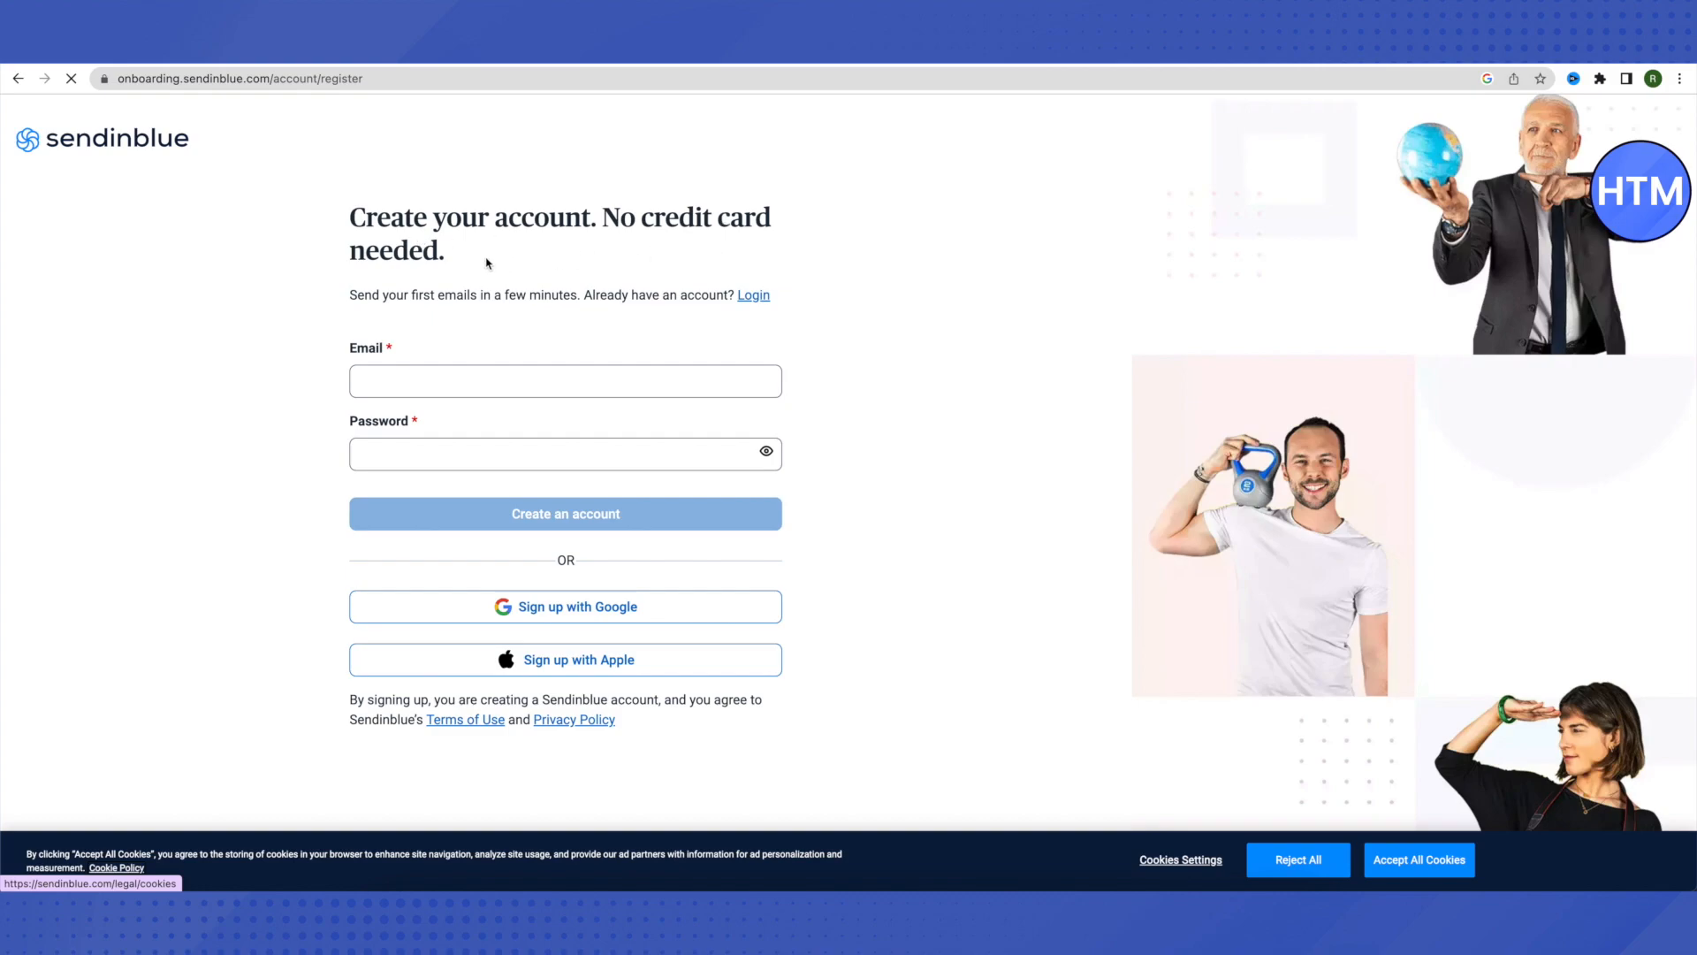
pyautogui.click(371, 382)
pyautogui.click(305, 397)
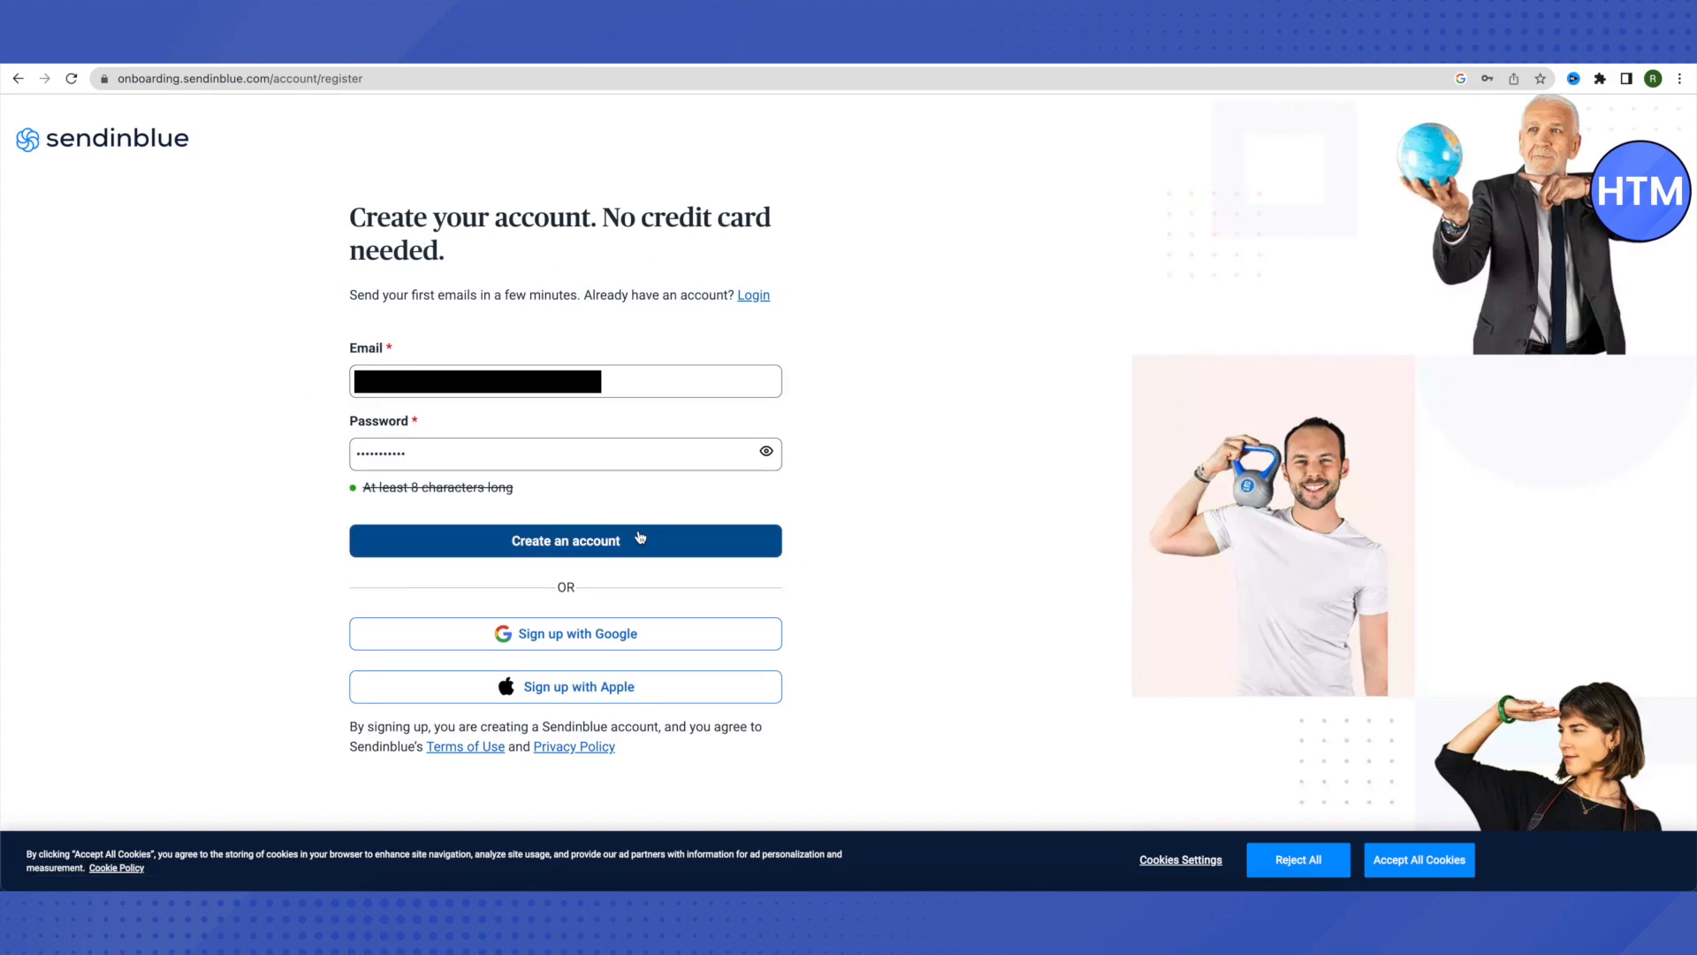
pyautogui.click(586, 548)
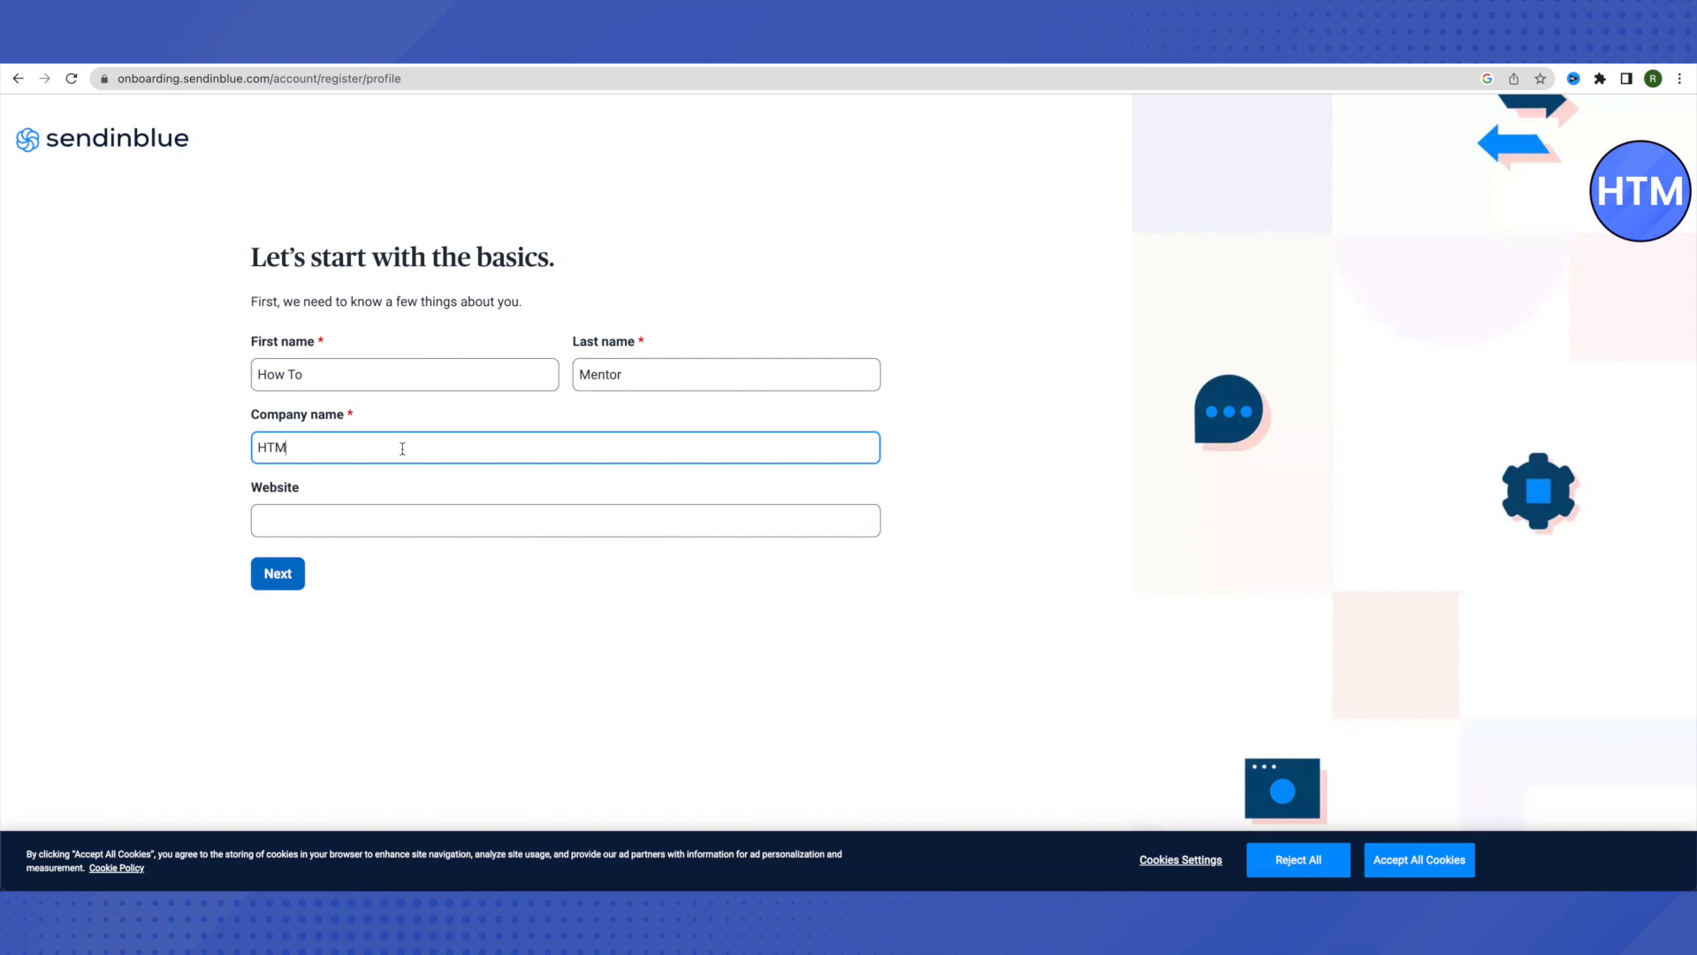
# Step: Submit the name and company details, then the company address, zipcode, city and country
pyautogui.click(281, 578)
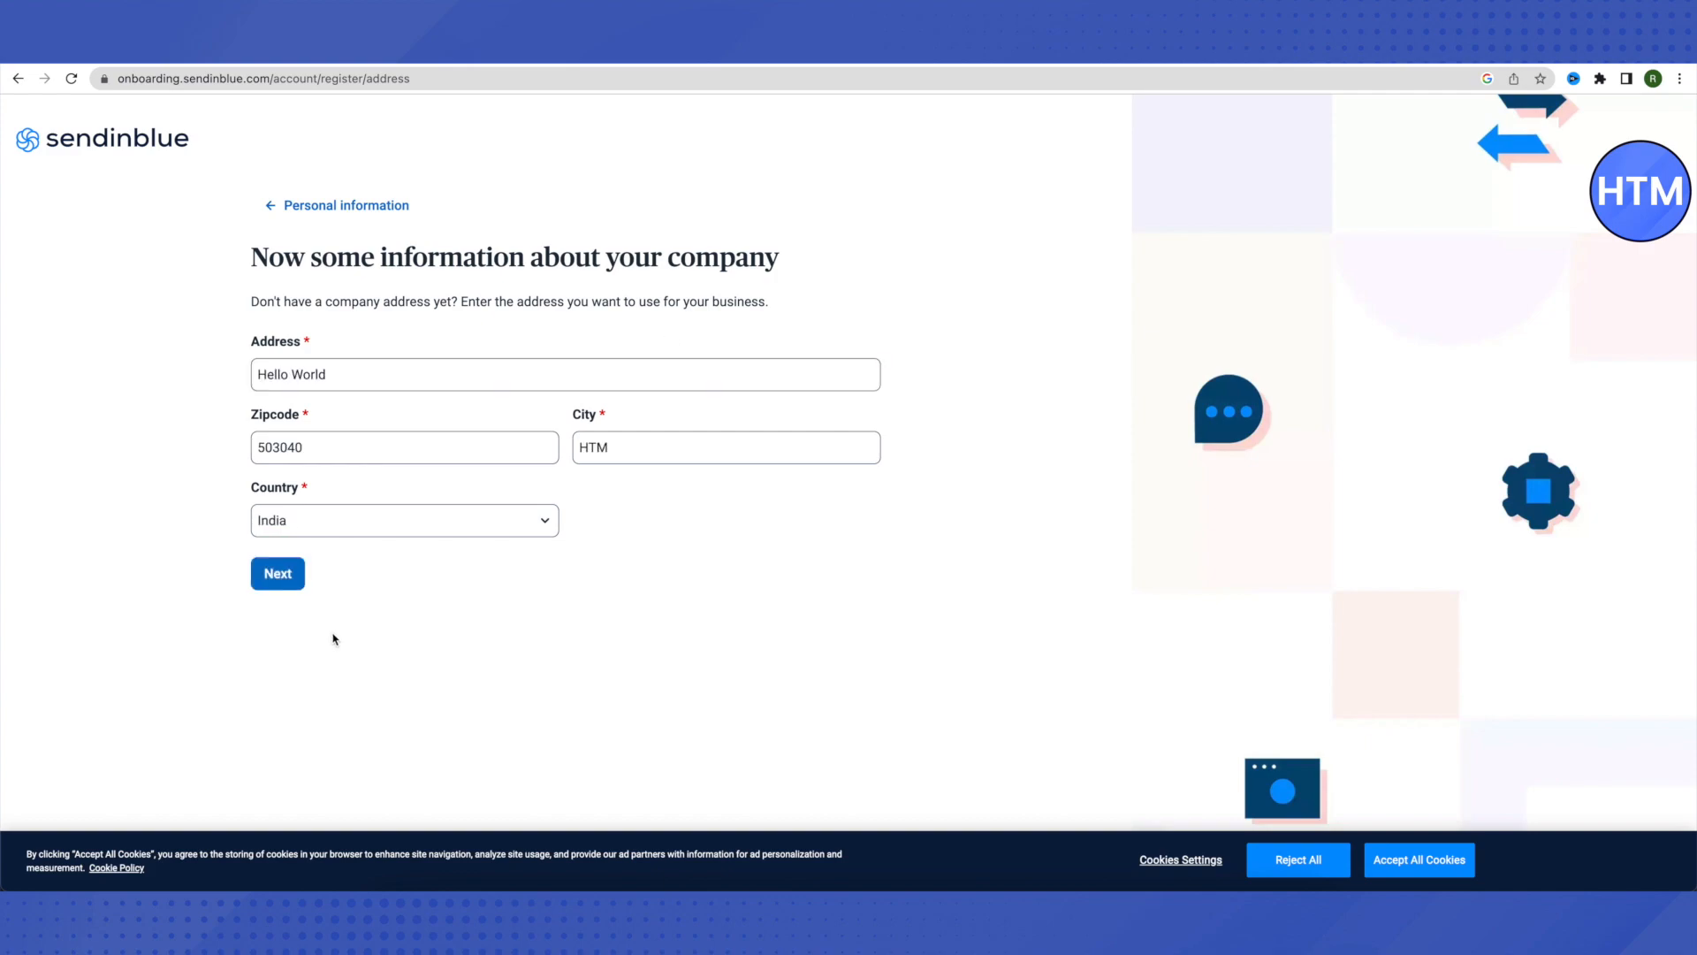
pyautogui.click(275, 580)
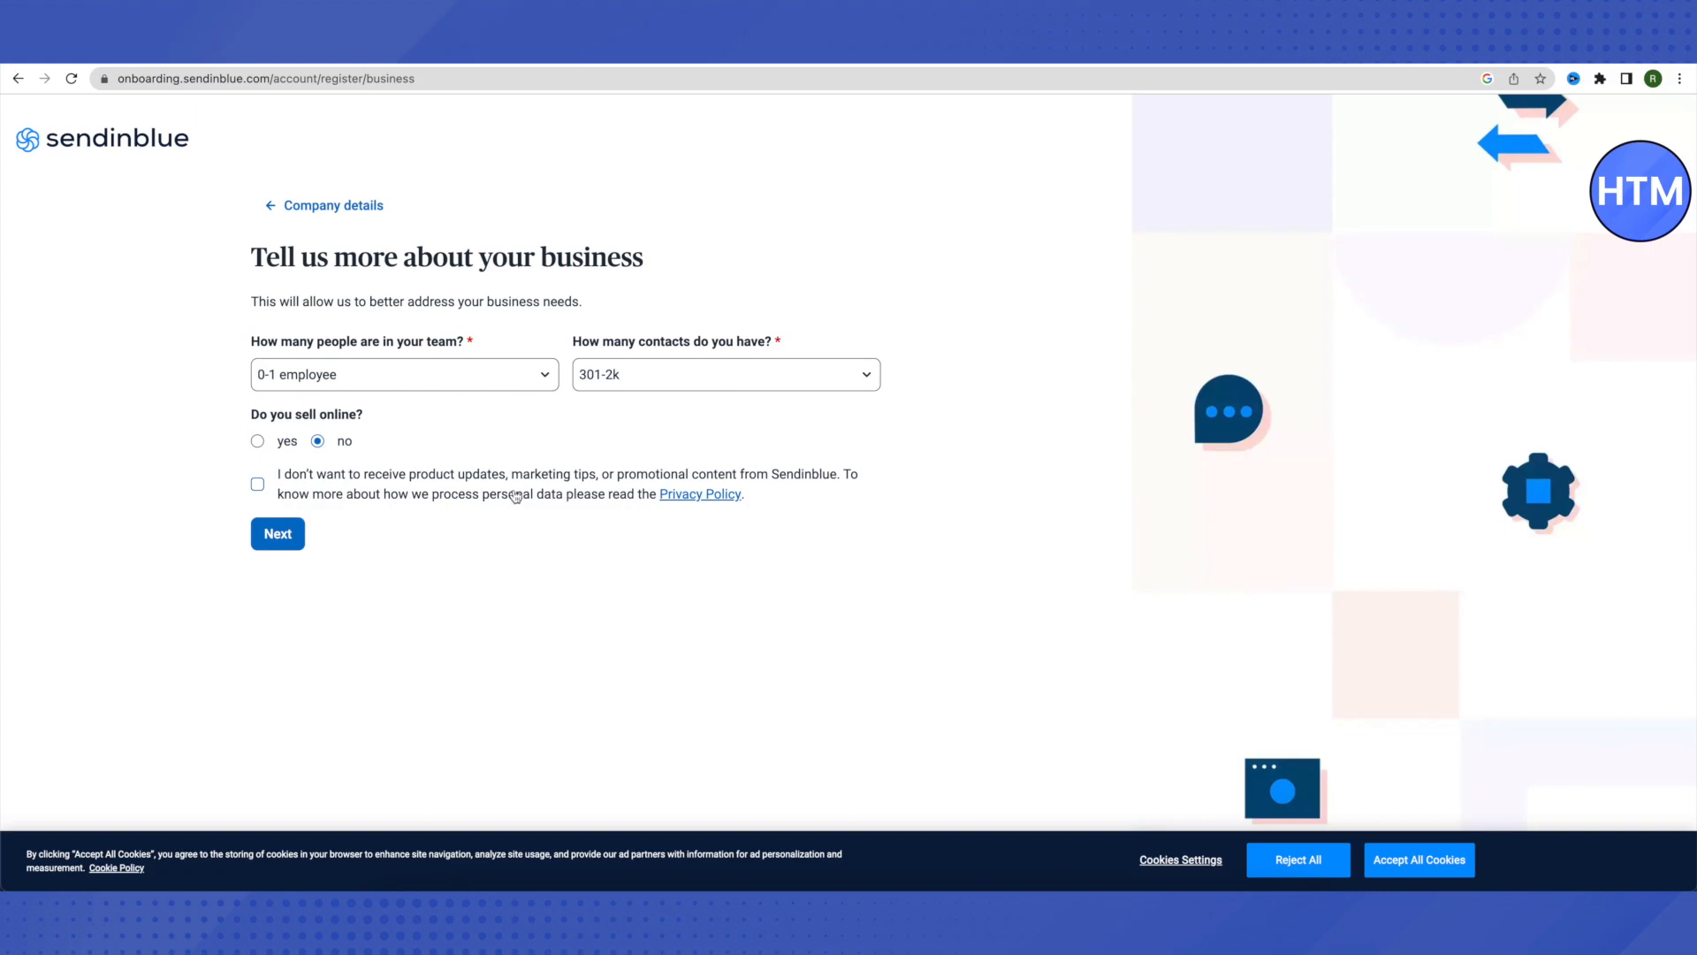
# Step: Opt out of promotional emails and submit the business information
pyautogui.click(257, 486)
pyautogui.click(279, 545)
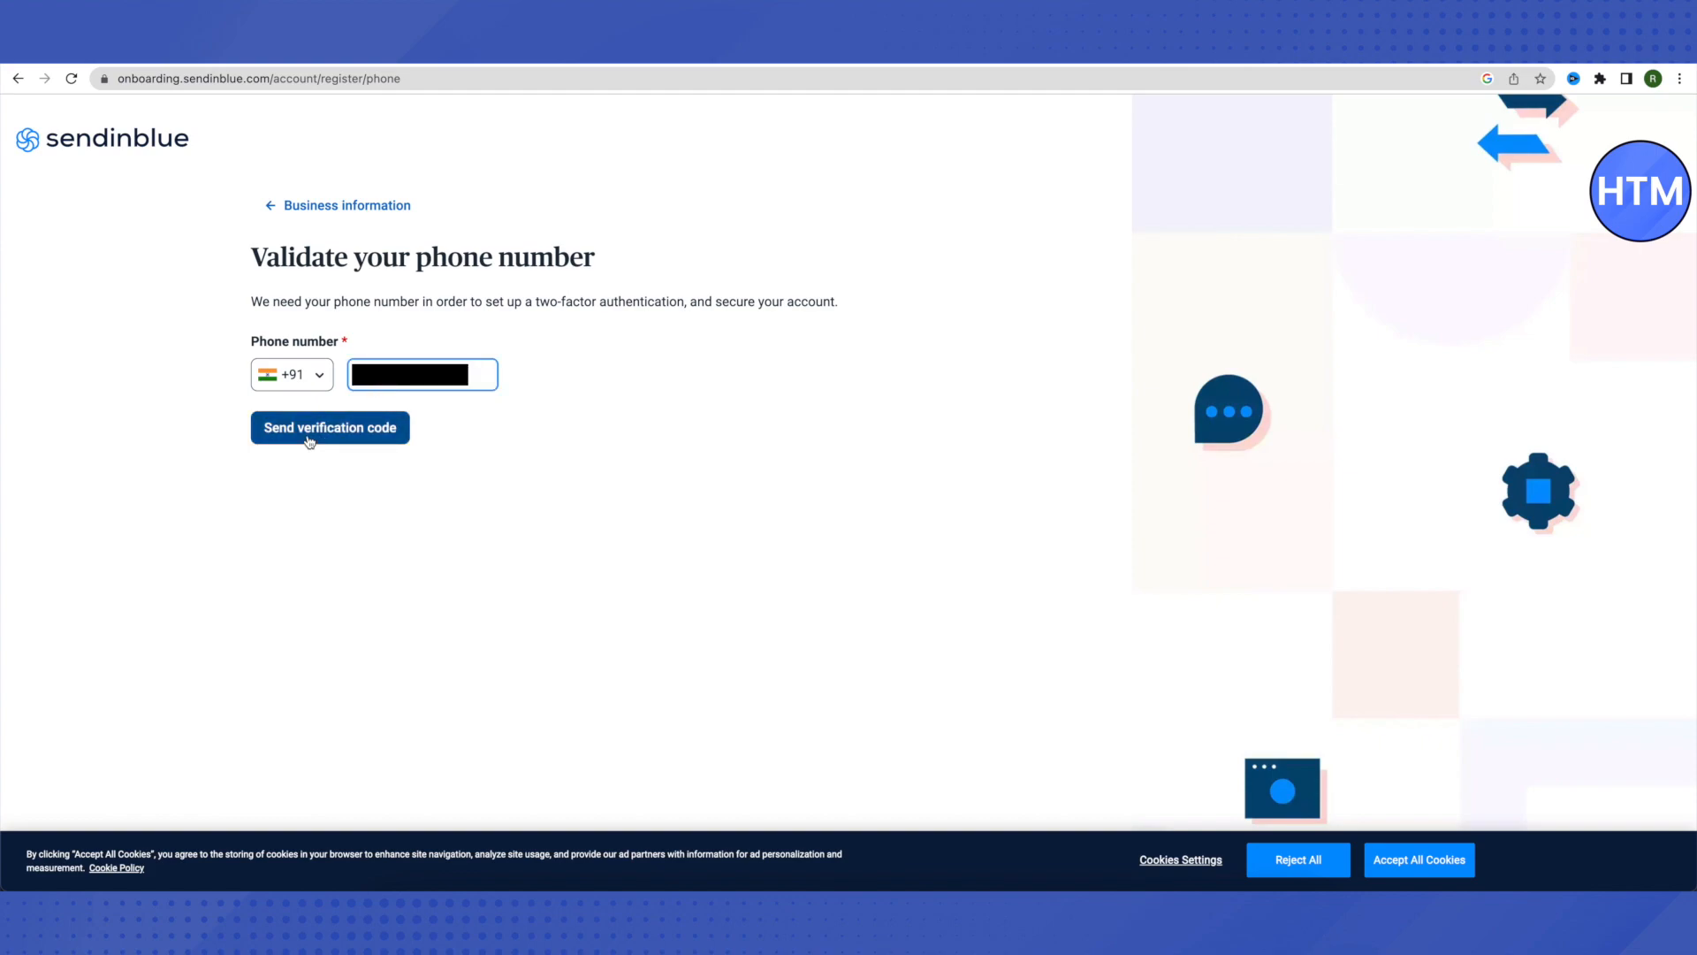
# Step: Send a verification code to the phone number, enter the received code and verify
pyautogui.click(310, 428)
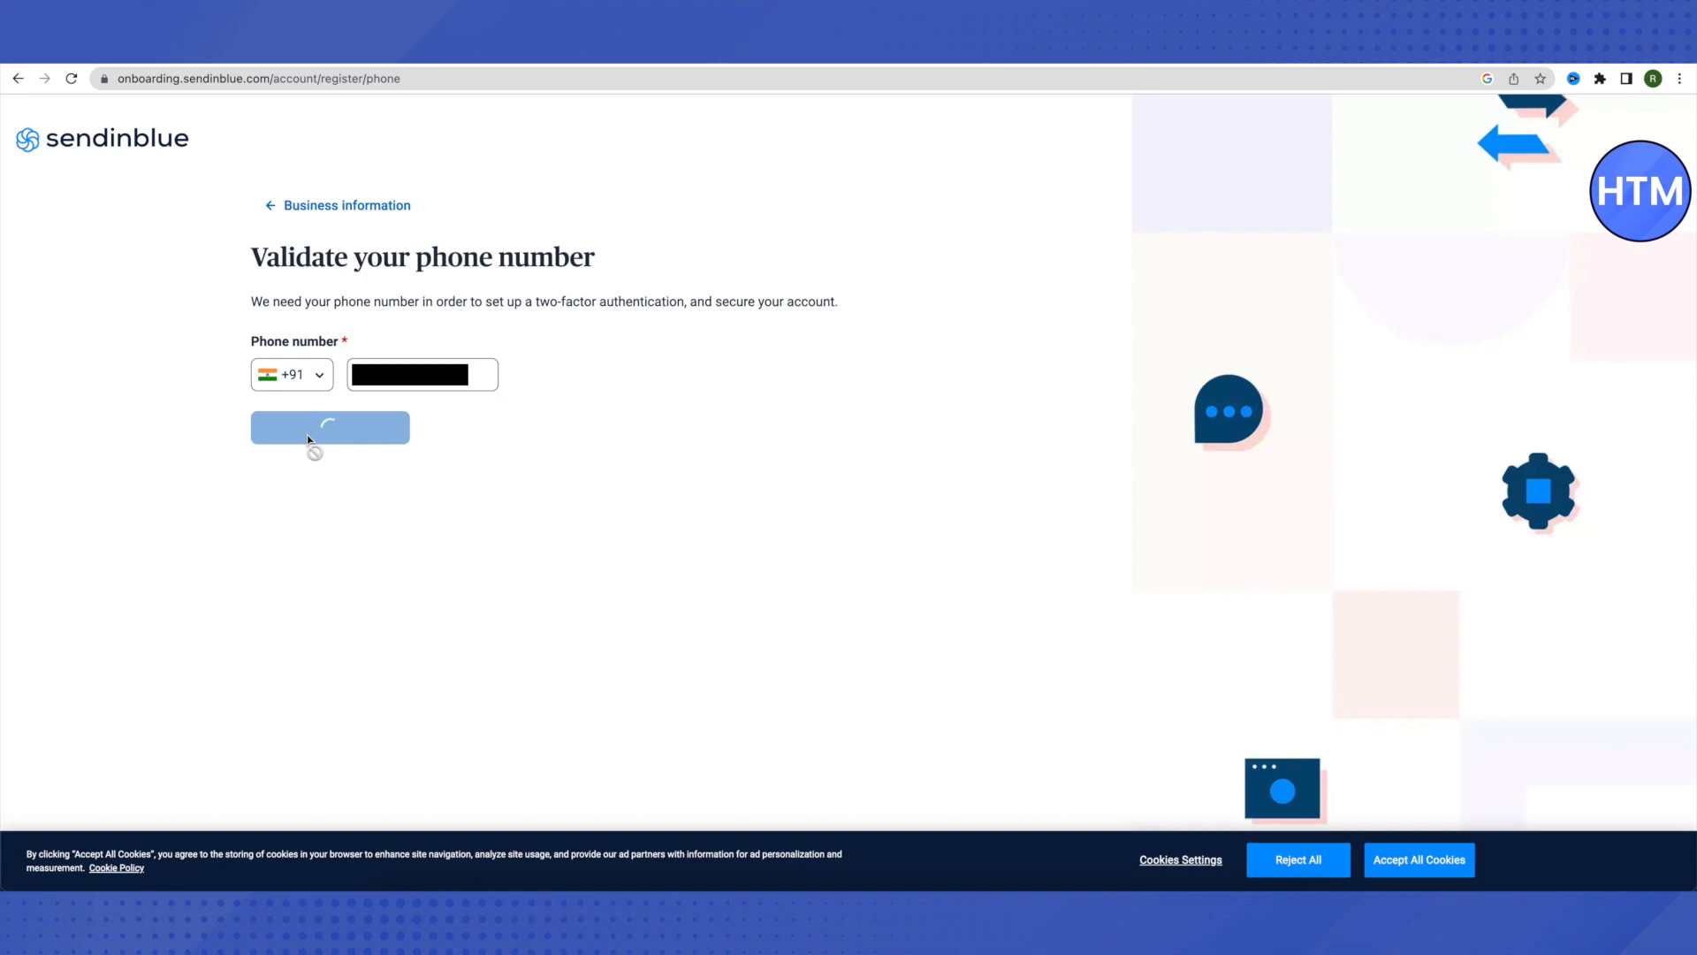
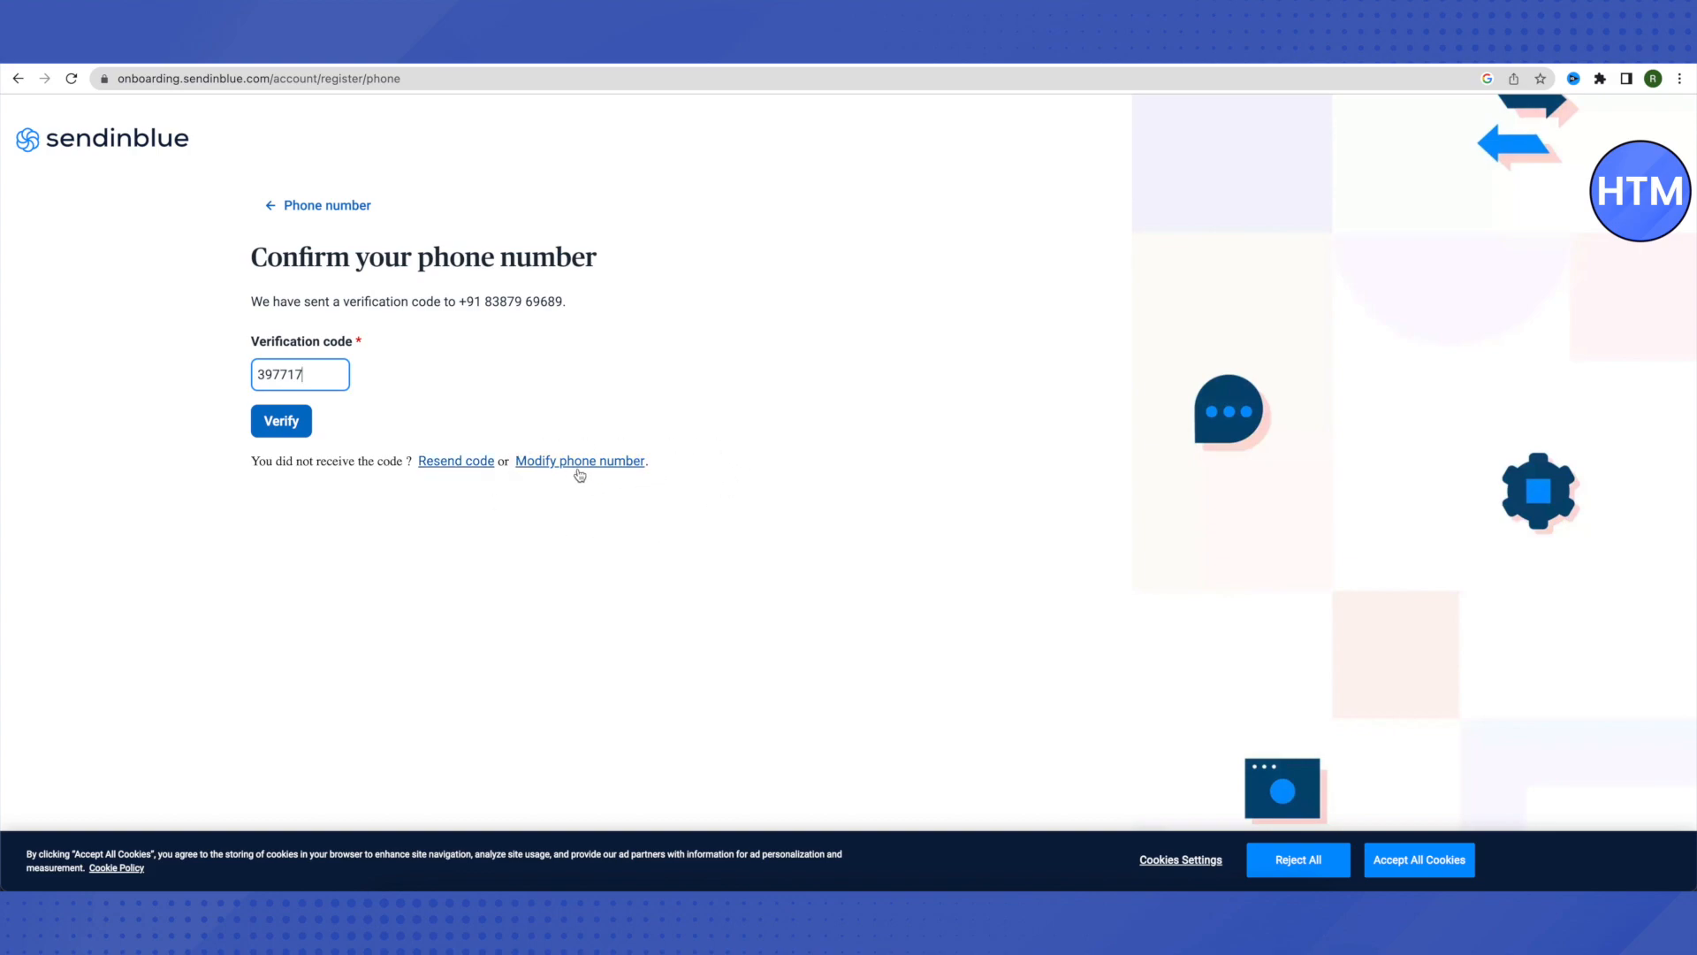
pyautogui.click(284, 430)
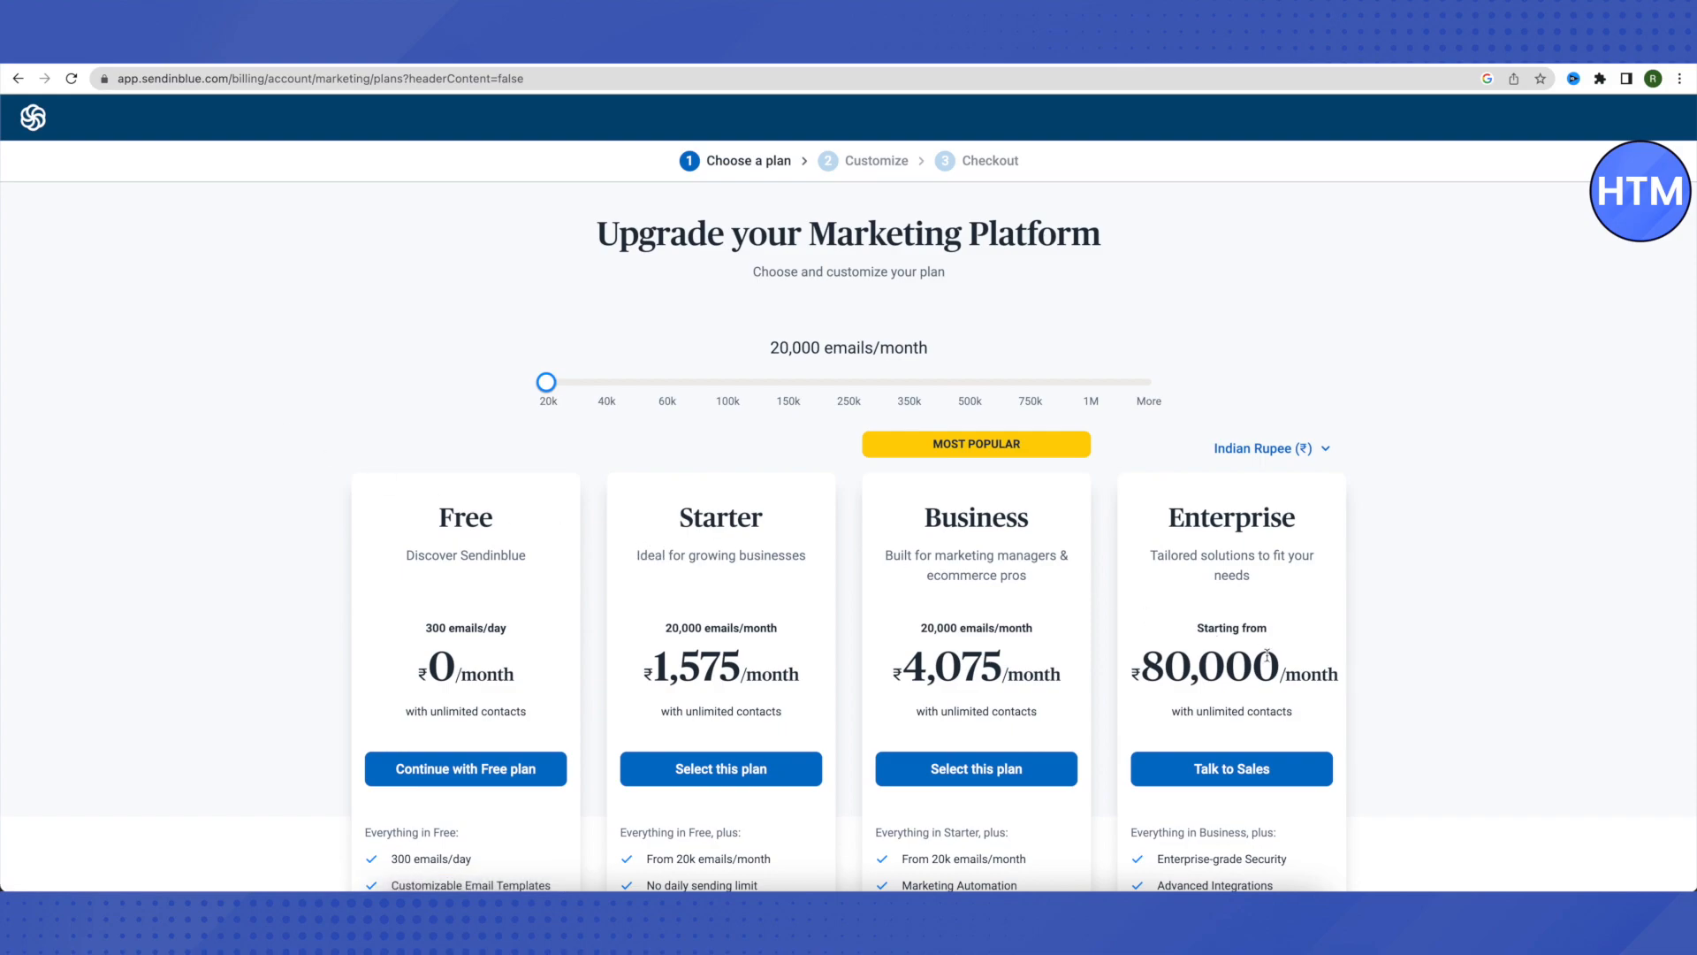
# Step: Review the Upgrade your Marketing Platform feature table, then continue with the Free plan
pyautogui.scroll(-3, 1326, 668)
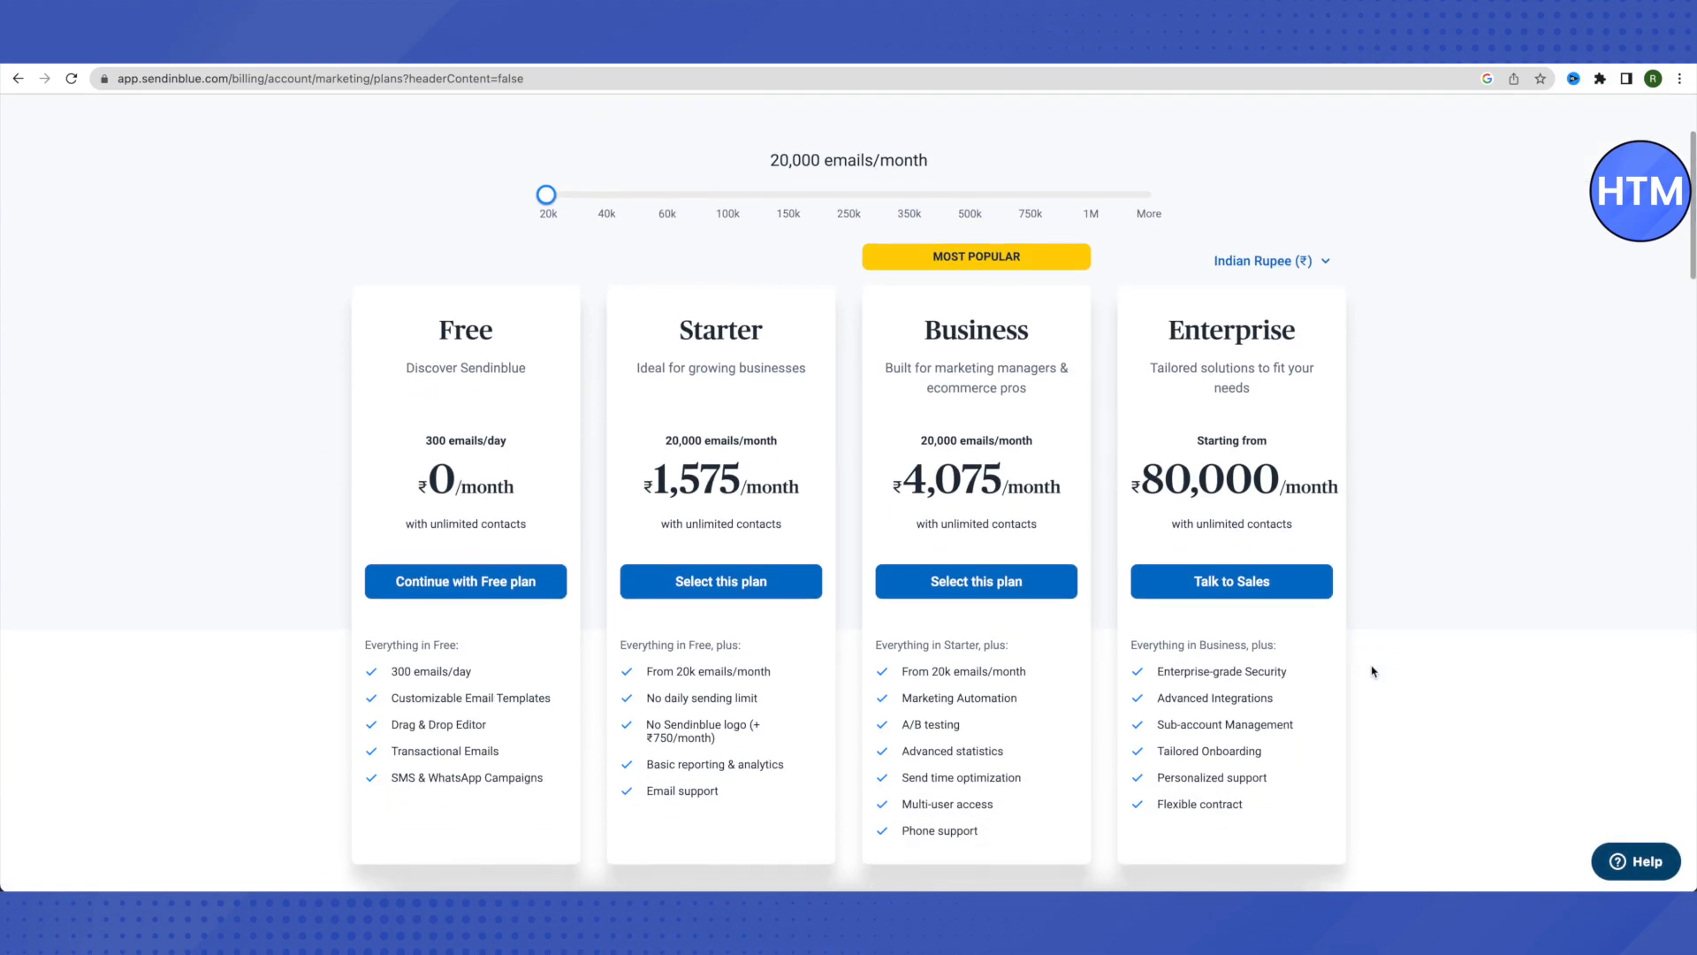
pyautogui.scroll(-1, 1372, 671)
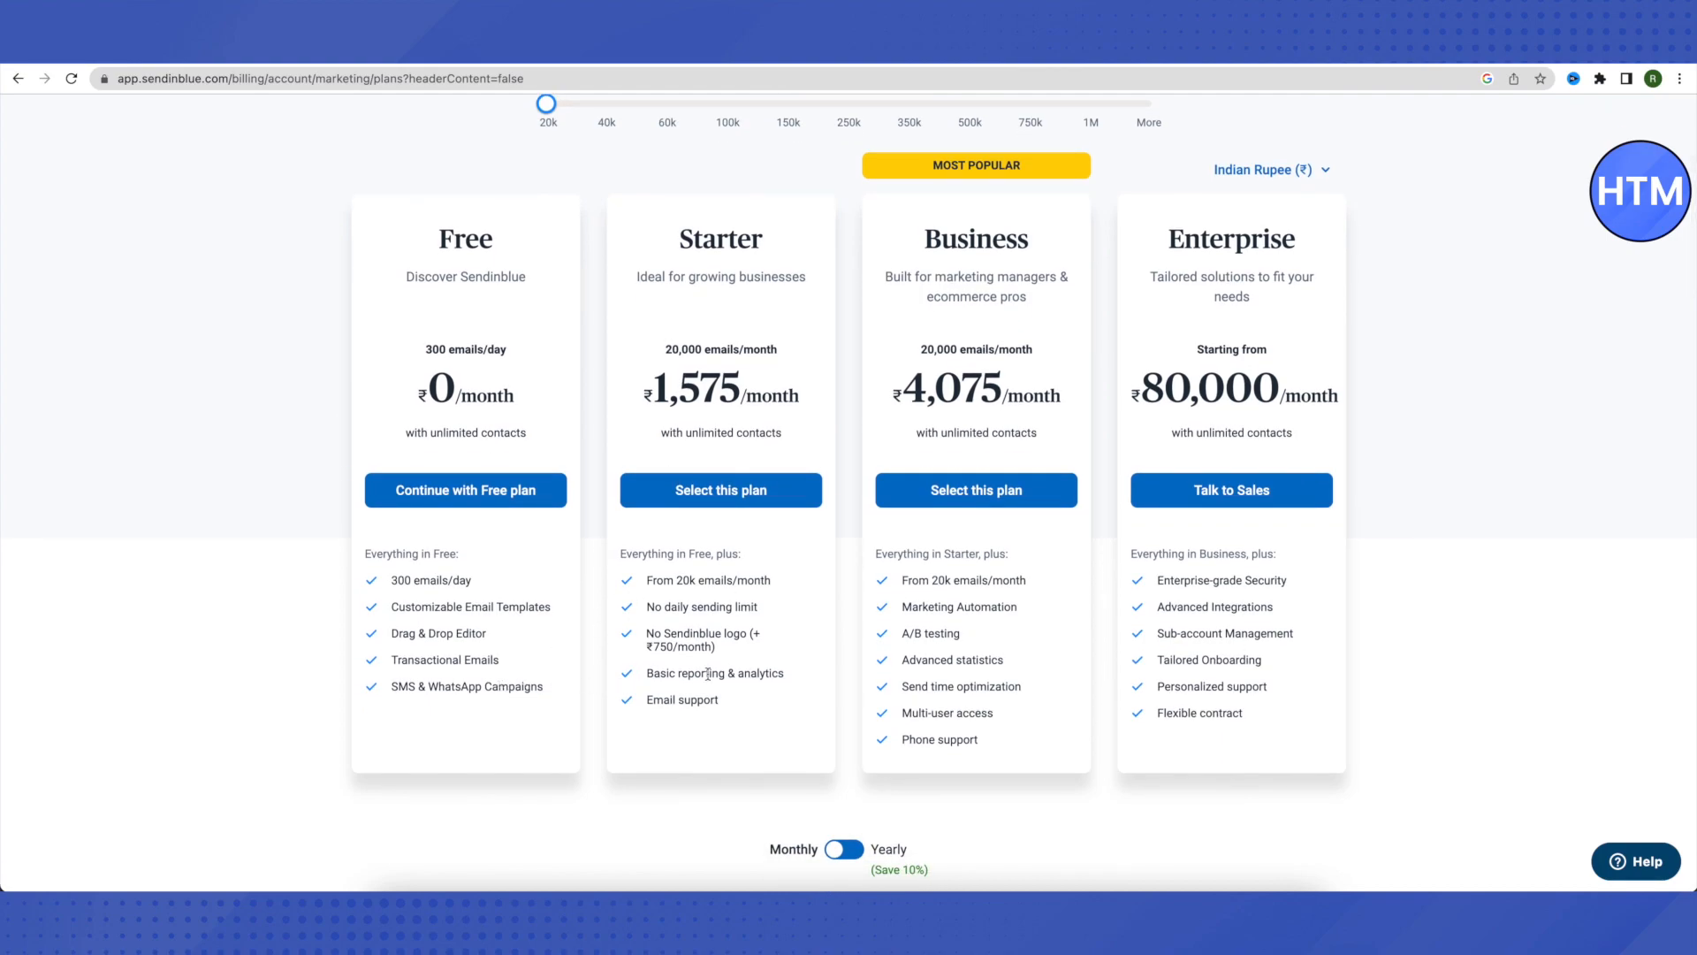
pyautogui.scroll(-6, 709, 674)
pyautogui.scroll(-4, 708, 679)
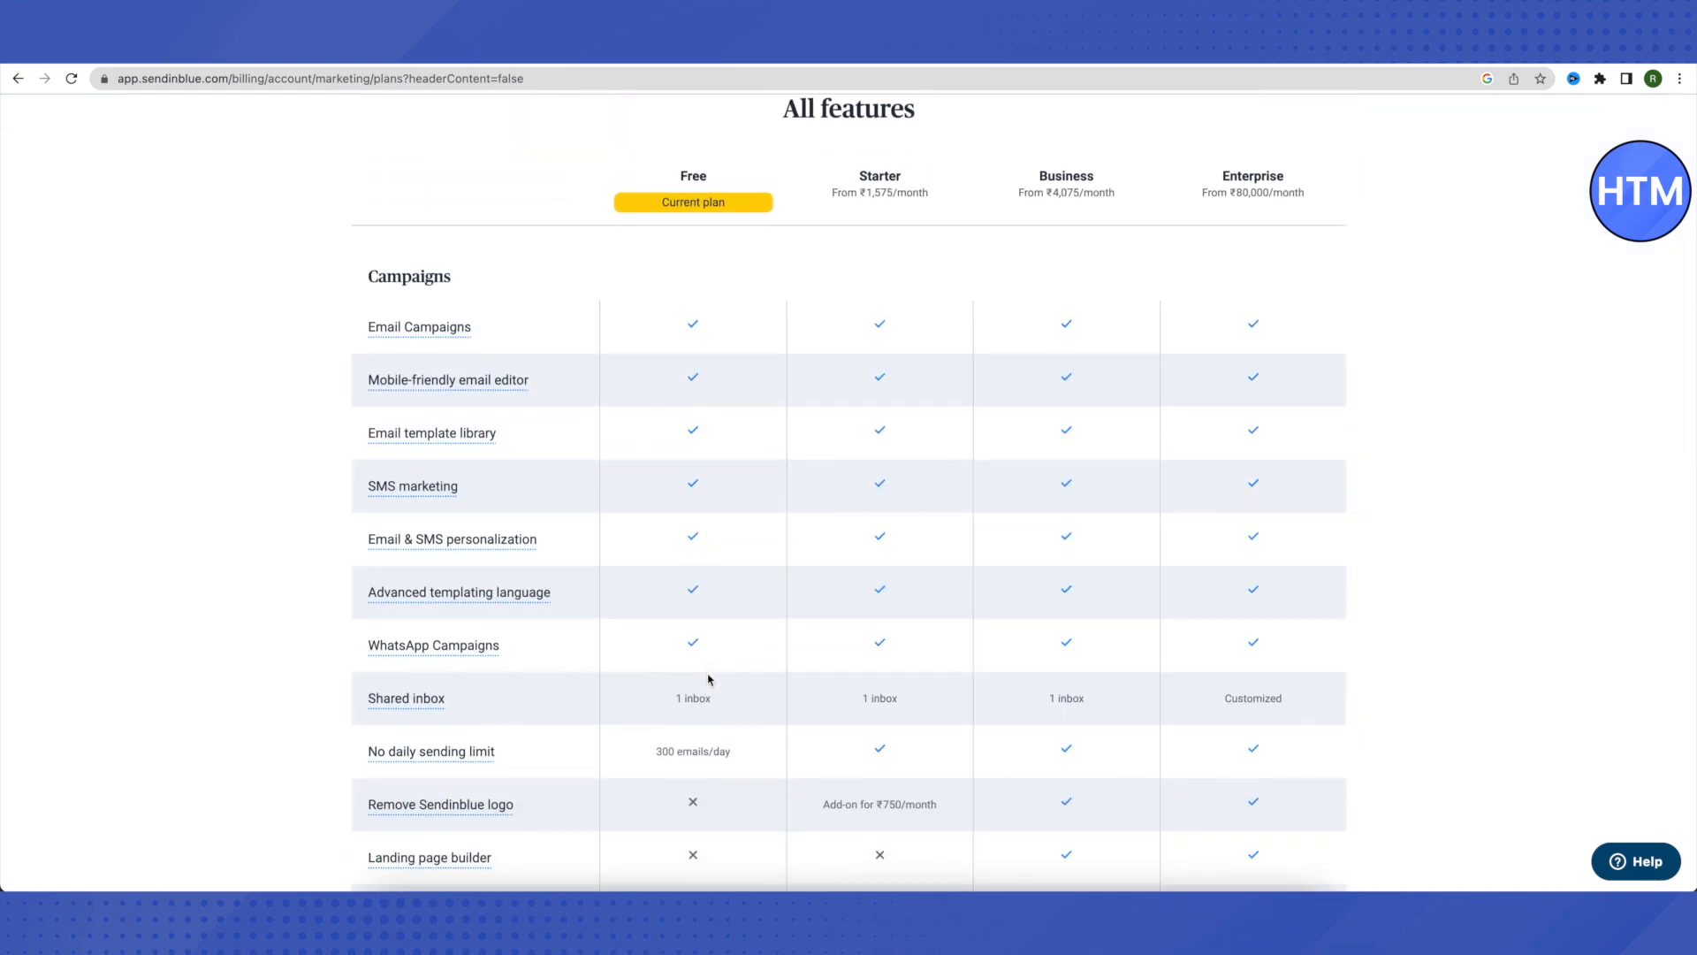
pyautogui.scroll(-1, 708, 679)
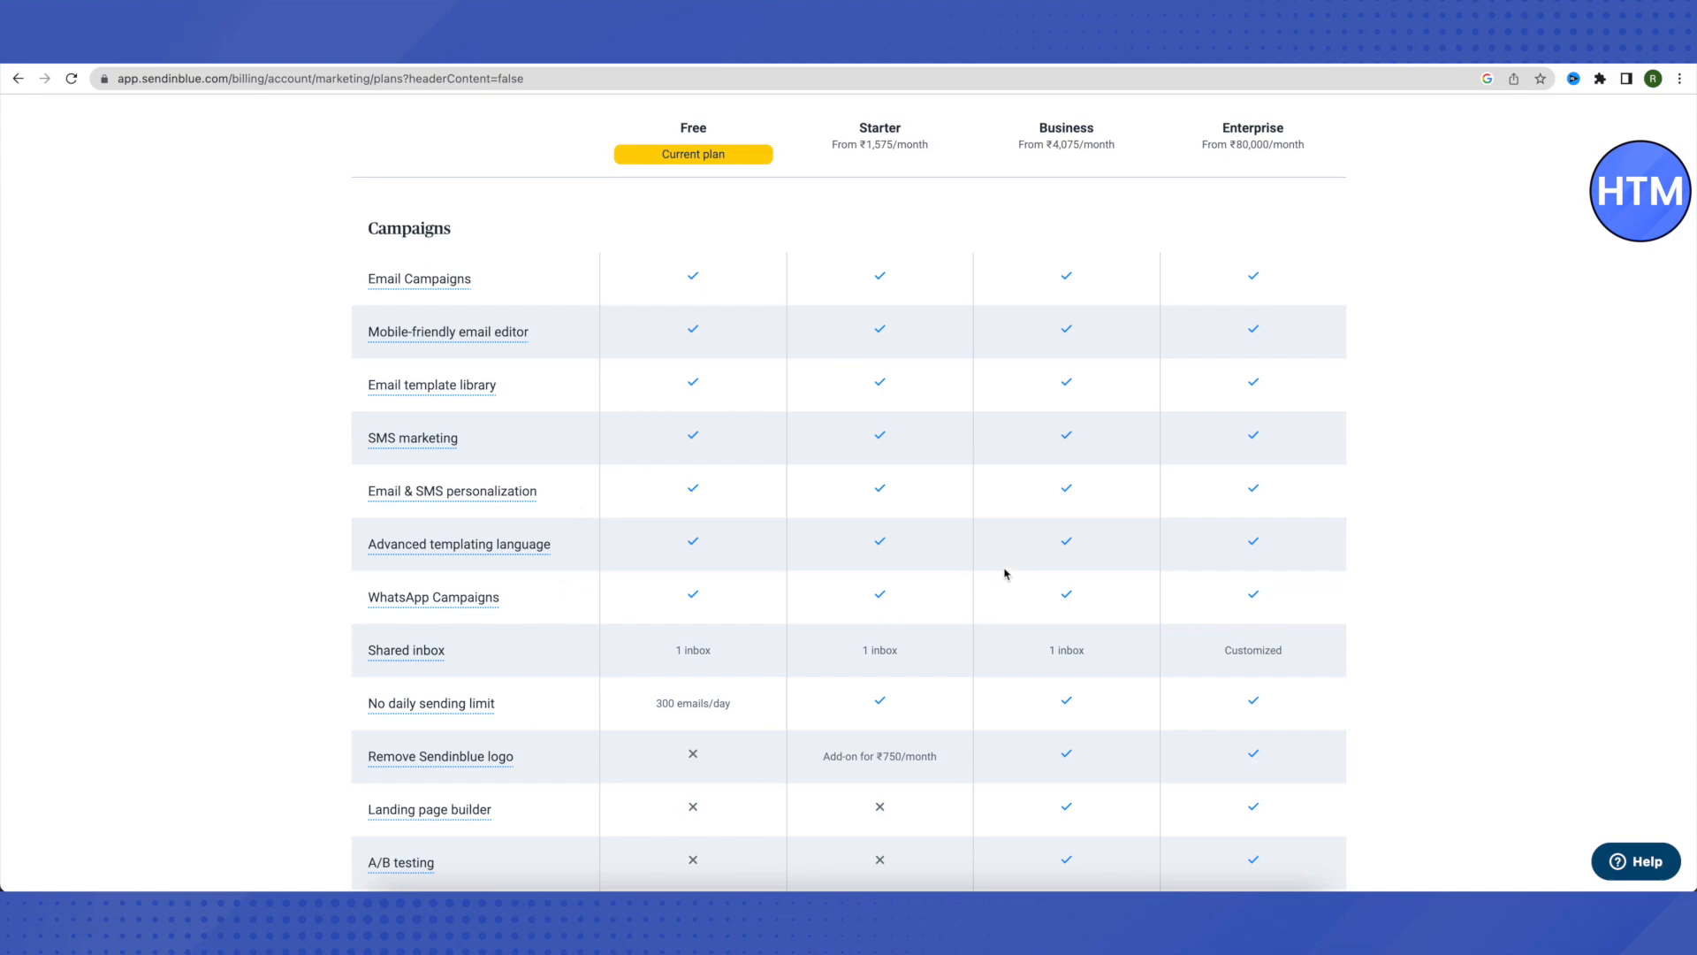
pyautogui.scroll(-2, 1429, 471)
pyautogui.scroll(9, 1428, 470)
pyautogui.scroll(4, 1429, 473)
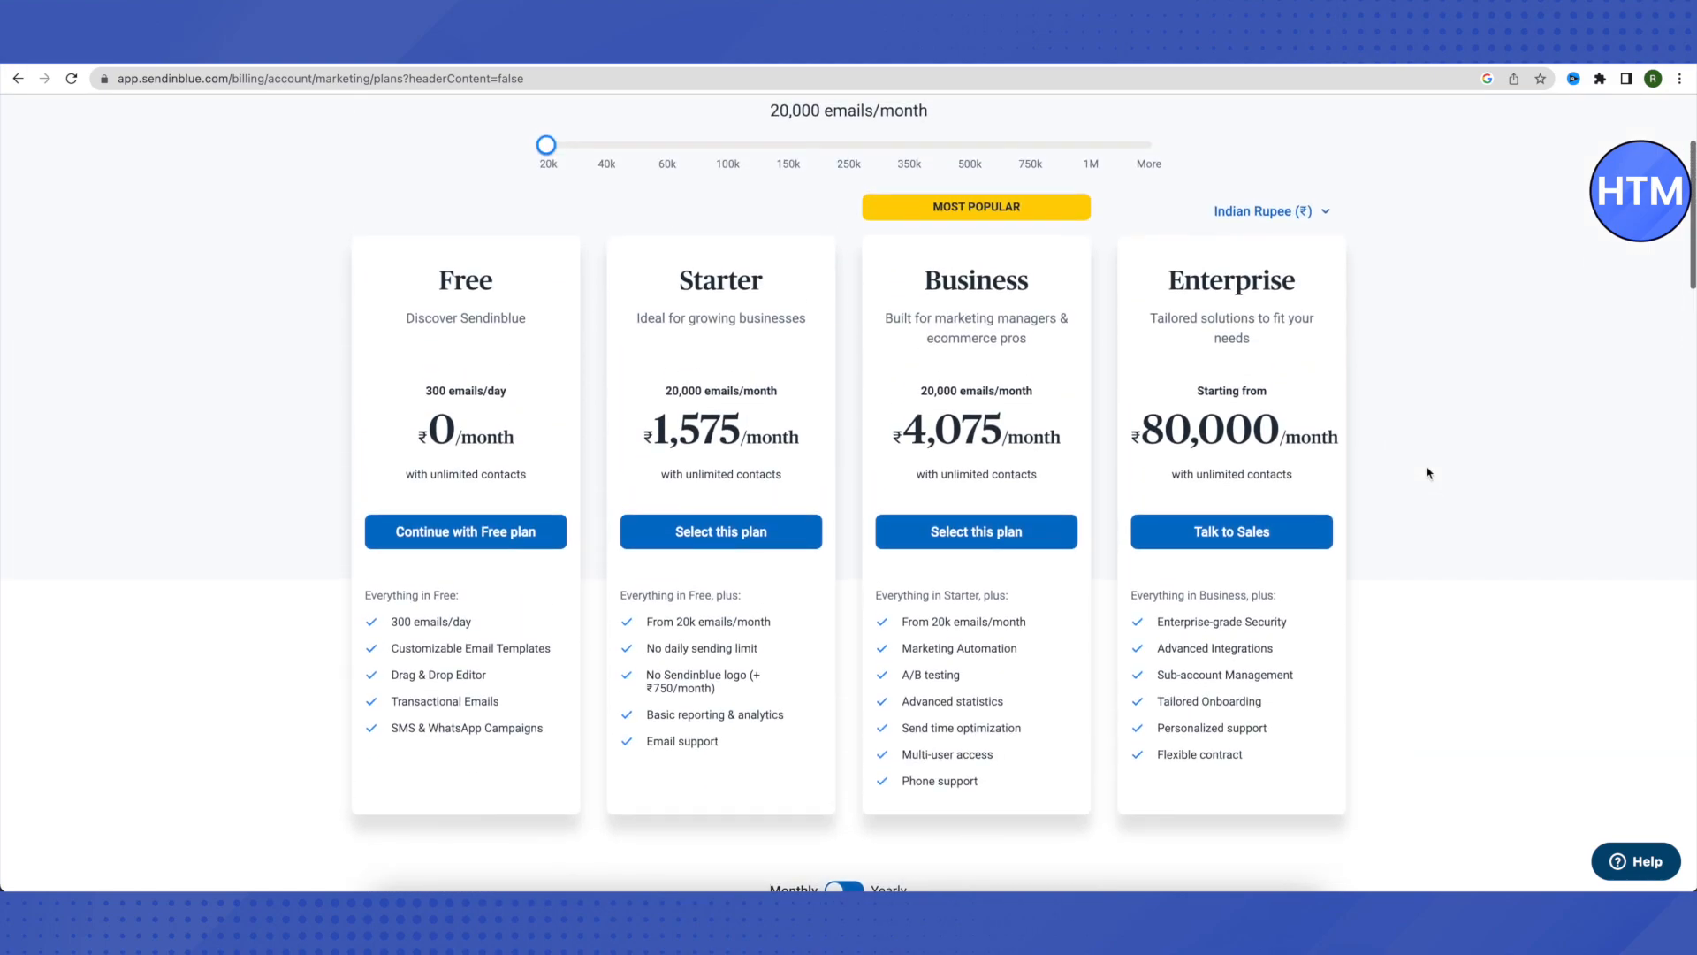
pyautogui.scroll(3, 1428, 473)
pyautogui.scroll(-2, 1429, 473)
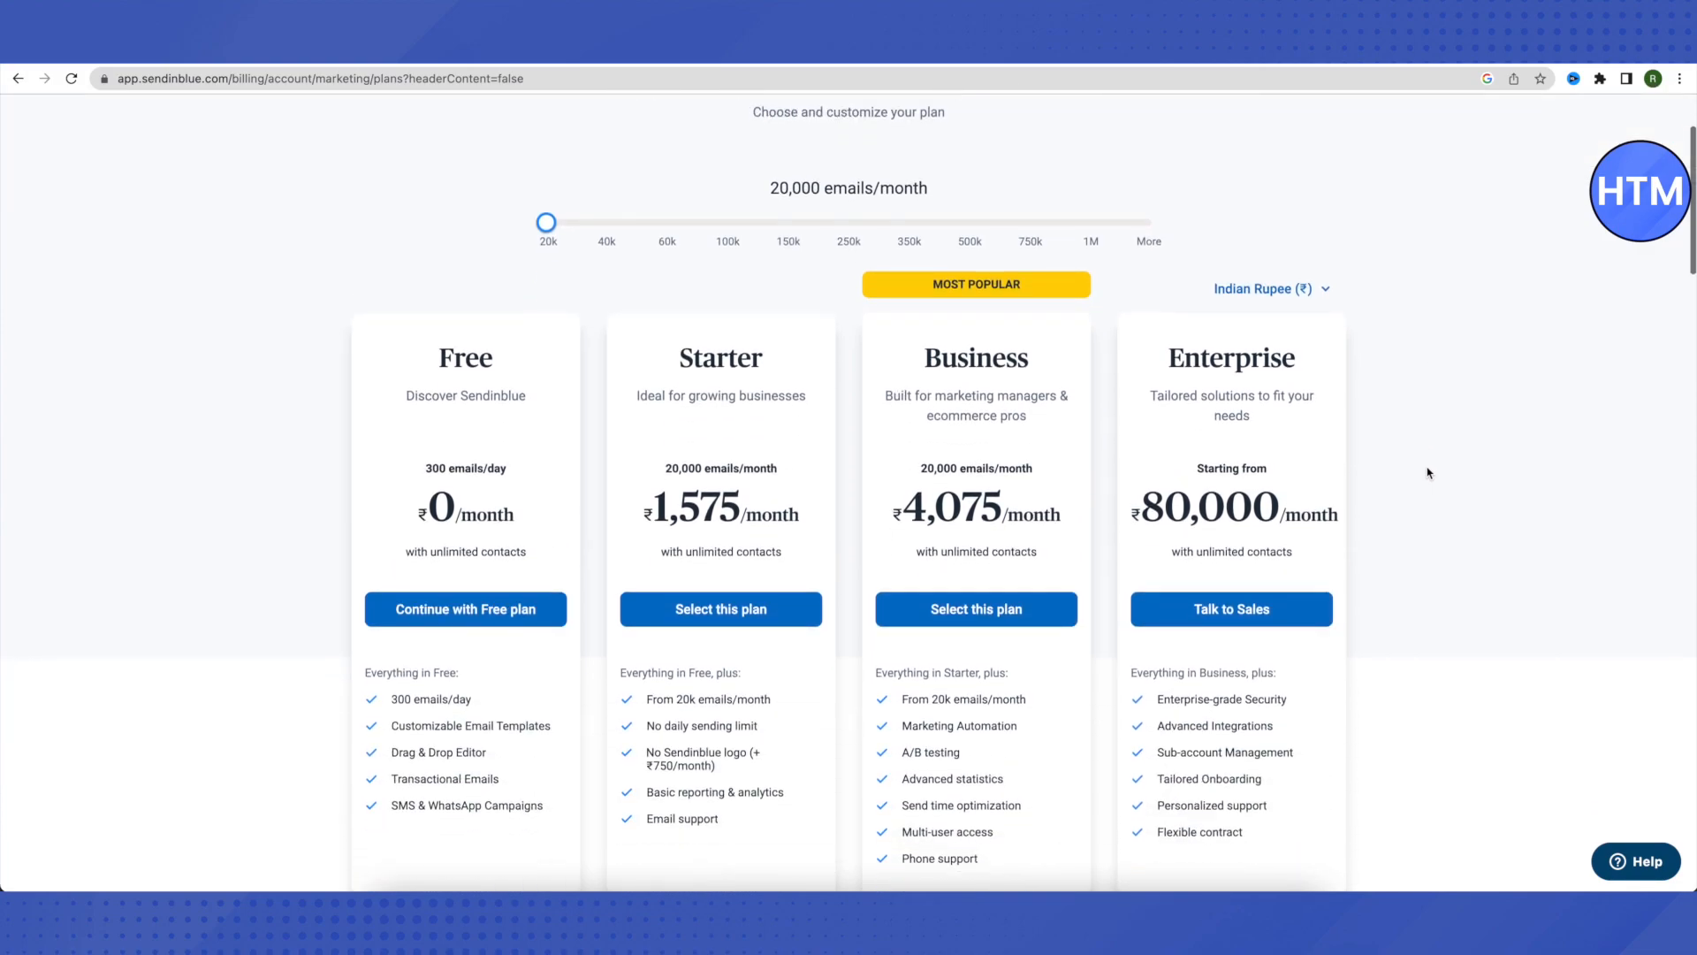
pyautogui.scroll(-1, 1429, 473)
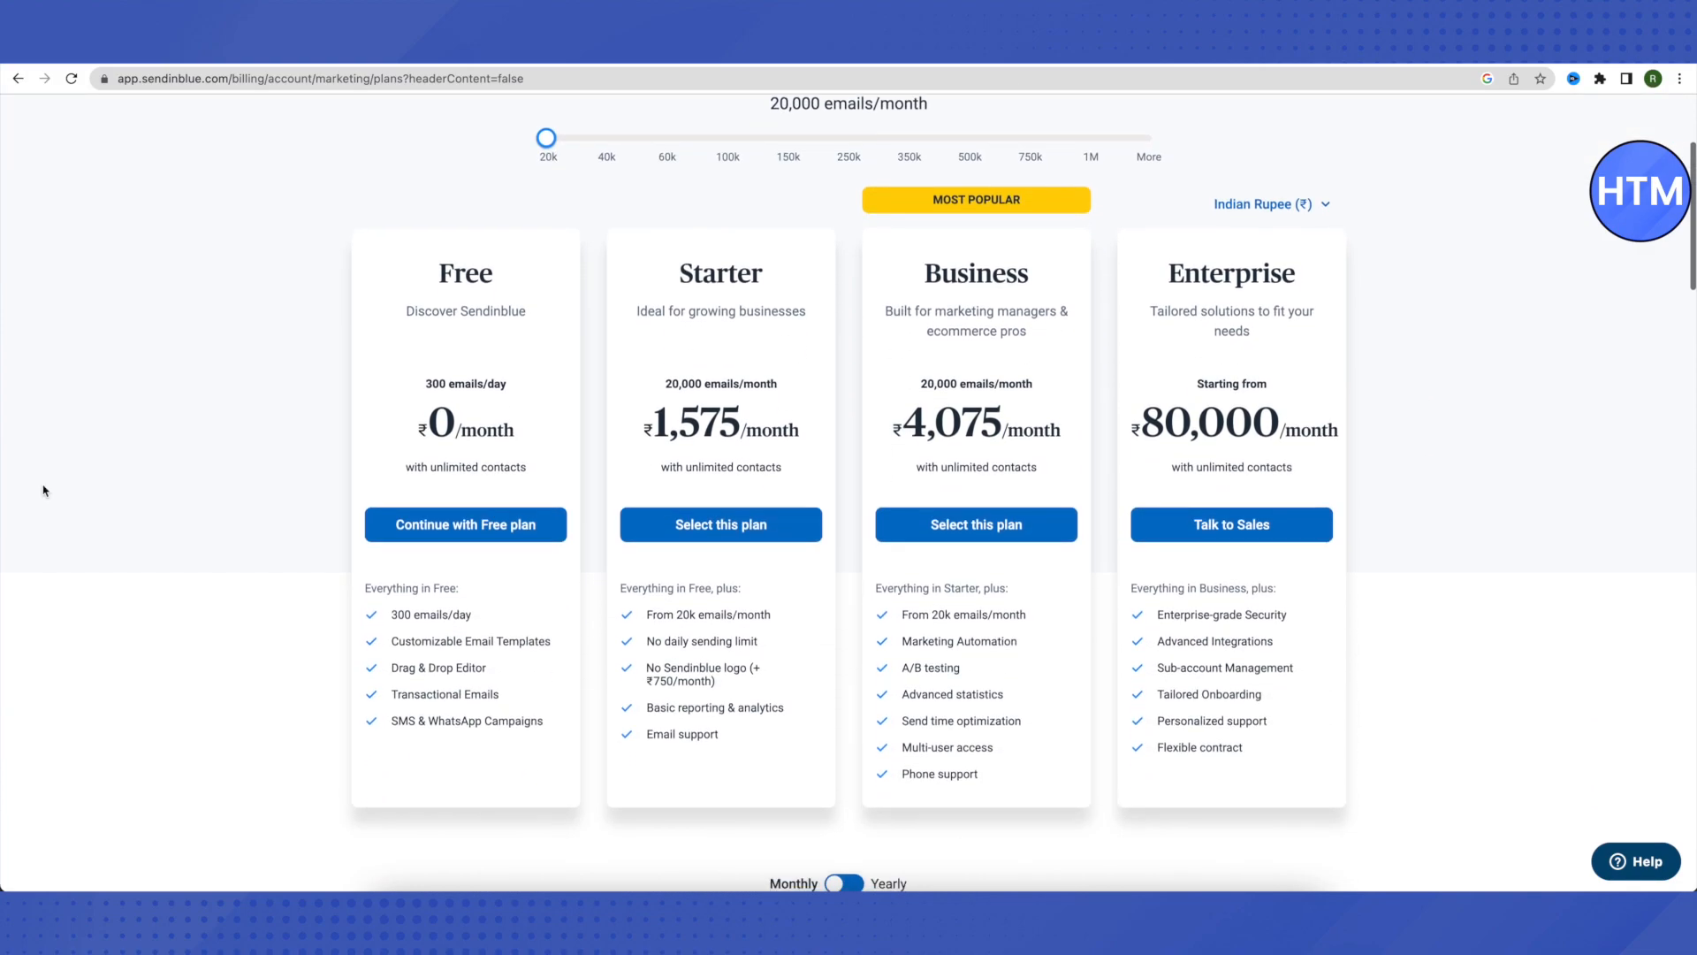
pyautogui.click(458, 523)
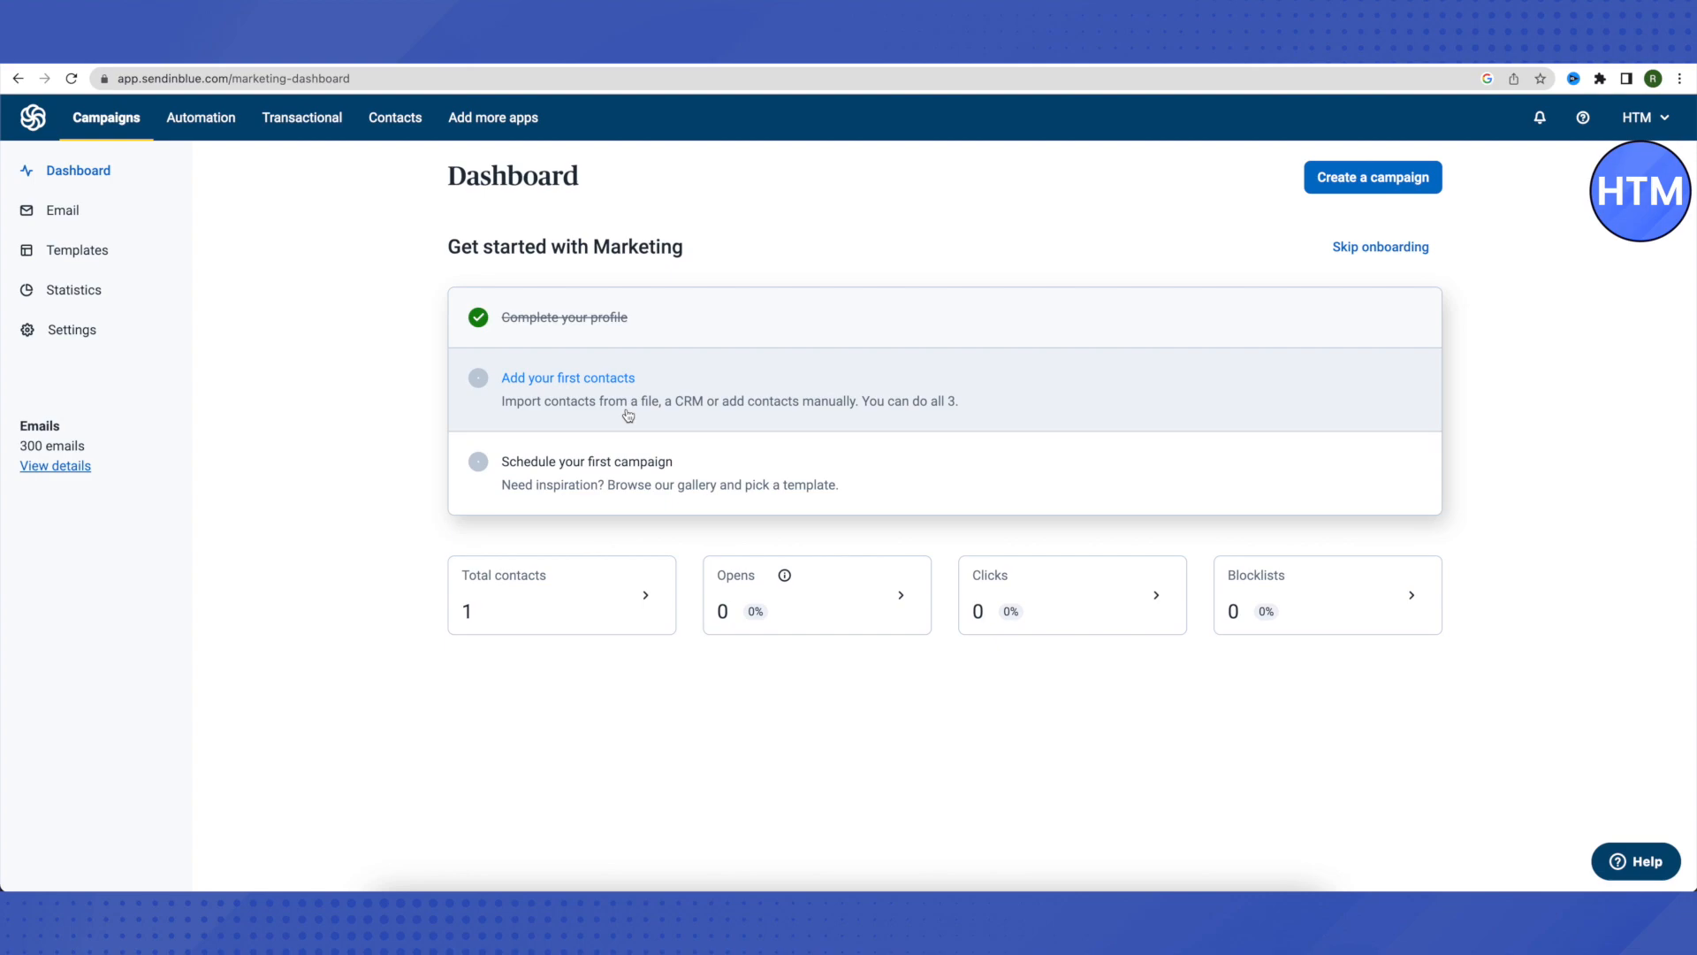
# Step: Open 'Add your first contacts', review the import options, and exit without importing
pyautogui.click(573, 382)
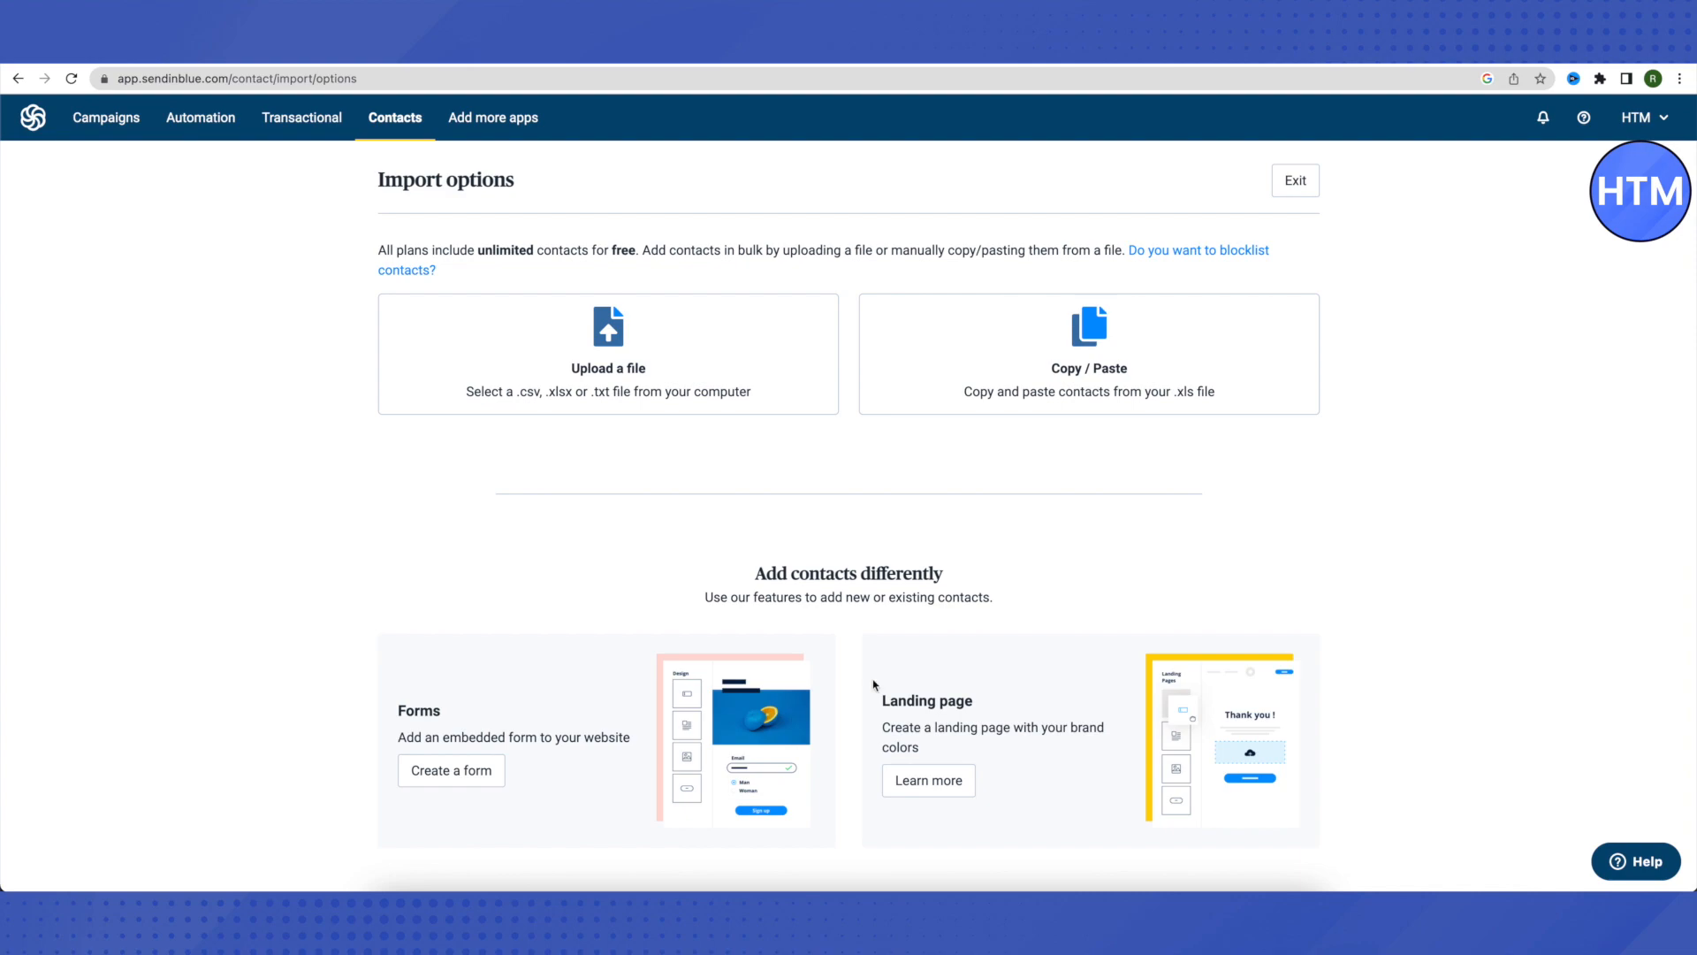
pyautogui.click(1292, 189)
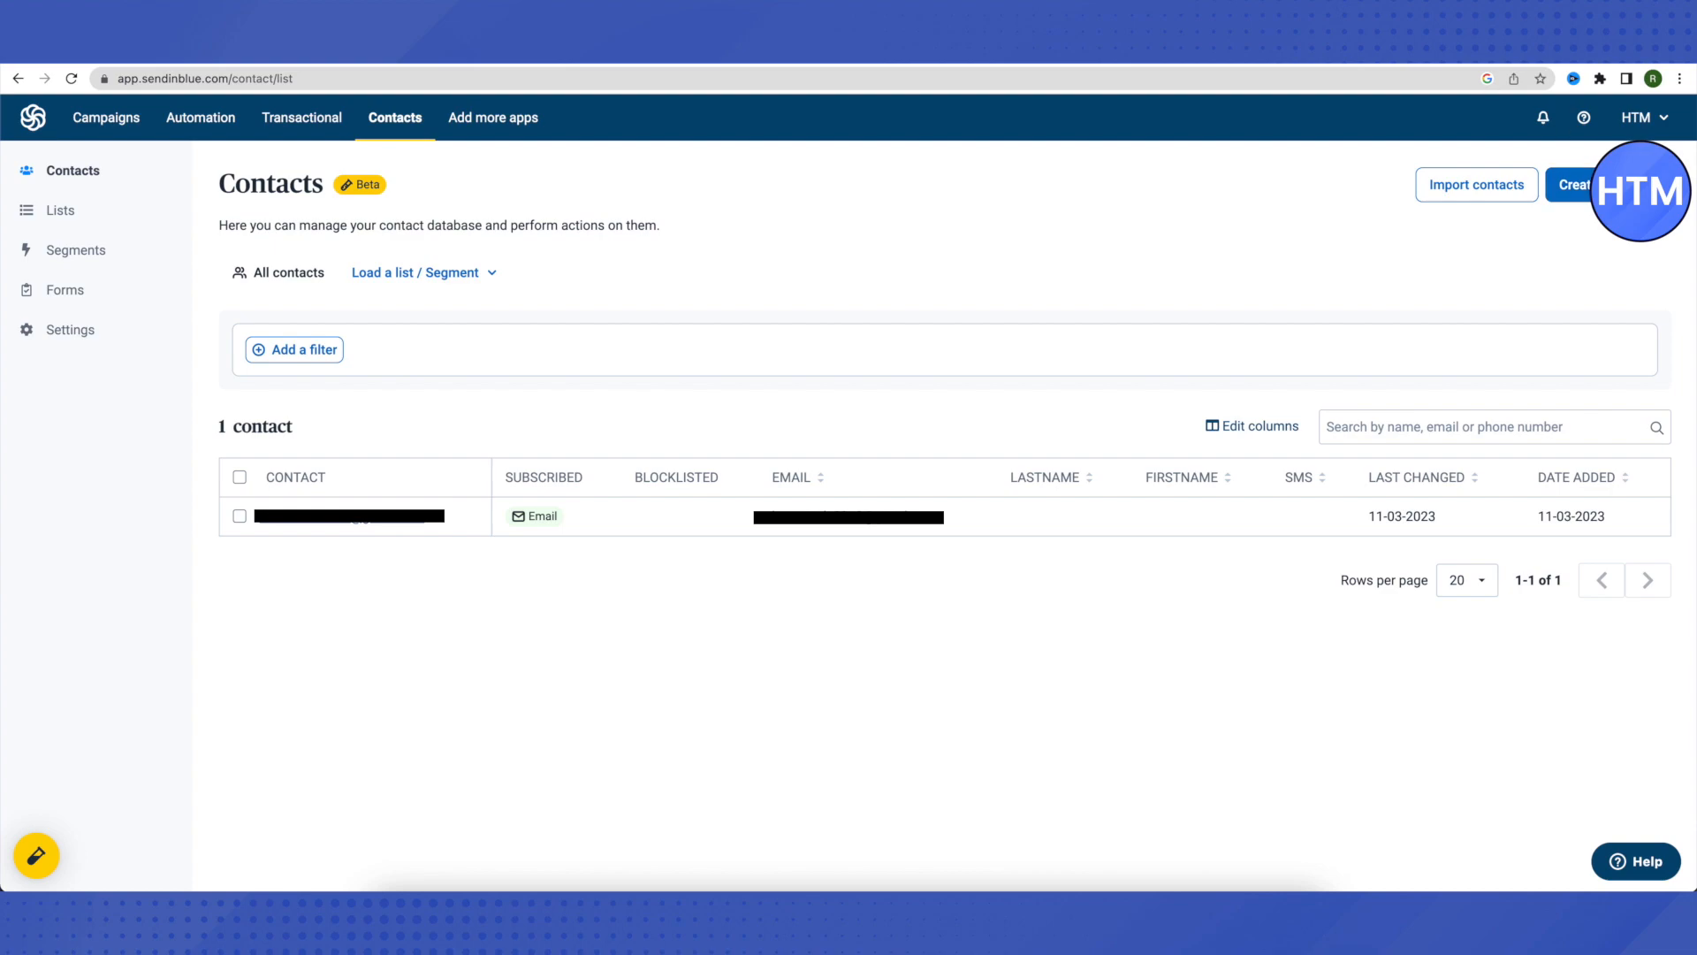
# Step: Return to the Sendinblue home page via the logo in the top bar
pyautogui.click(32, 119)
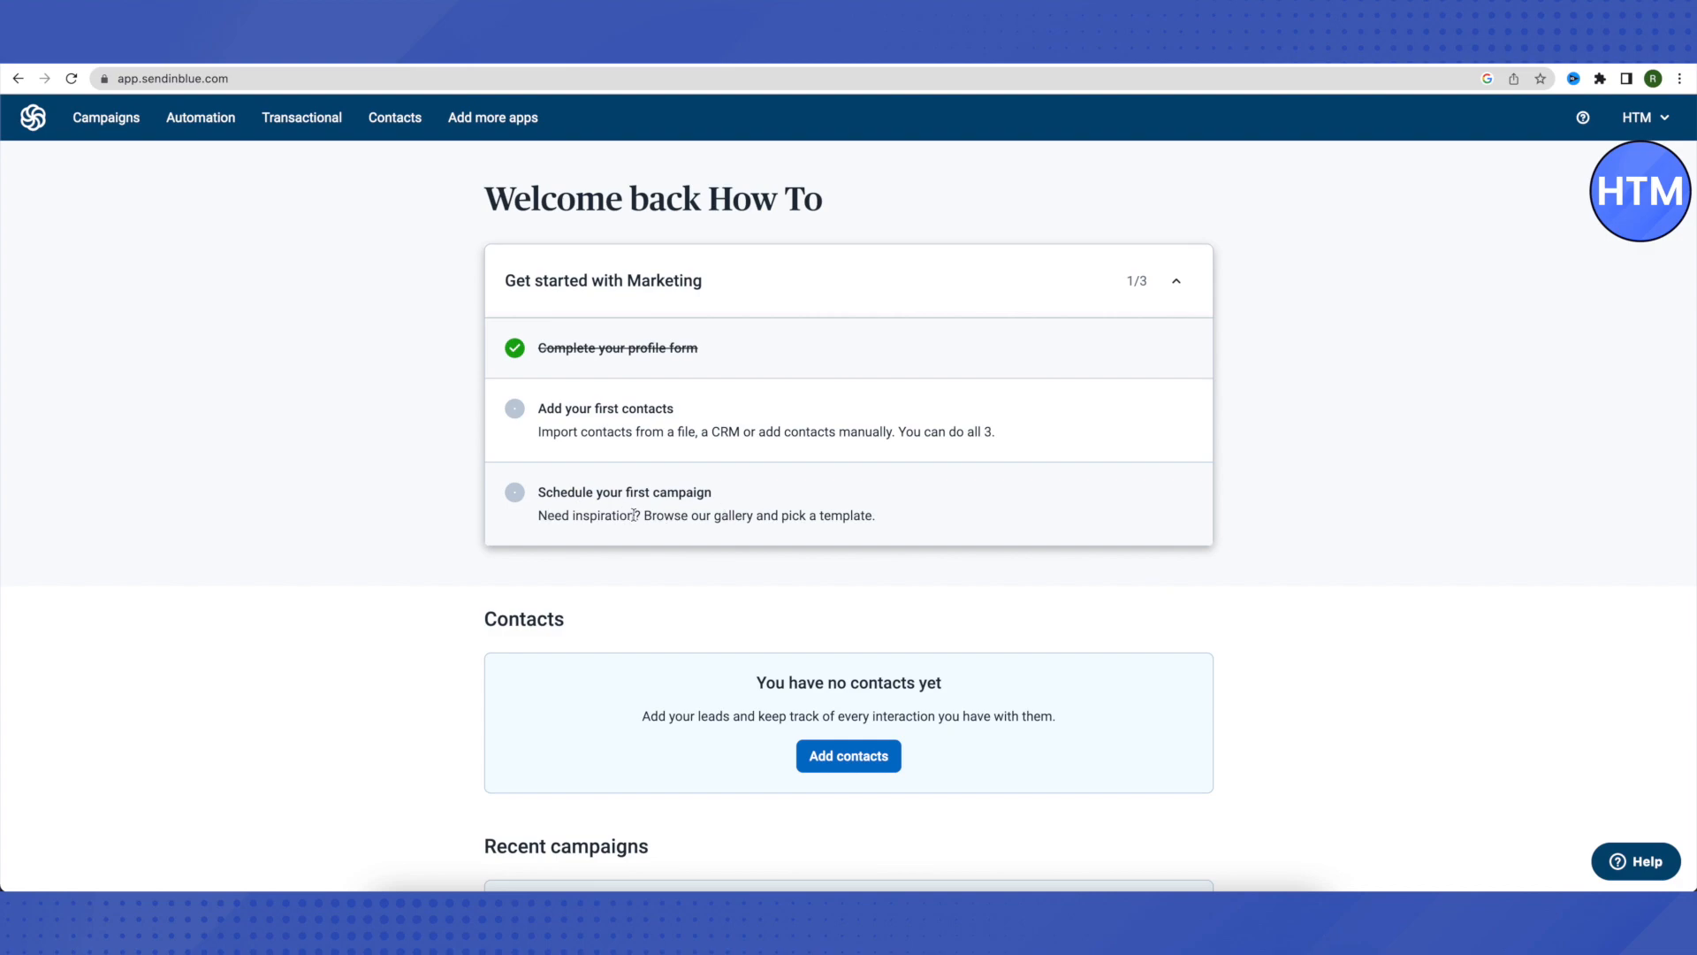
# Step: Go to the Campaigns dashboard and start a new campaign
pyautogui.click(114, 121)
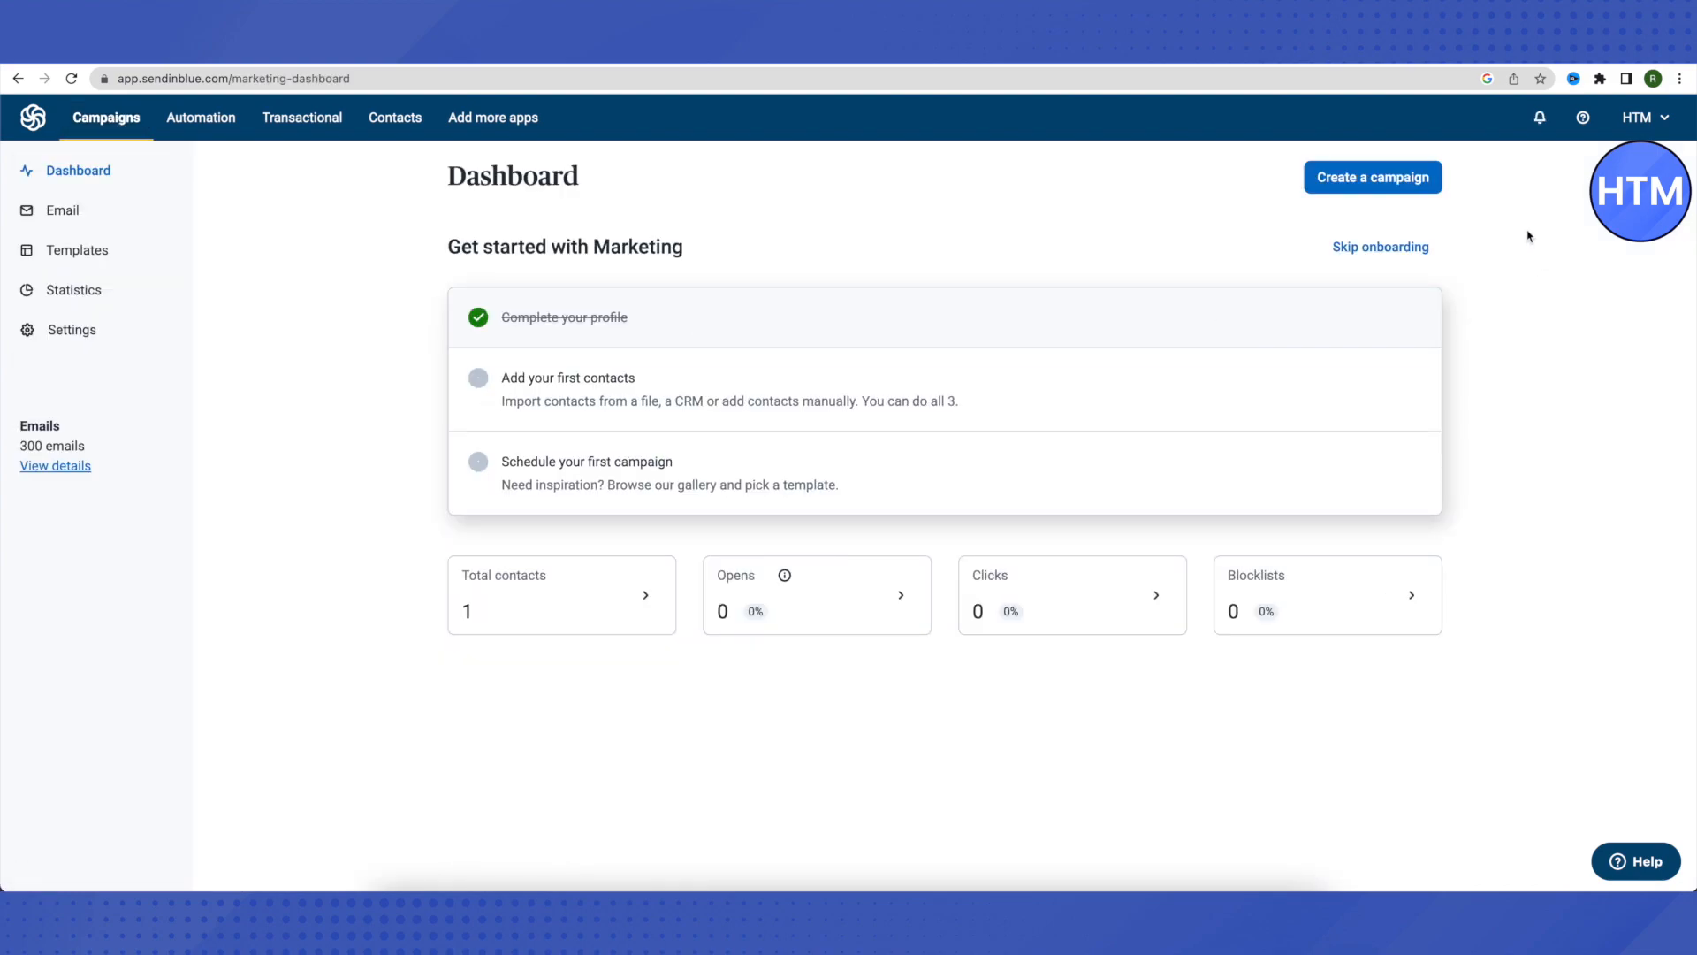
pyautogui.click(1370, 182)
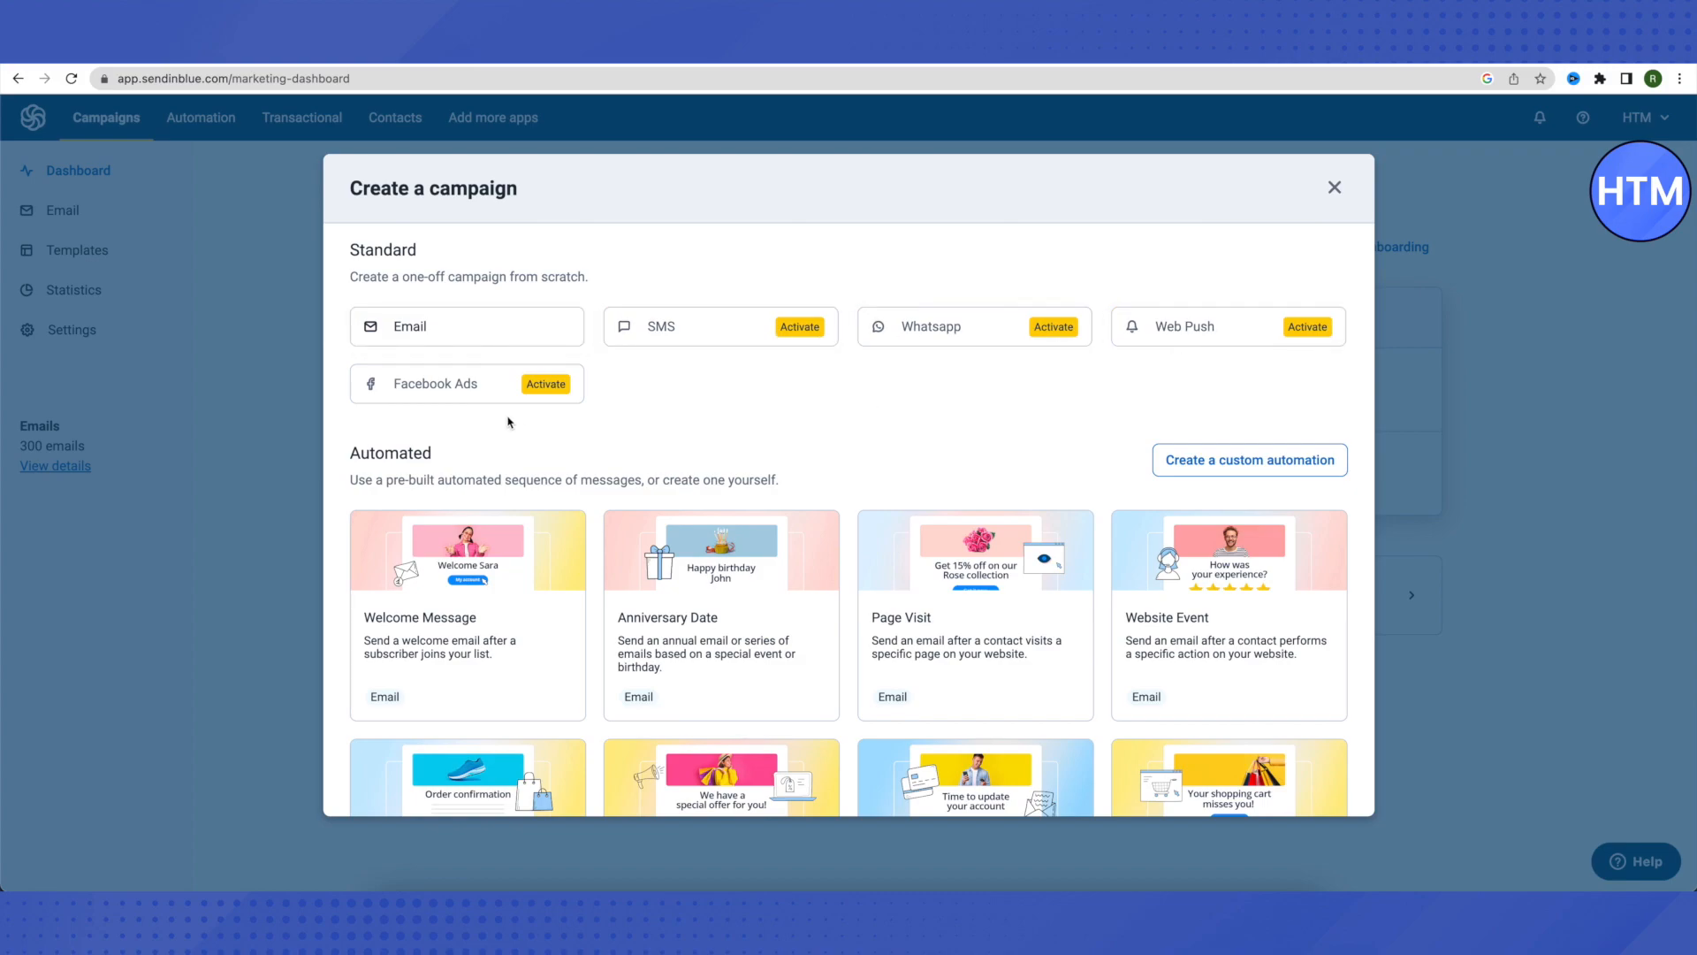
pyautogui.scroll(-3, 884, 454)
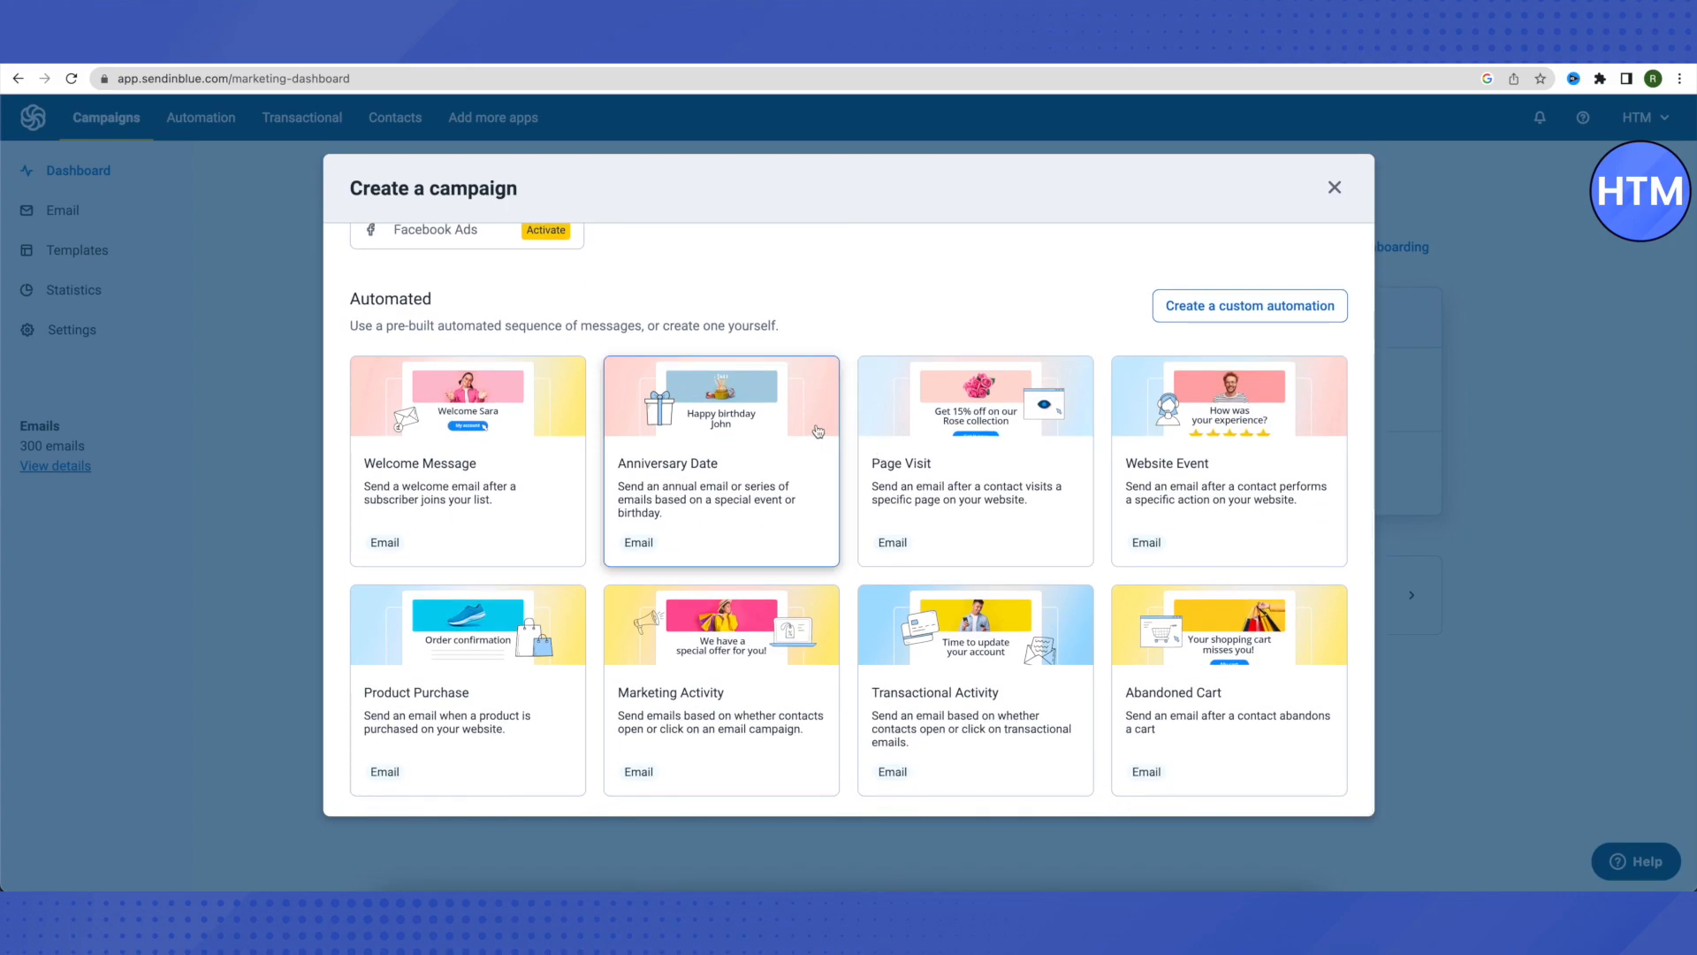
pyautogui.scroll(3, 819, 430)
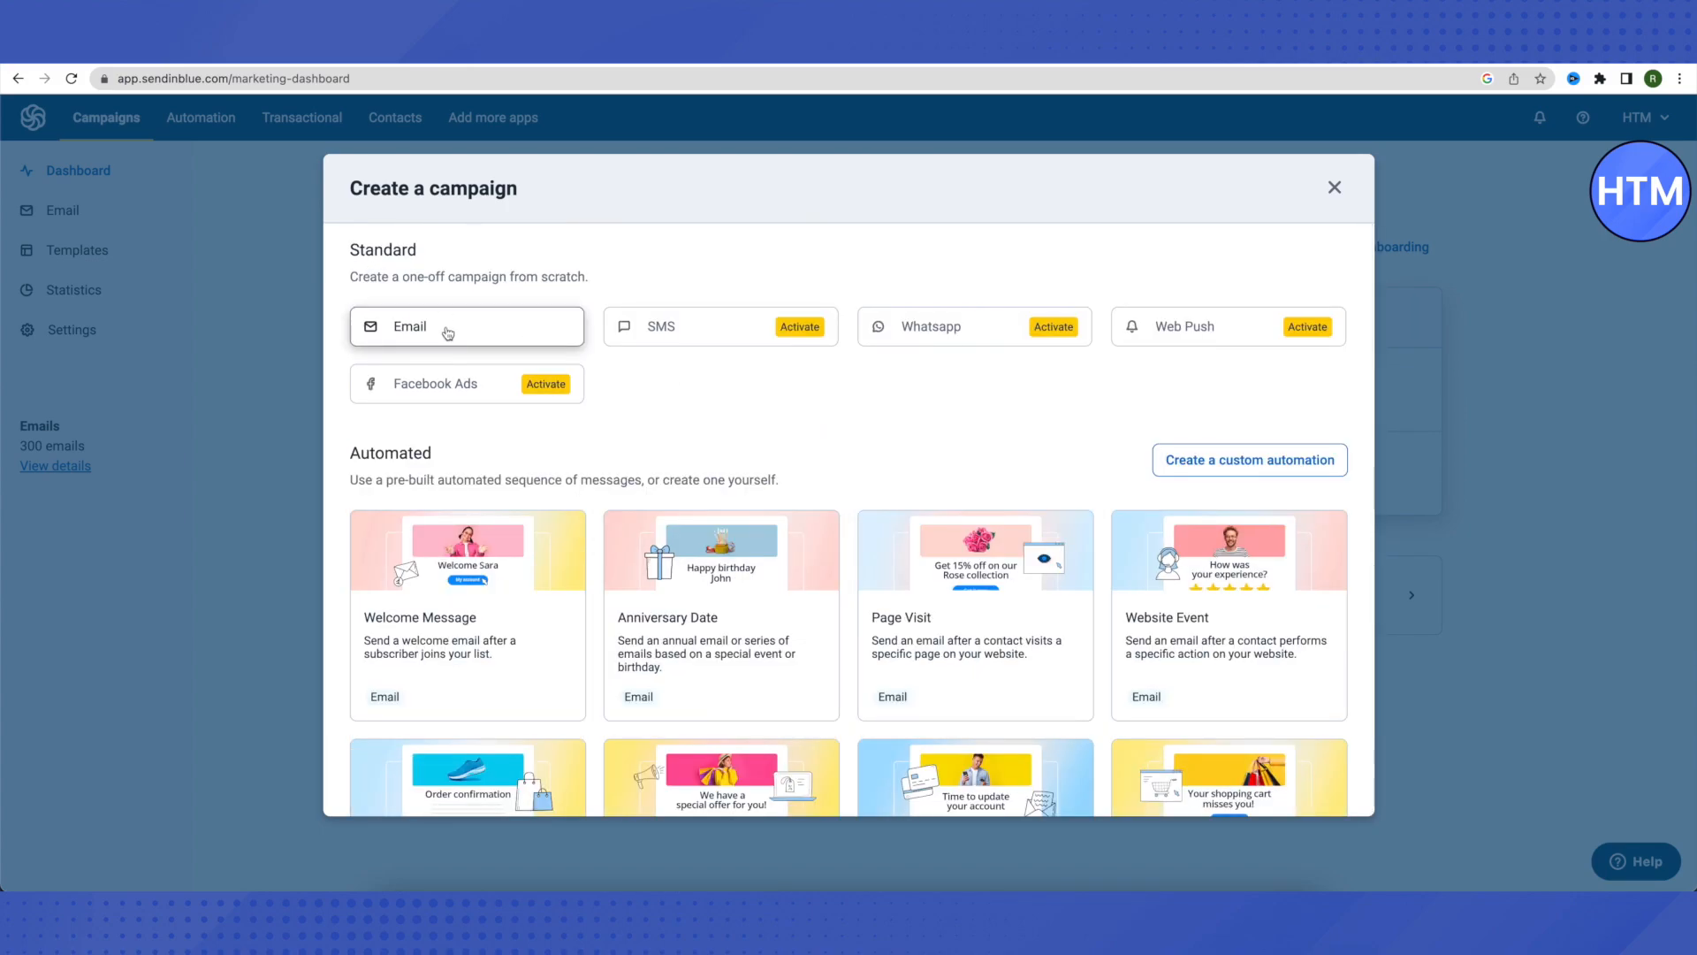
pyautogui.scroll(-1, 994, 494)
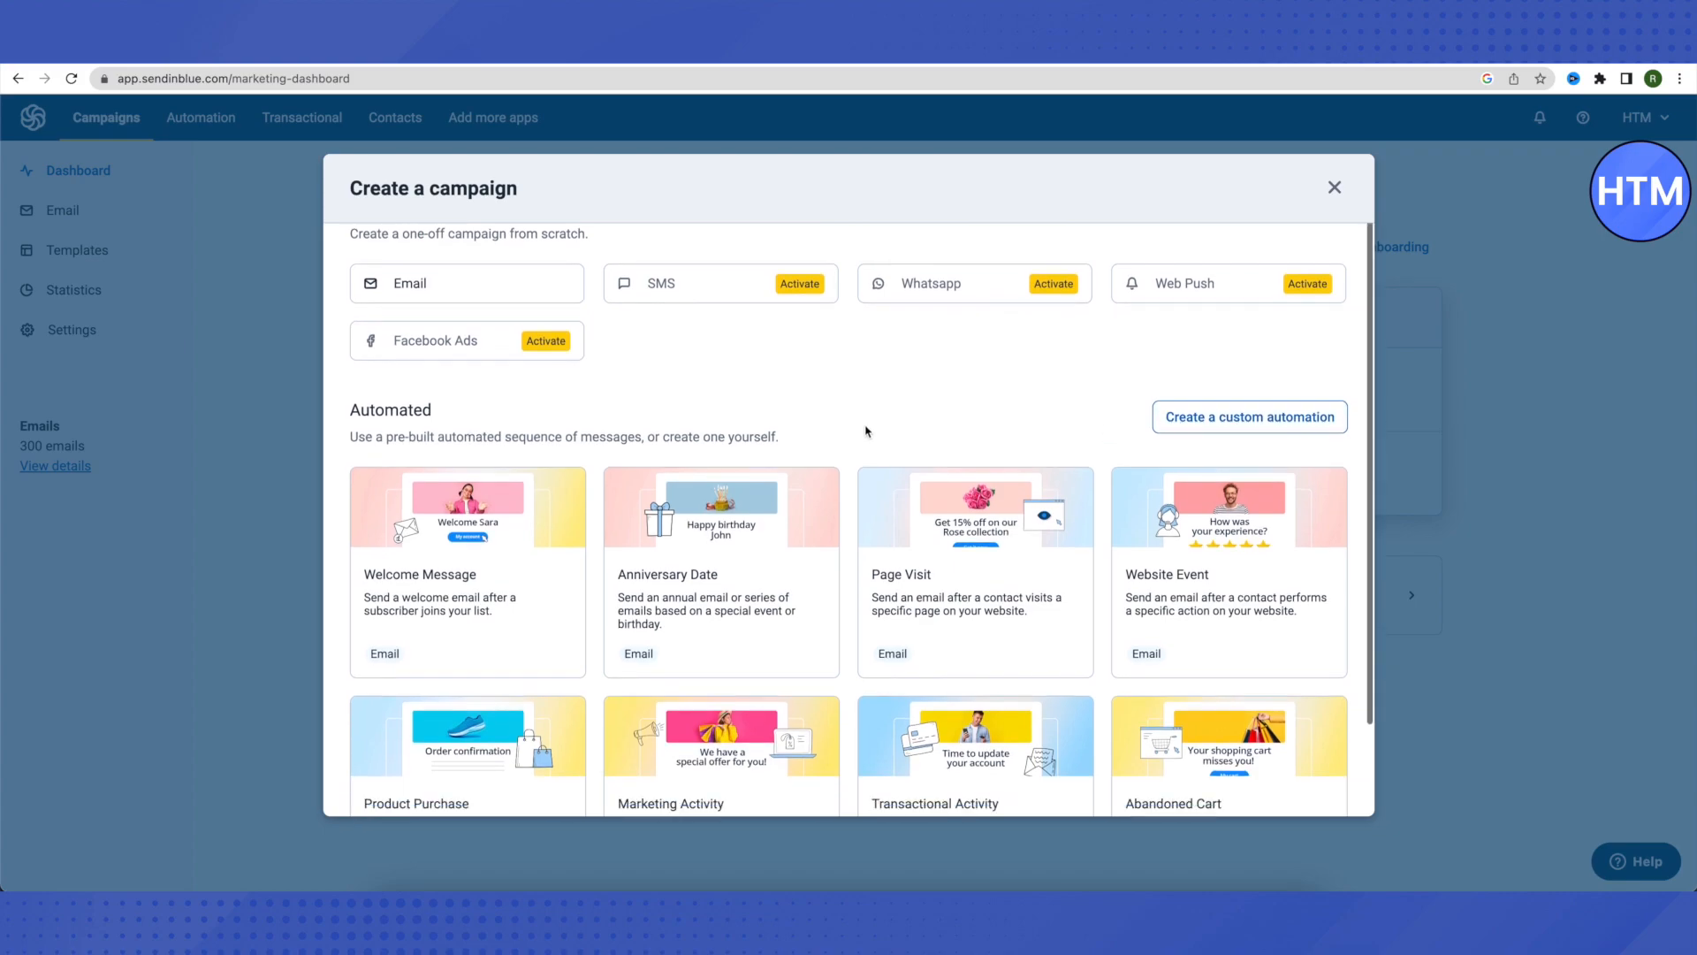
pyautogui.scroll(-3, 972, 495)
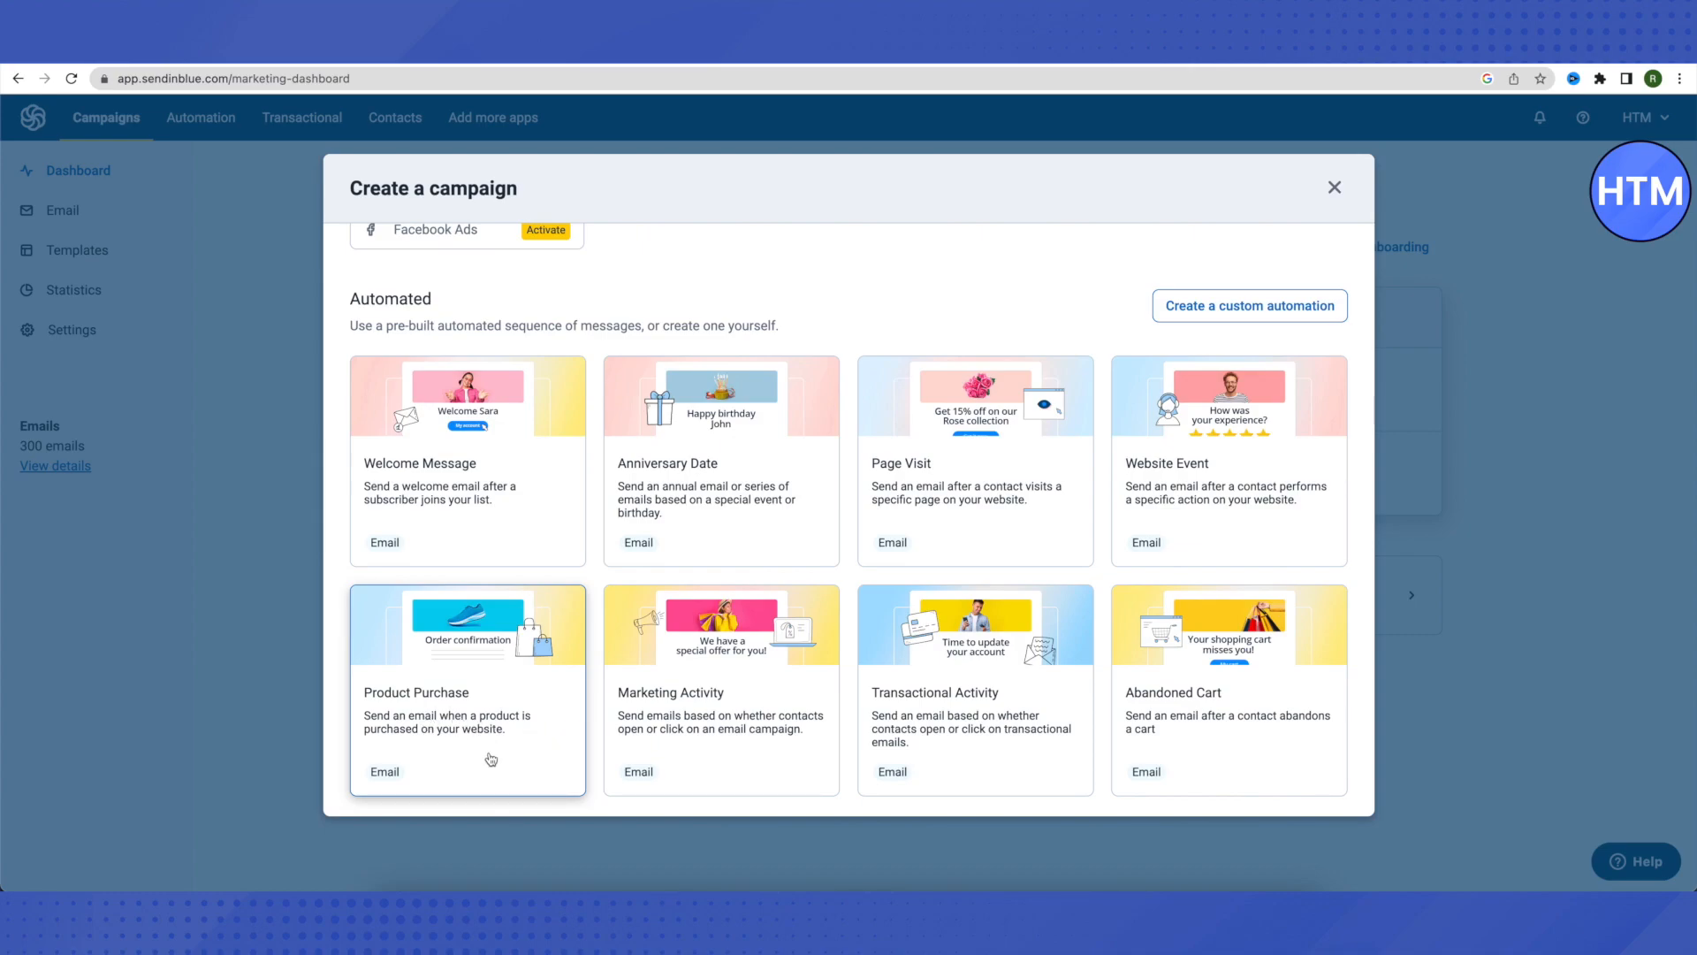
pyautogui.scroll(2, 492, 759)
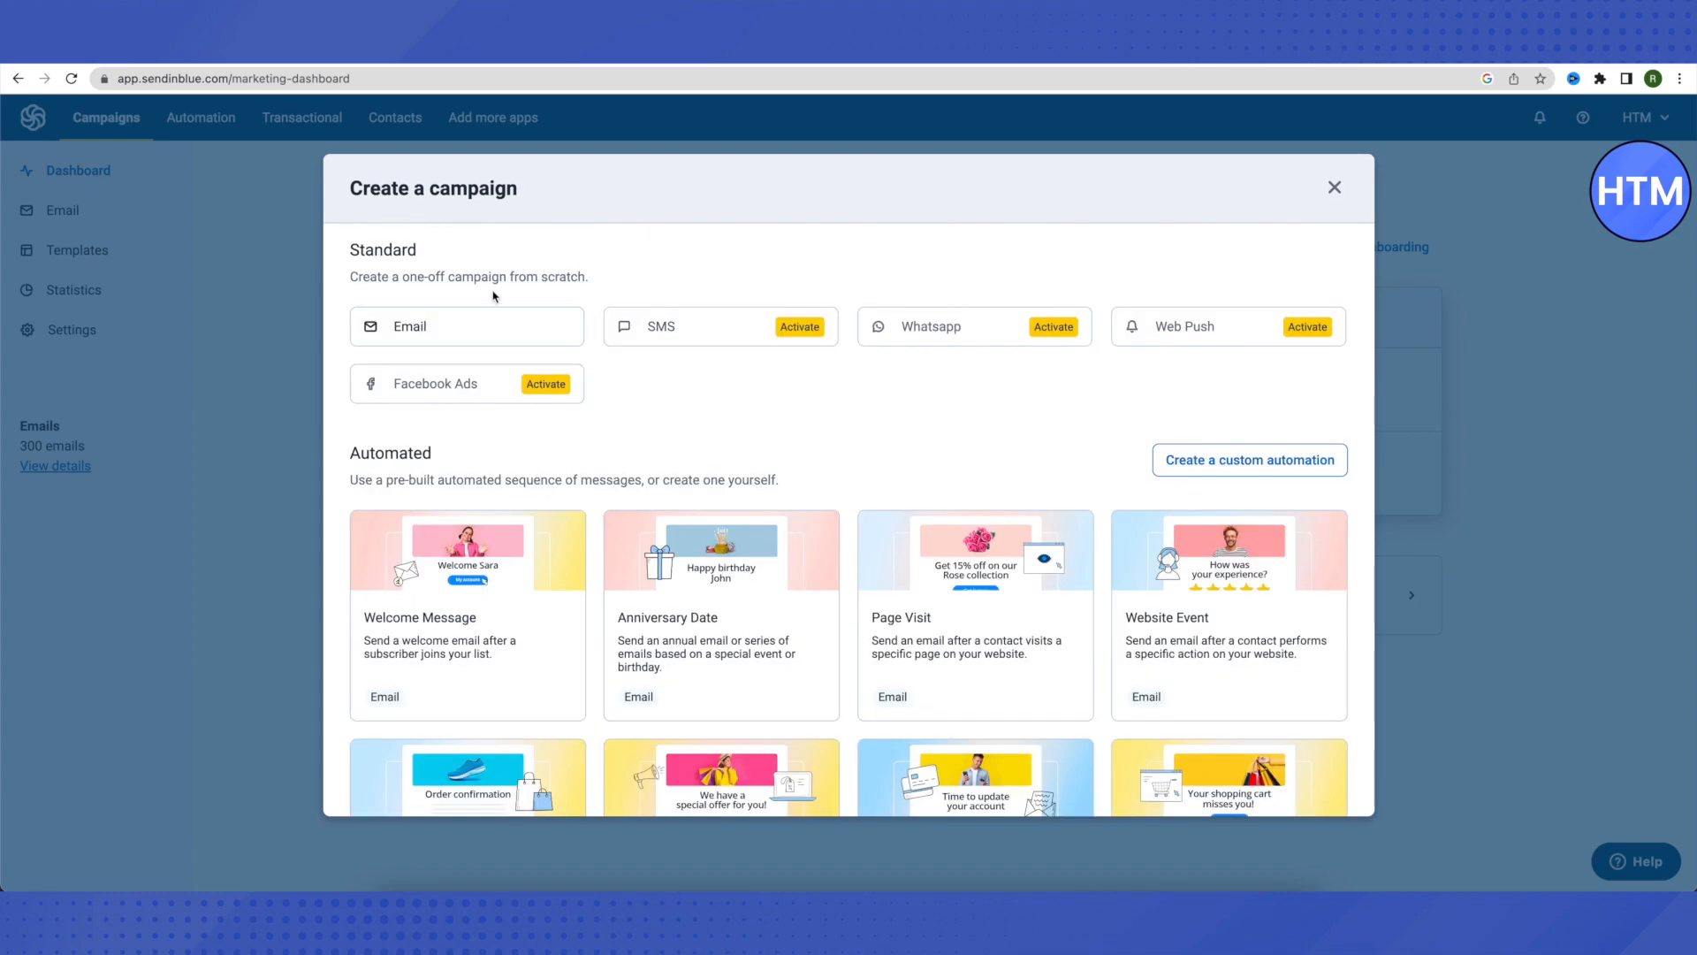
# Step: Create a regular Email campaign named 'Test'
pyautogui.click(410, 336)
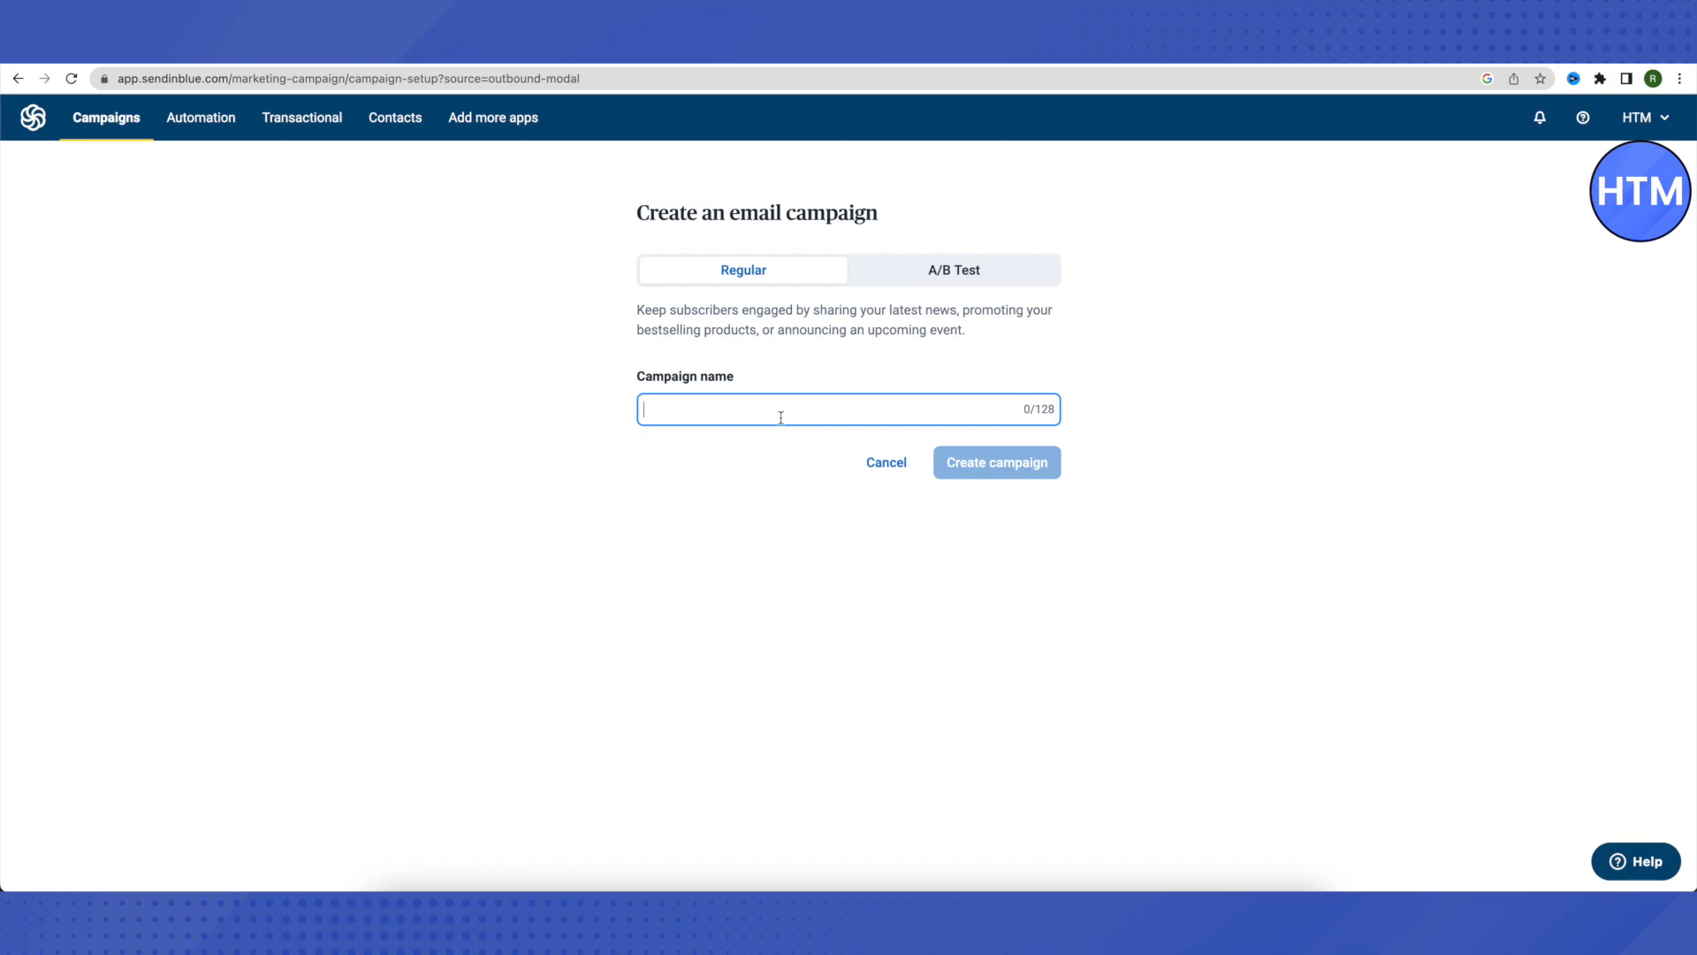
pyautogui.write('Test')
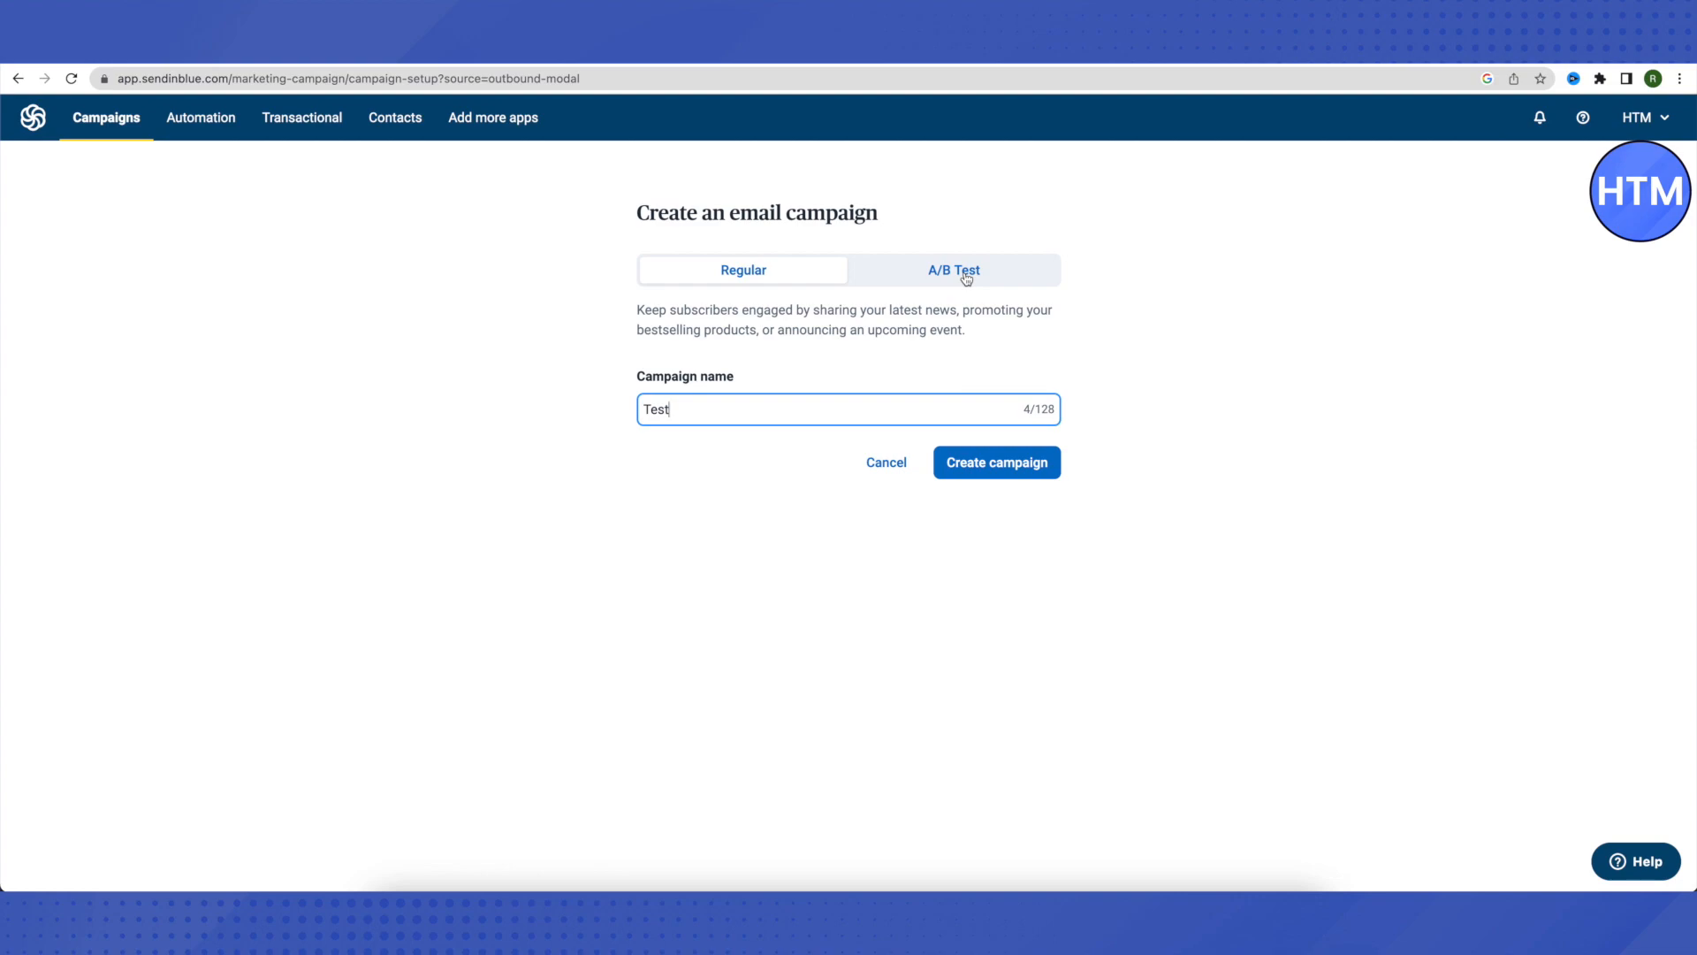
pyautogui.click(996, 470)
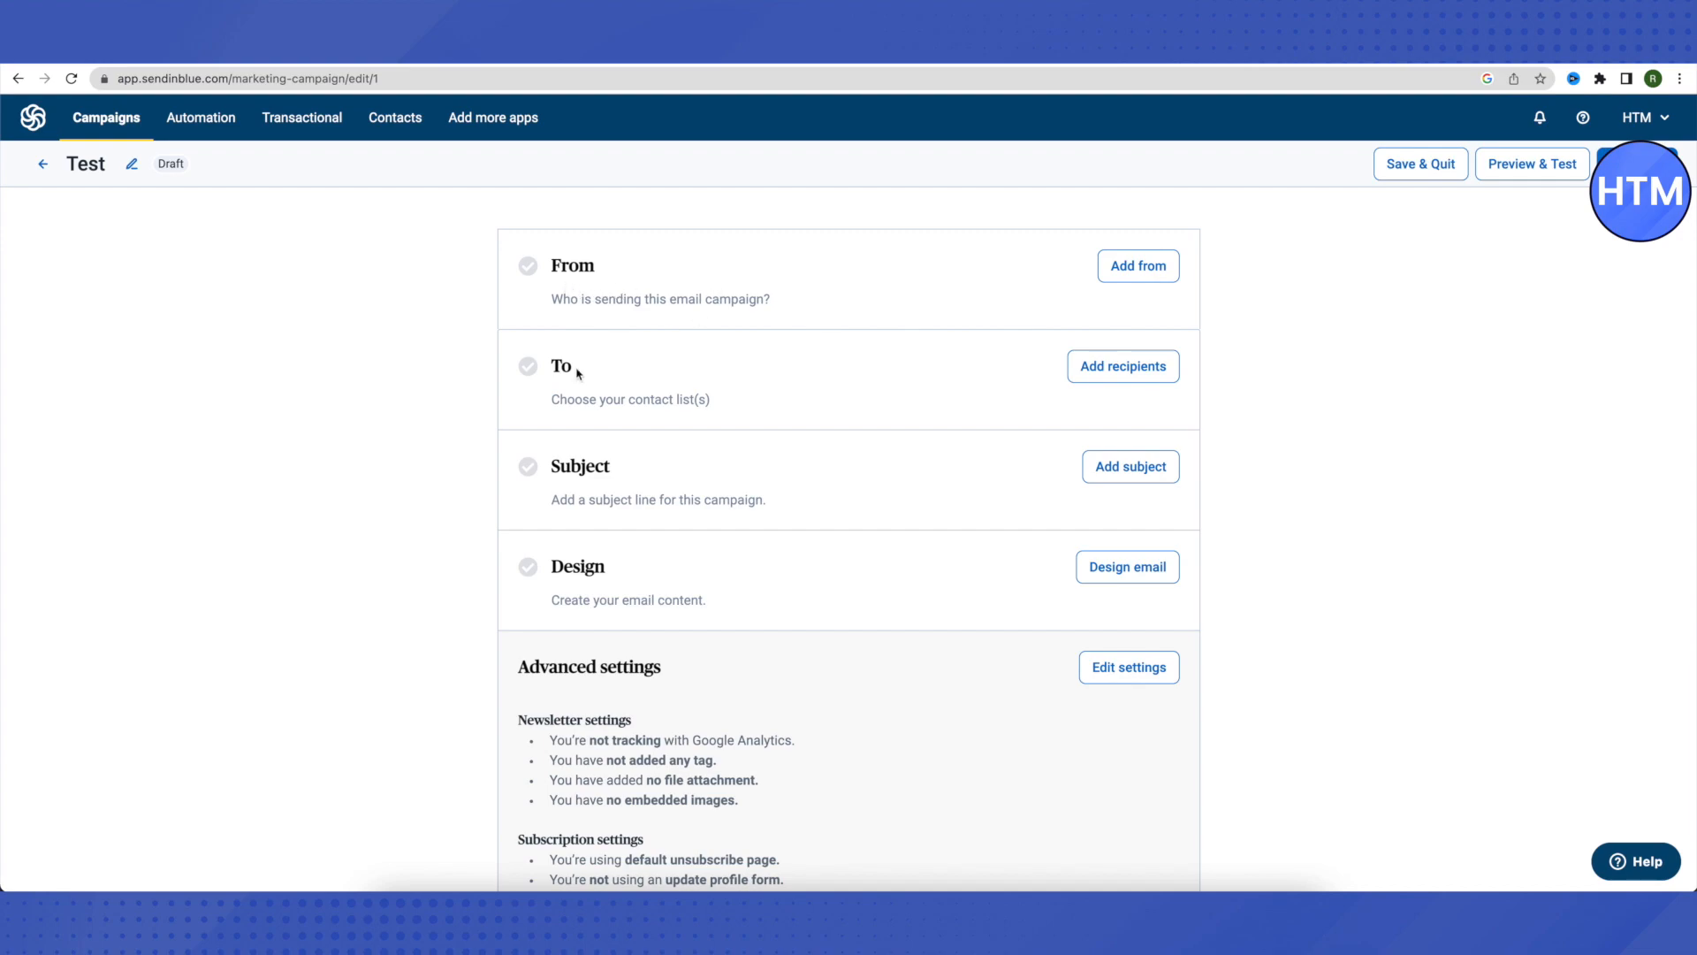
# Step: Save the sender as name 'My Company' with the account's existing sender e-mail address
pyautogui.click(1128, 280)
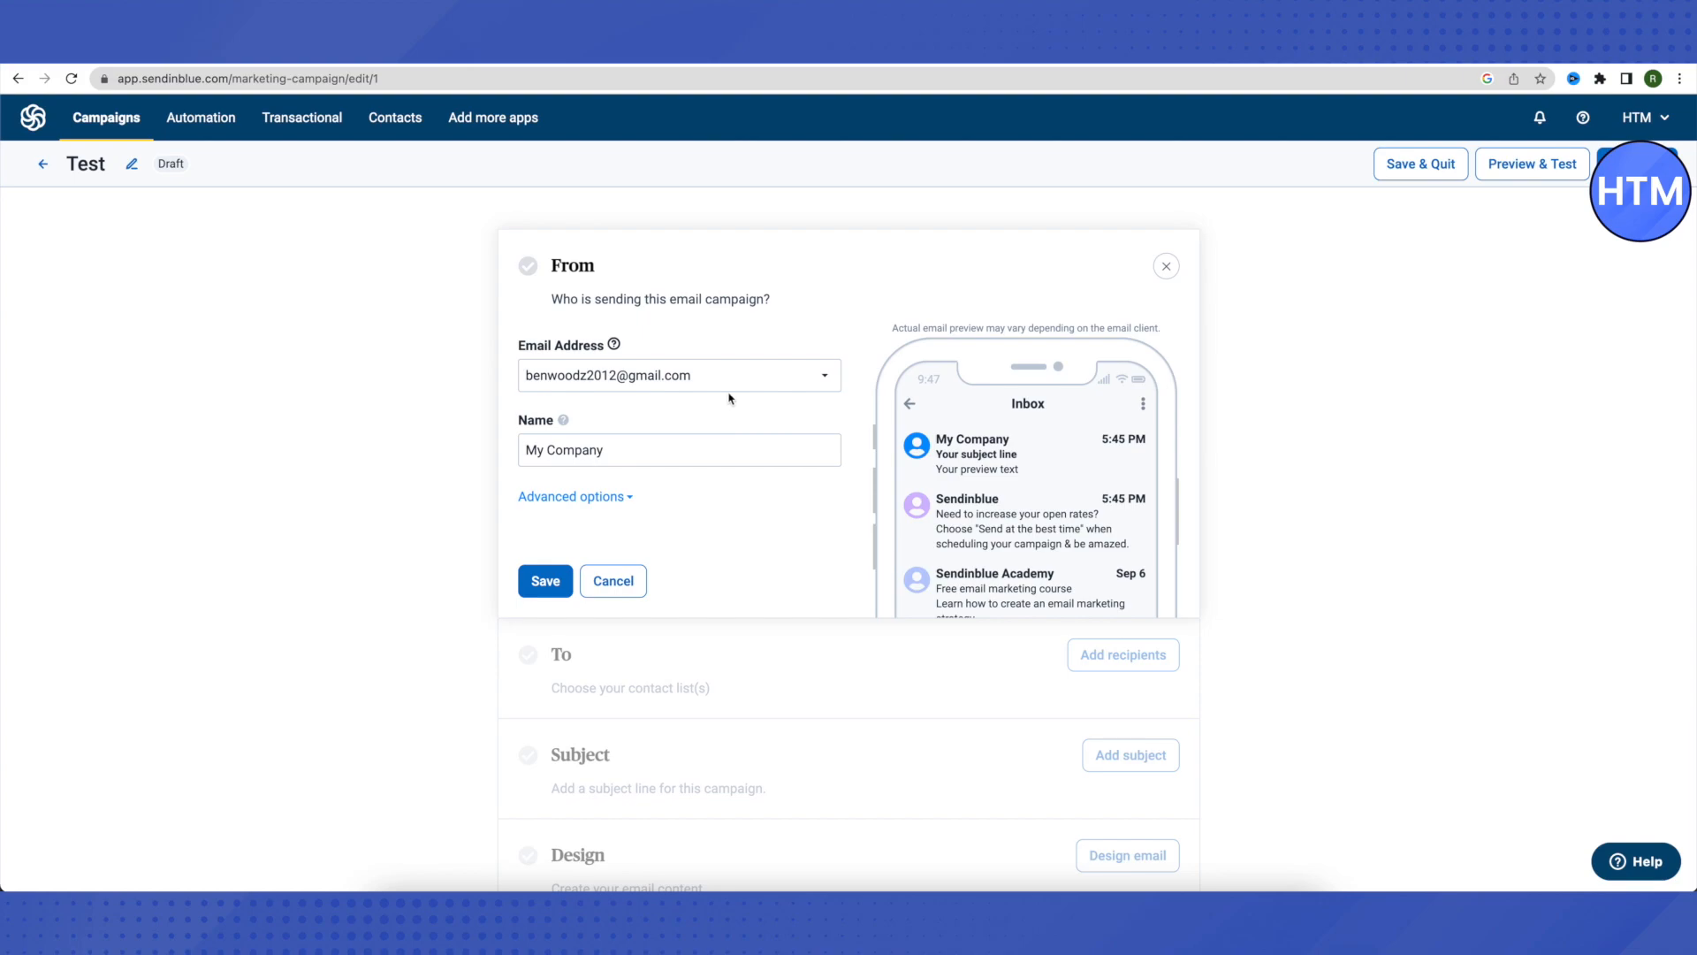
pyautogui.click(786, 382)
pyautogui.click(787, 382)
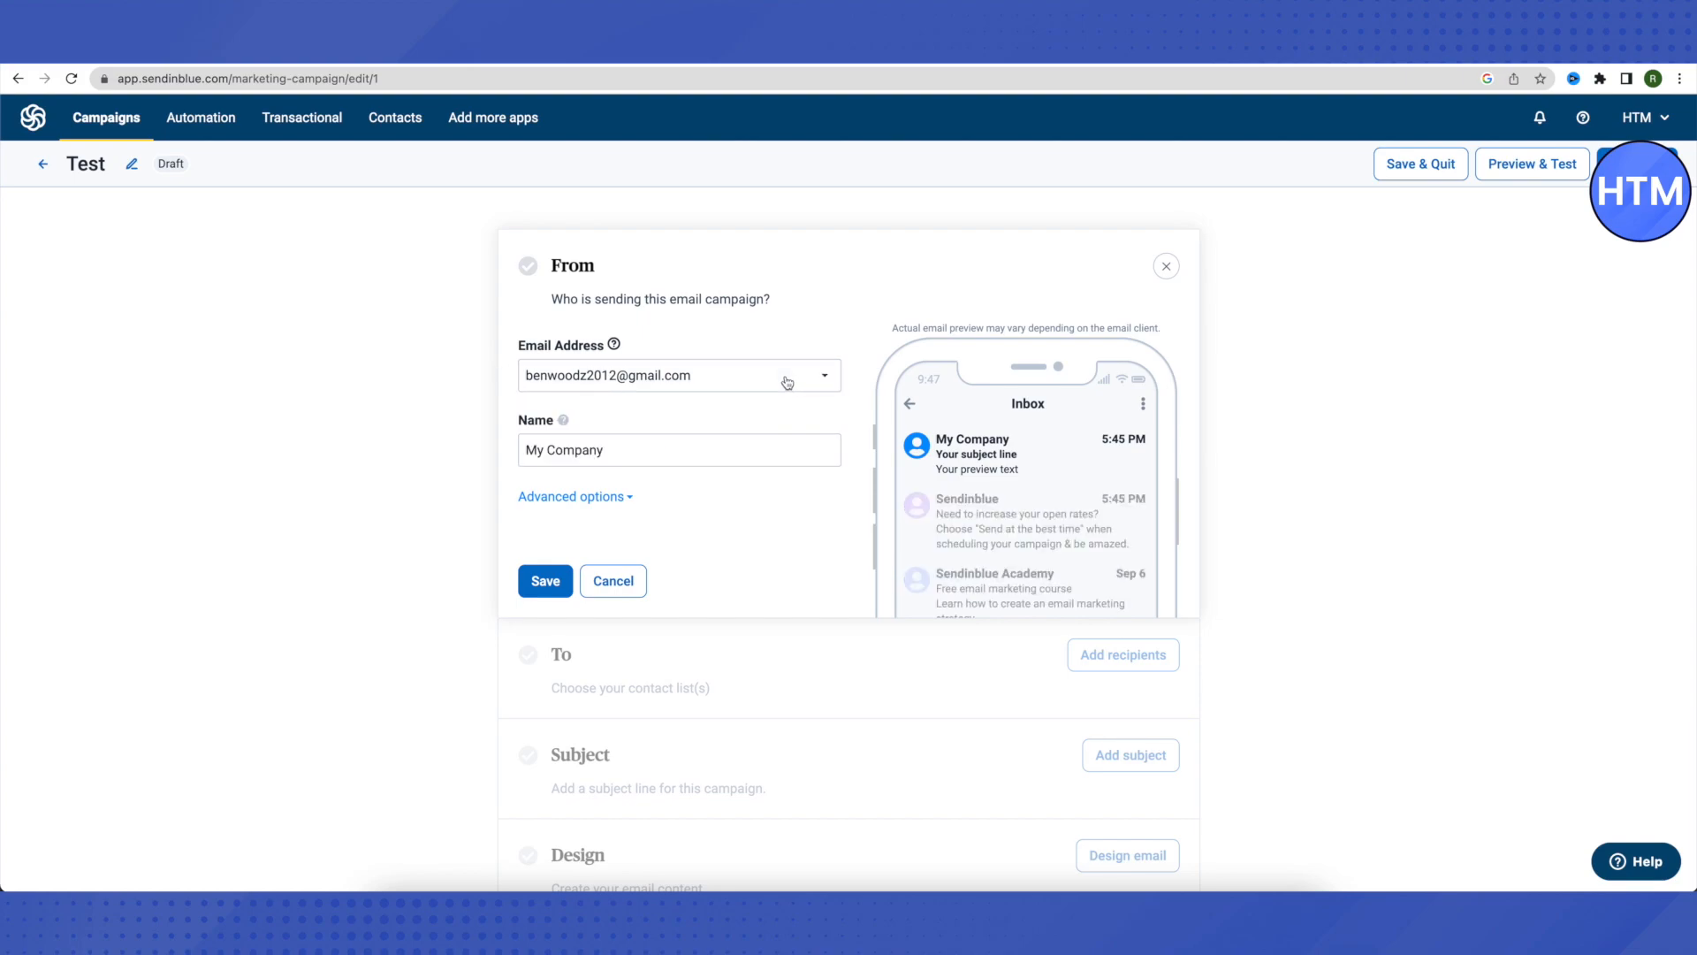
pyautogui.click(786, 382)
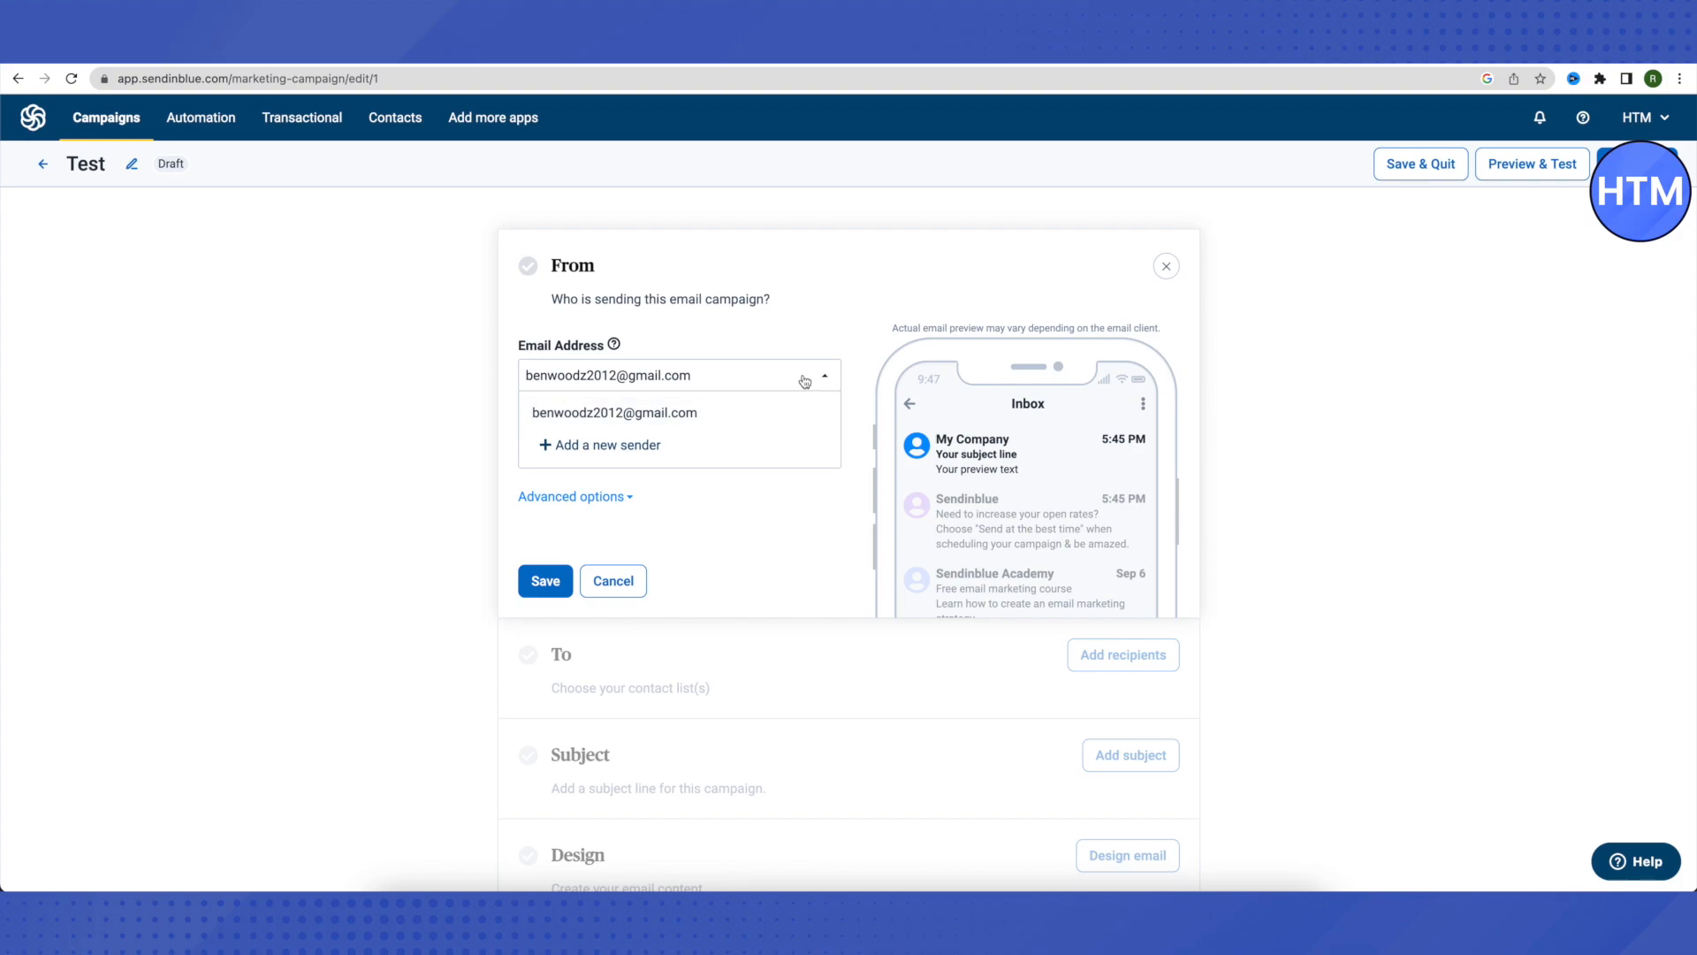
pyautogui.click(805, 382)
pyautogui.moveTo(627, 453); pyautogui.dragTo(455, 456)
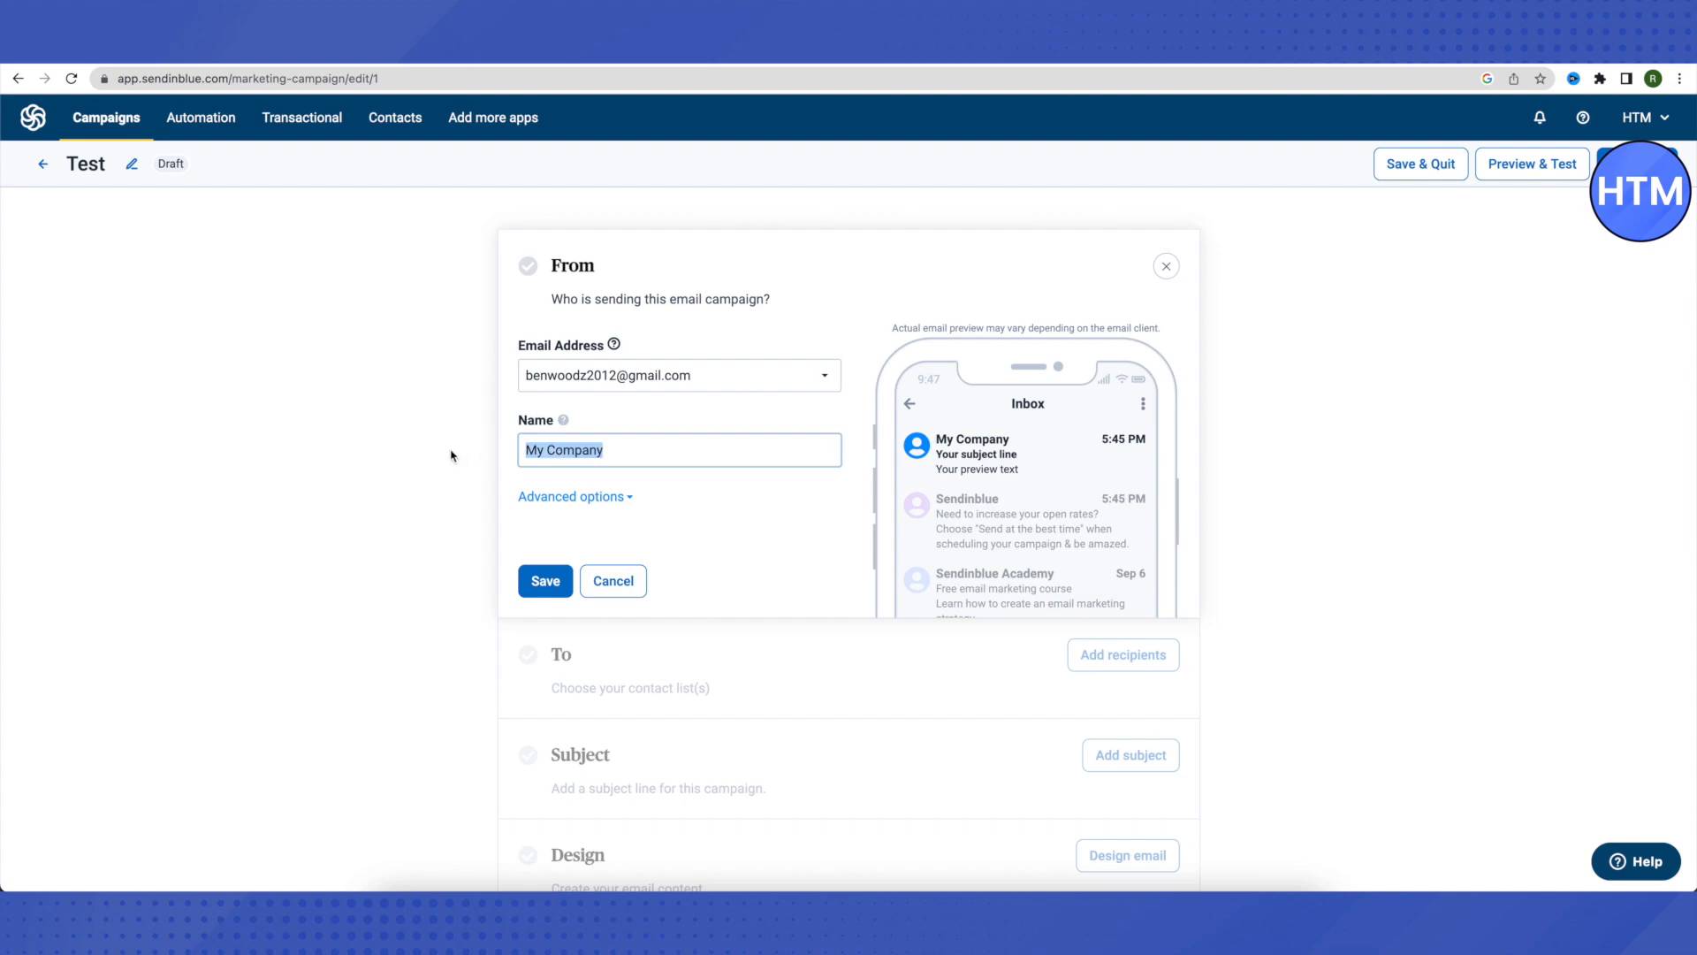
pyautogui.click(545, 588)
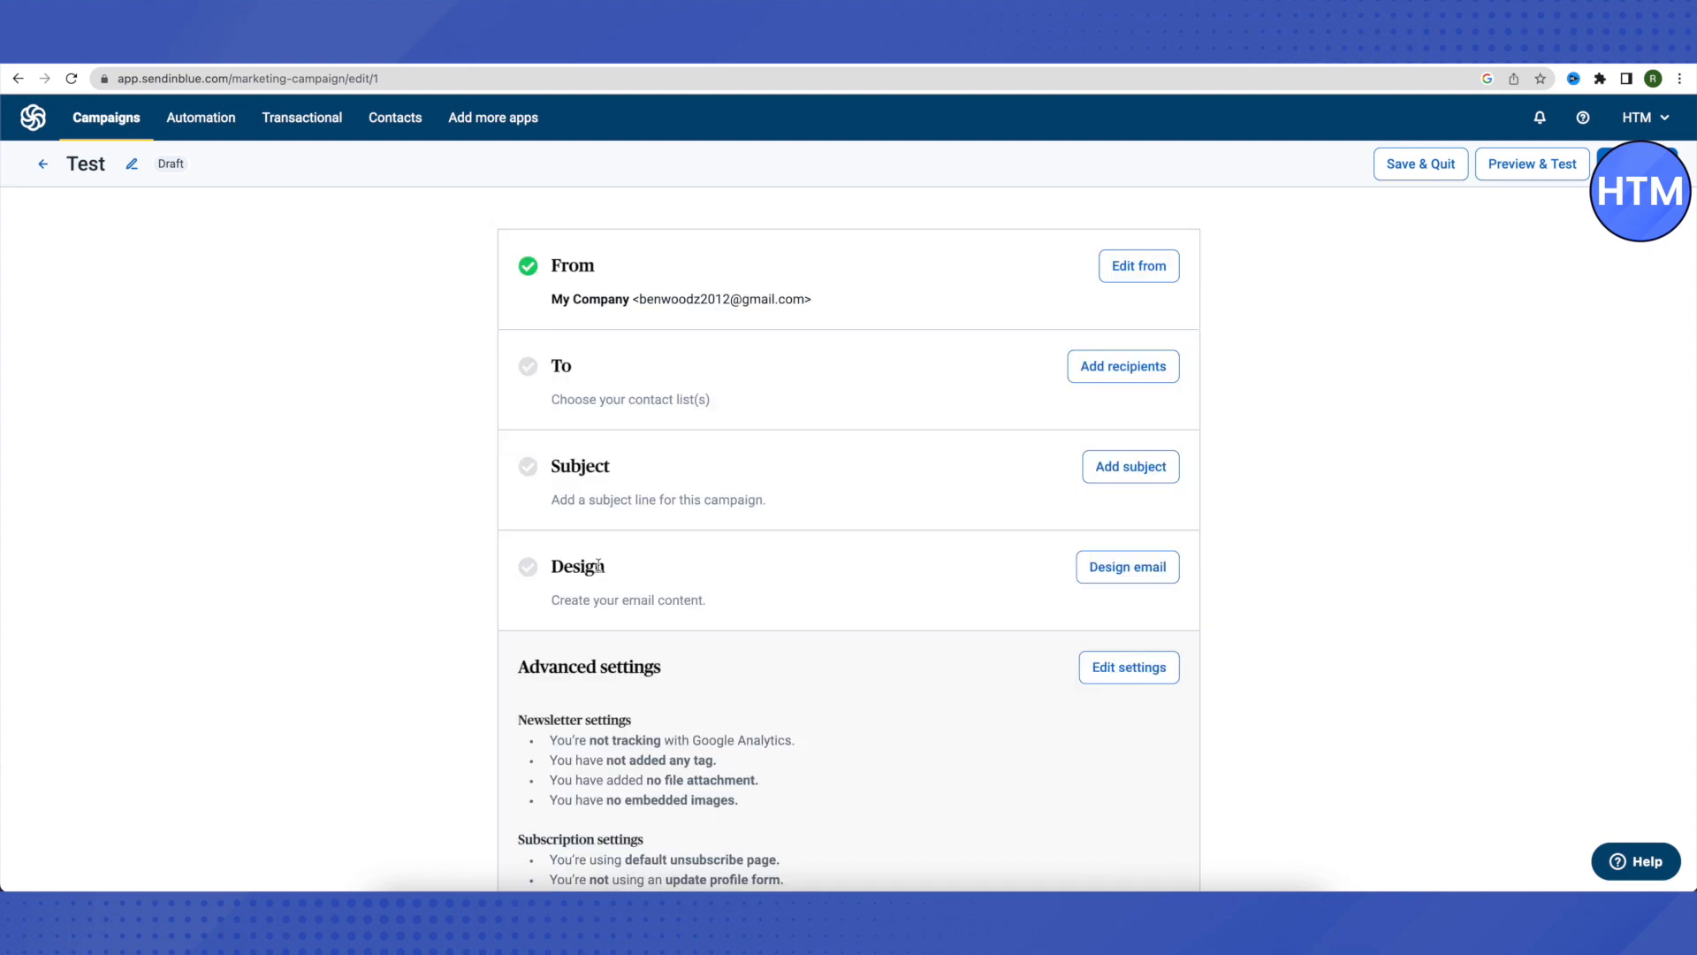
# Step: Pick 'Your first list' as the campaign recipients (1 recipient) and save
pyautogui.click(1120, 367)
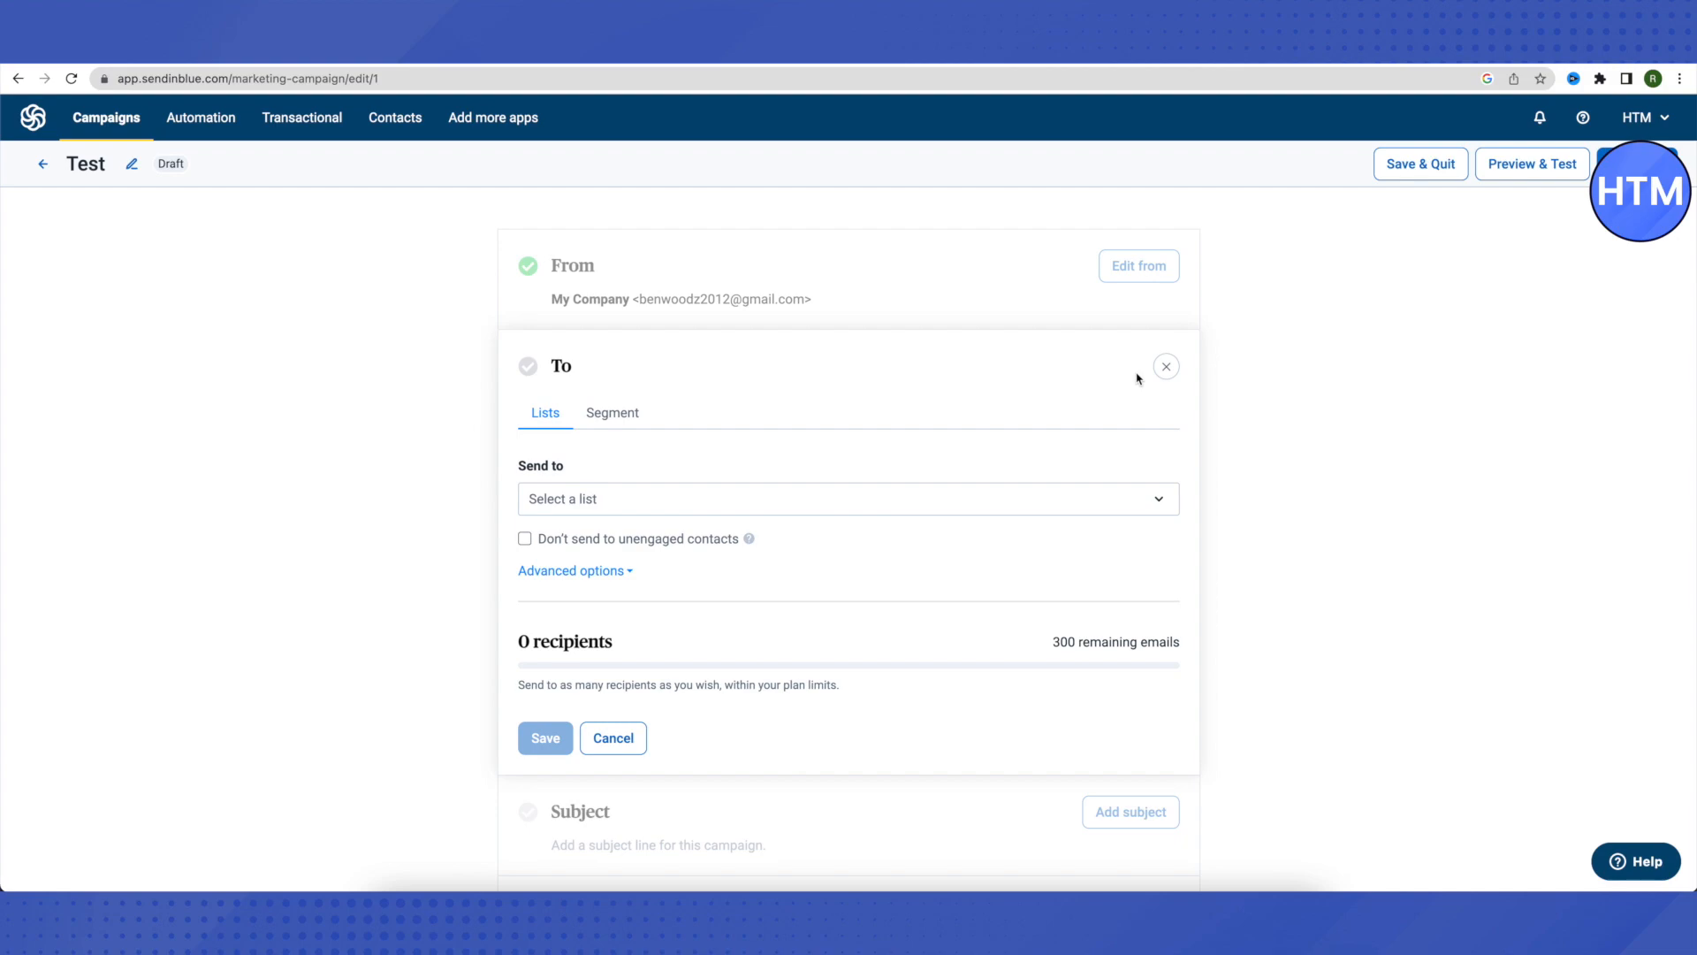
pyautogui.click(873, 497)
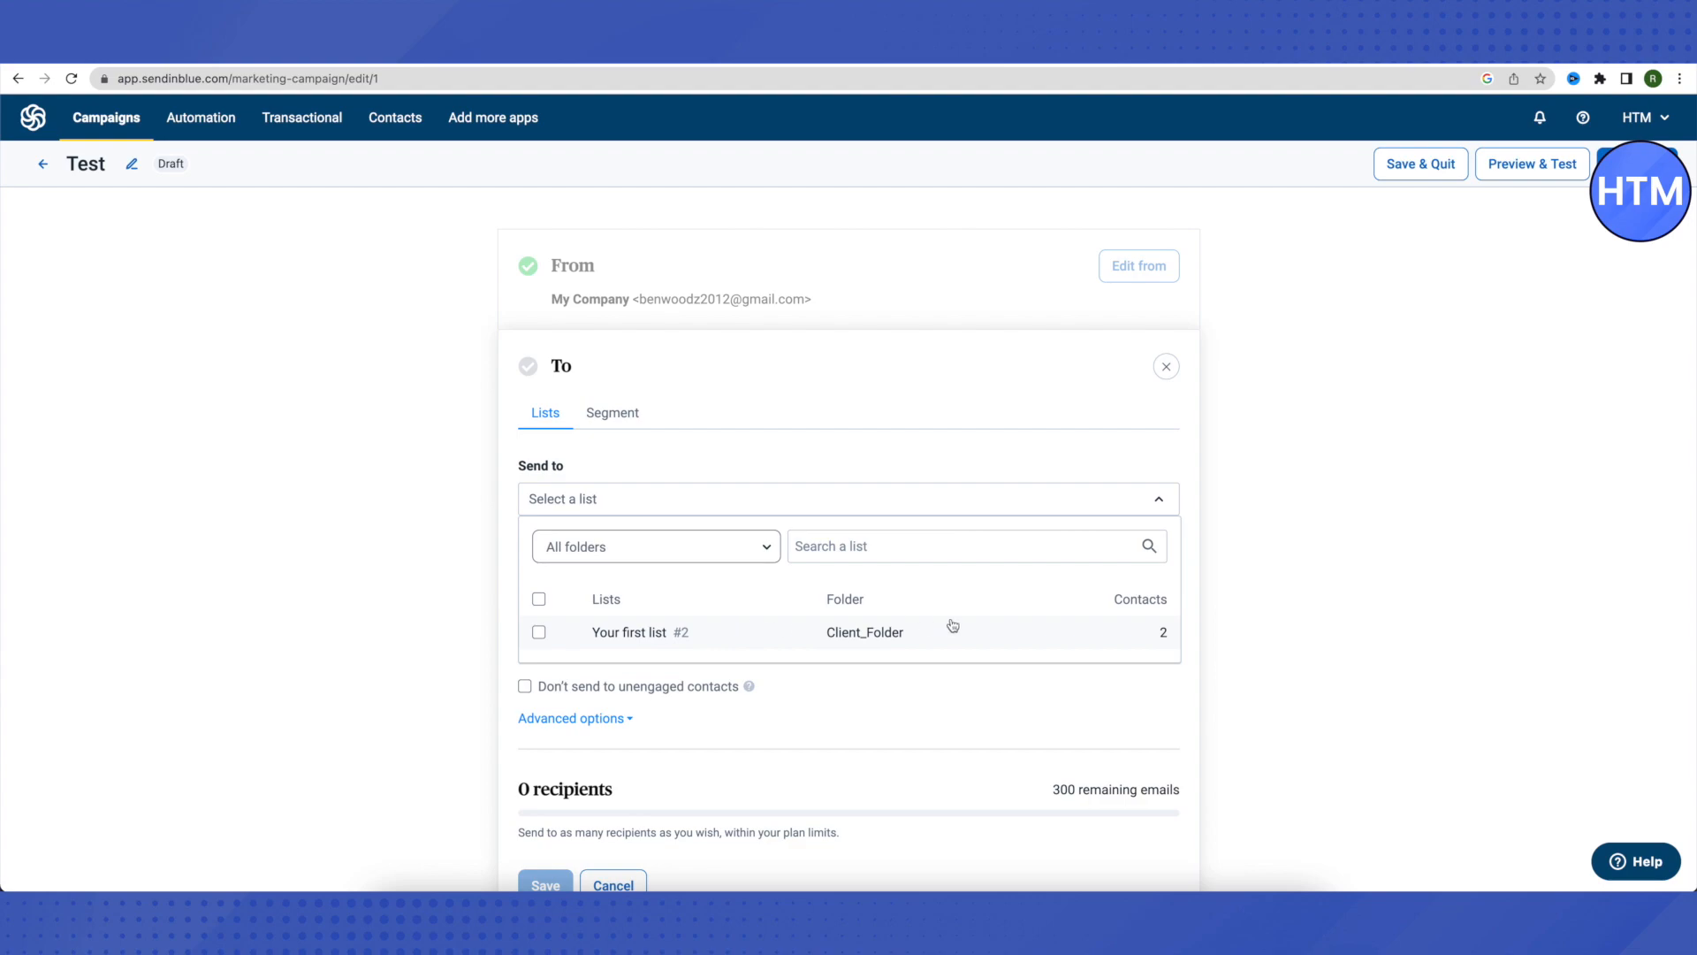
pyautogui.click(540, 633)
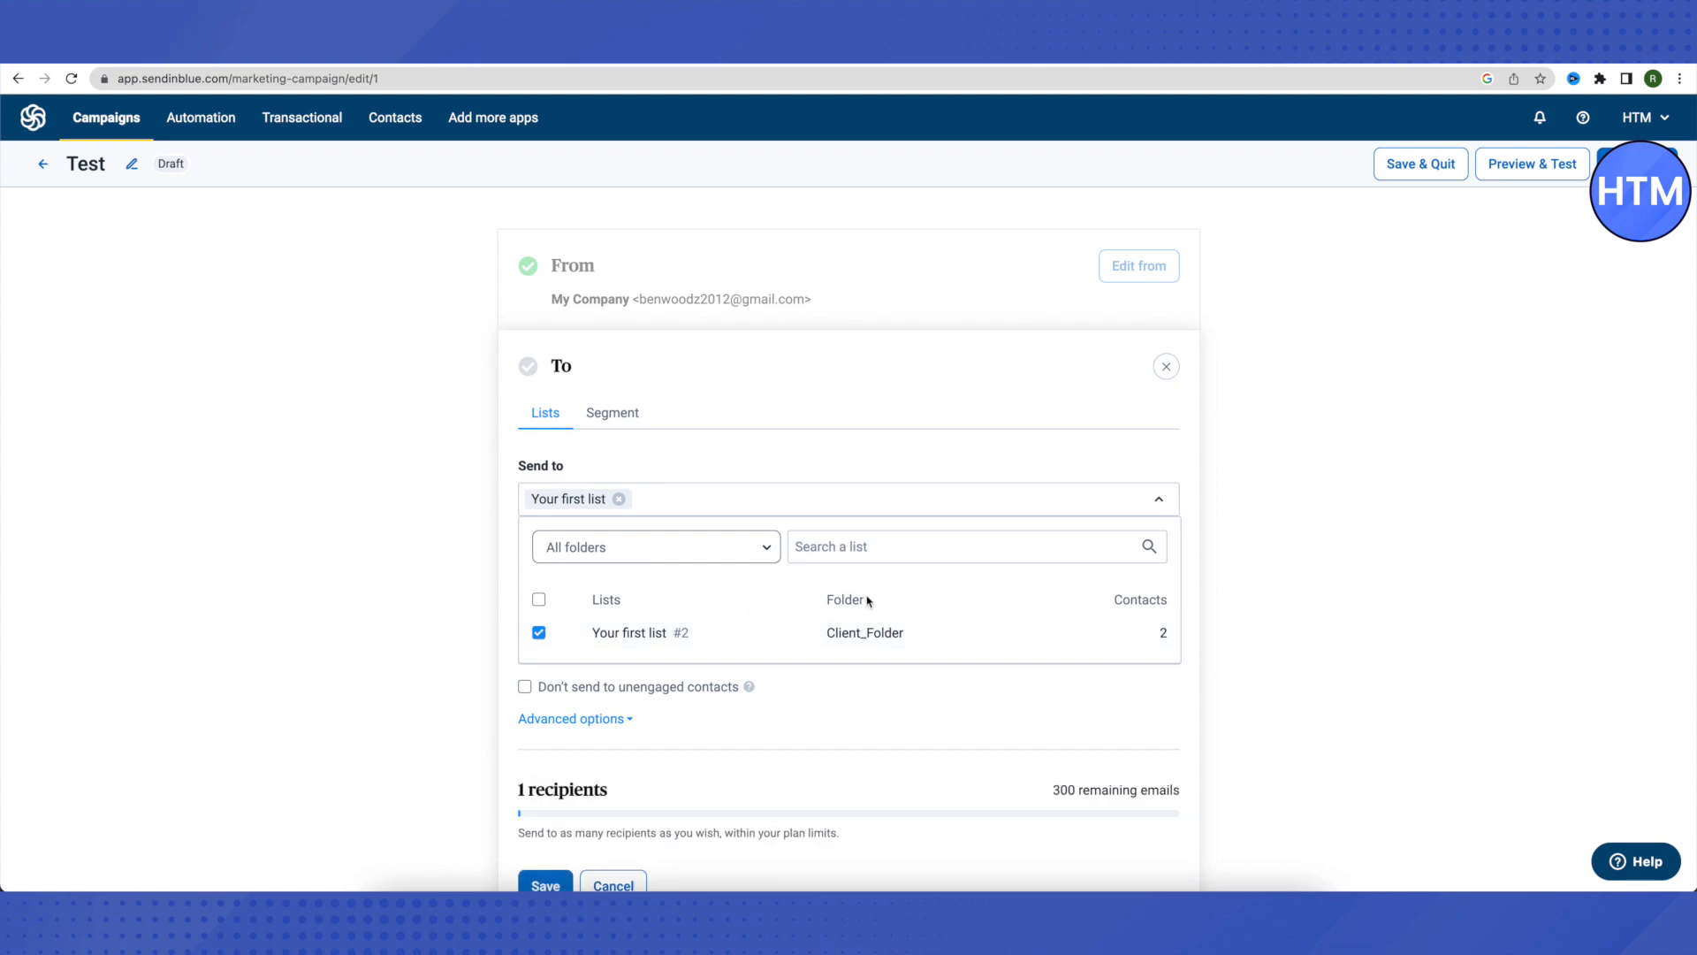
pyautogui.scroll(-1, 785, 650)
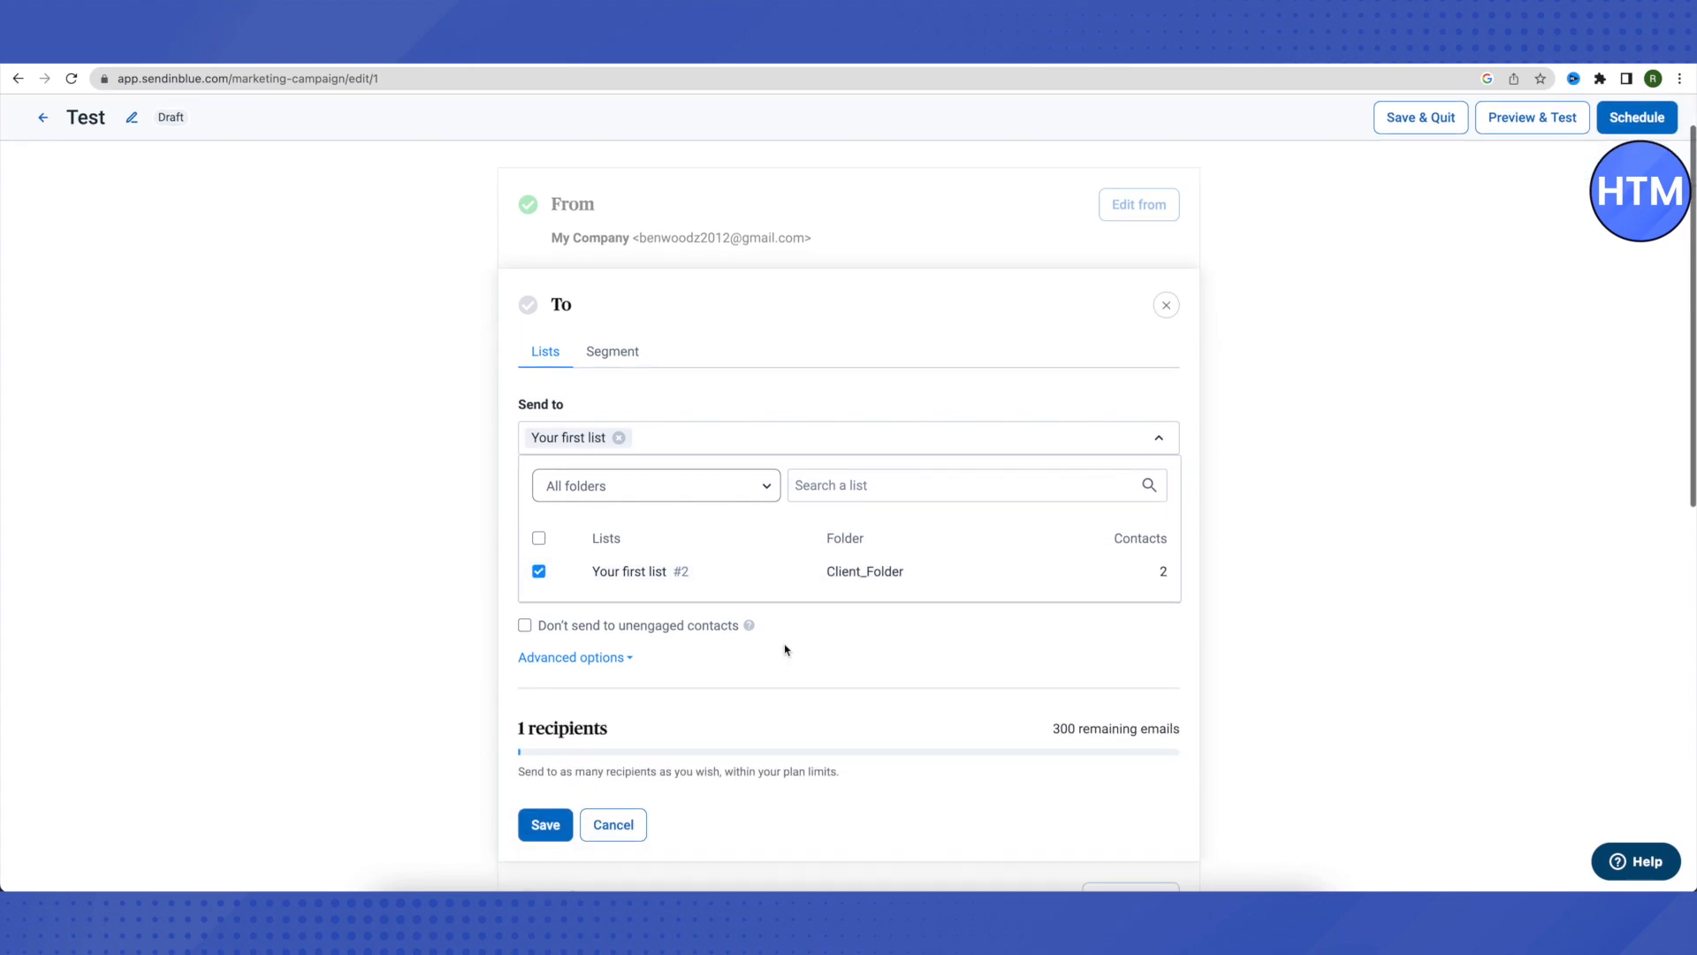
pyautogui.click(541, 815)
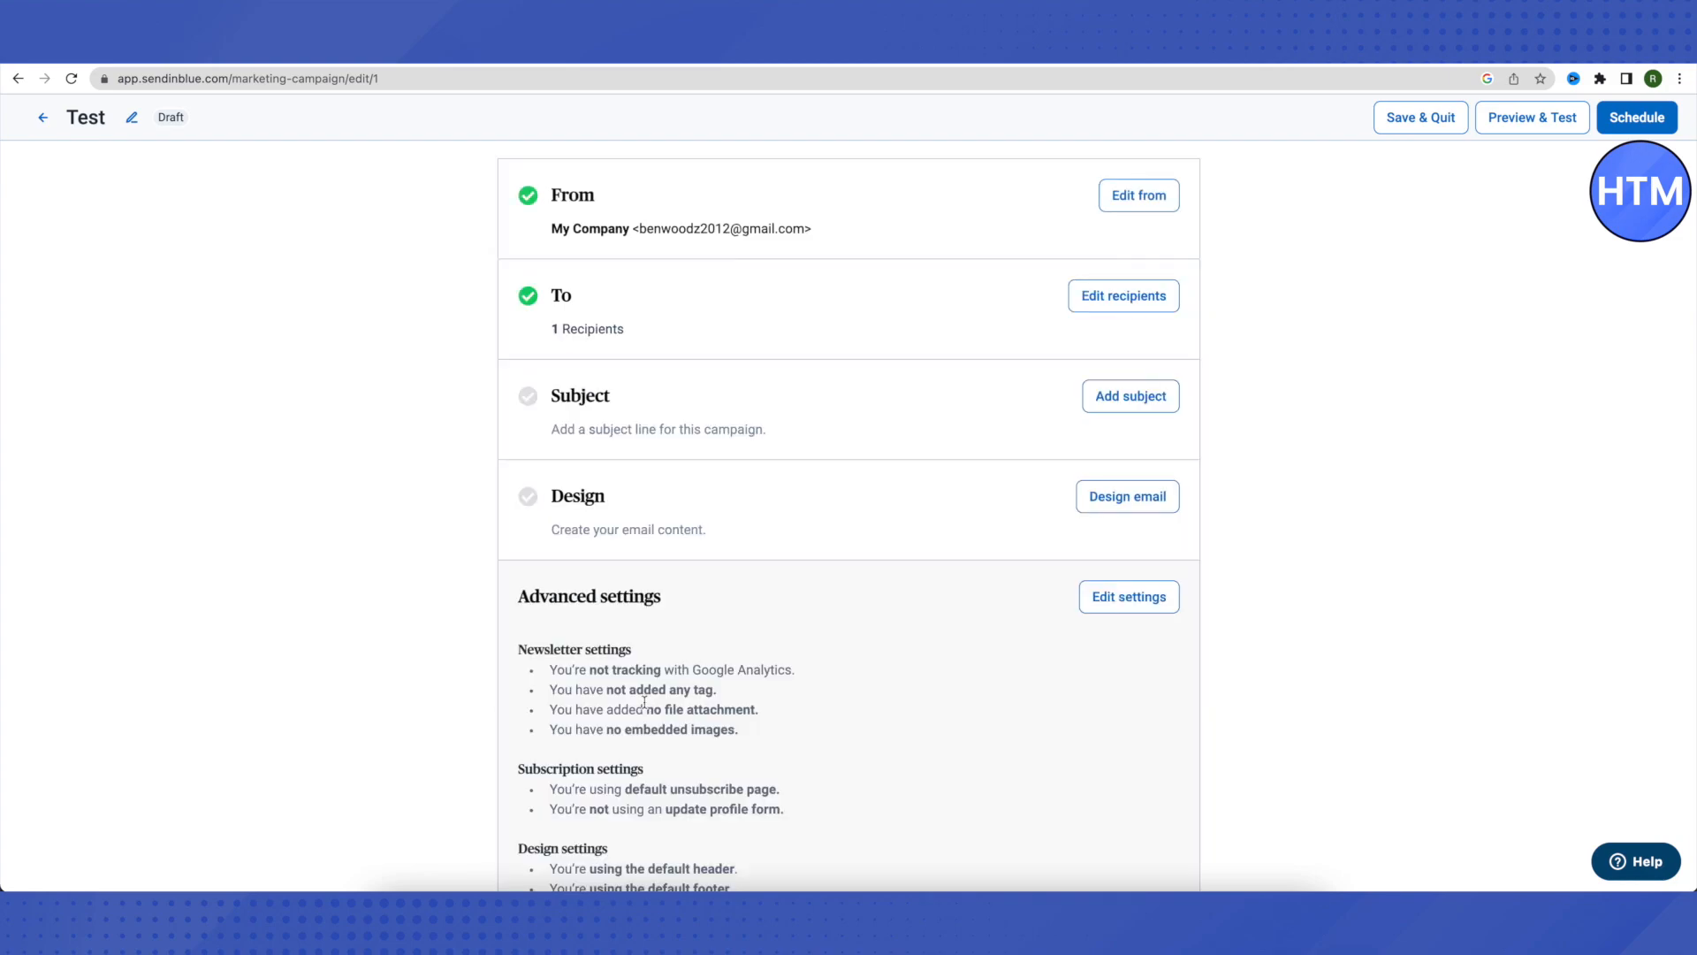
pyautogui.scroll(1, 716, 584)
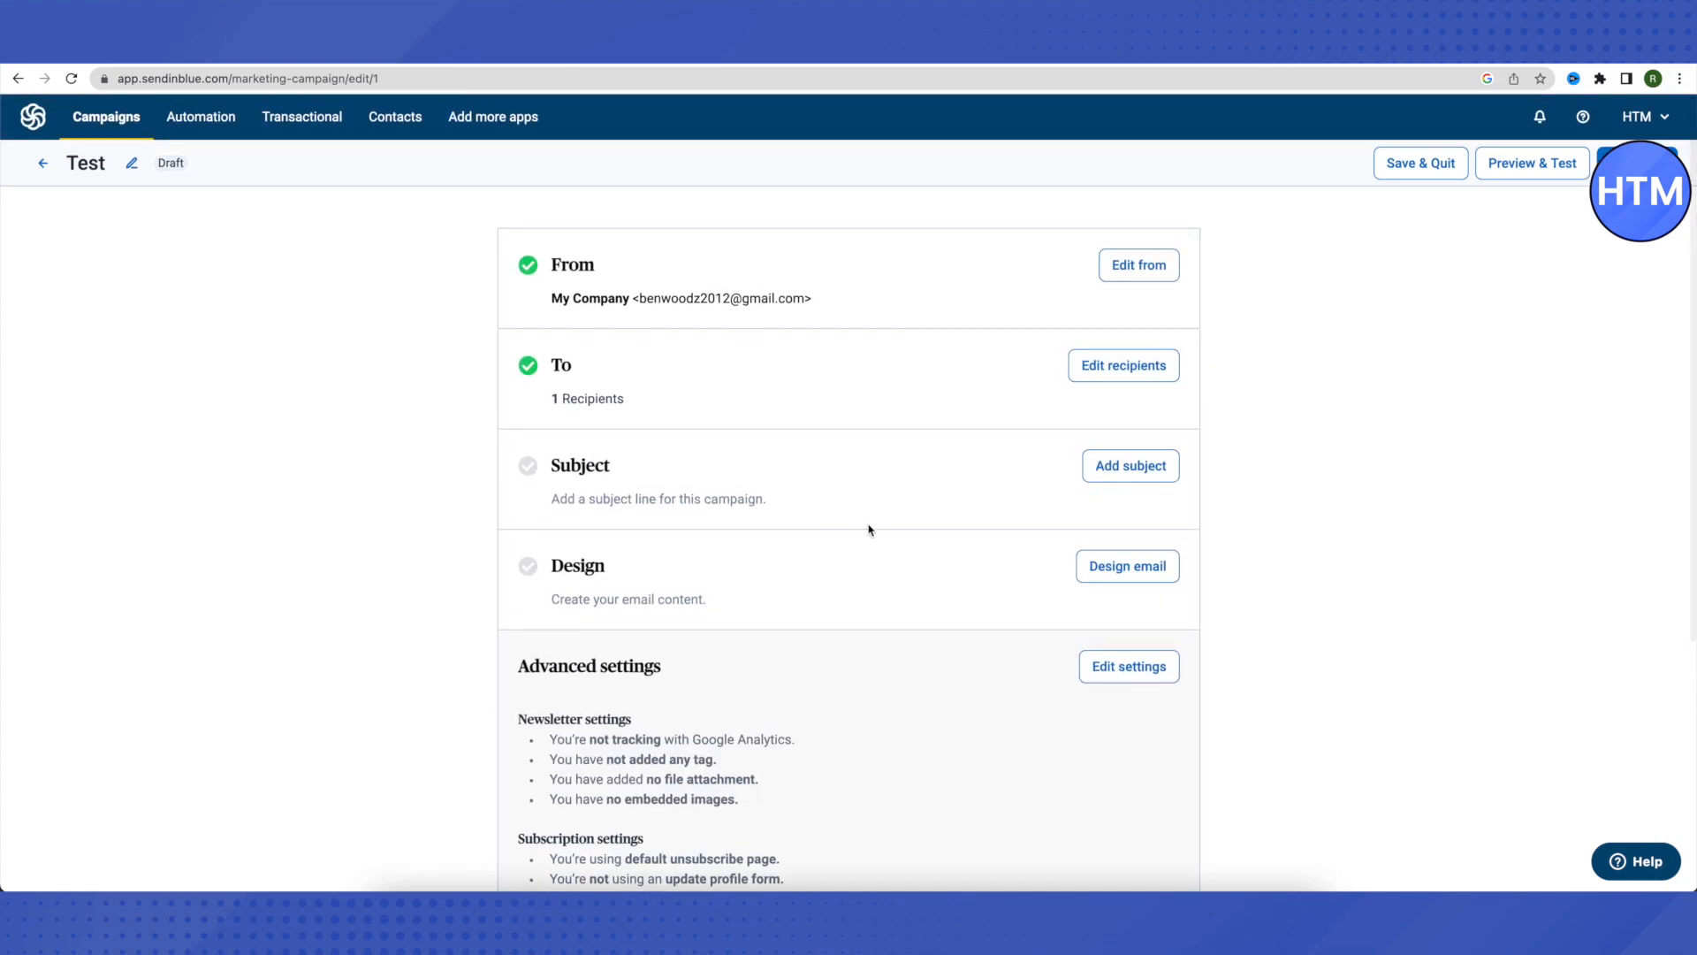
# Step: Enter 'NEW PRODUCT LAUNCH SALE' as the subject line and save it
pyautogui.click(1104, 473)
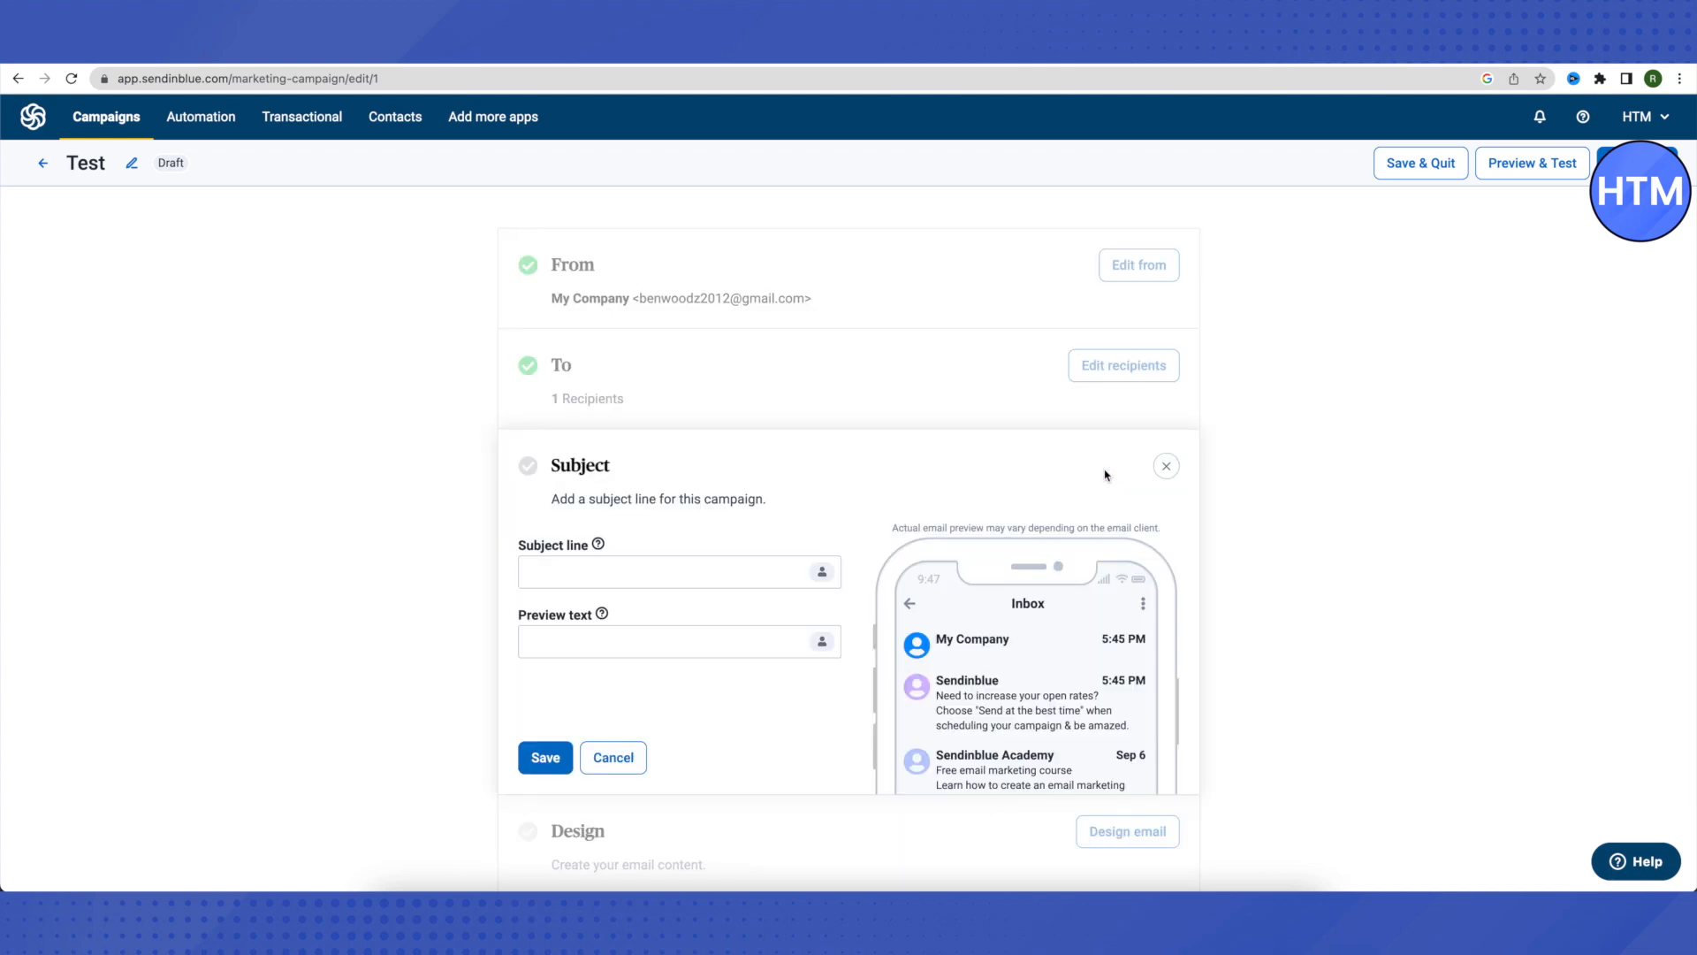
pyautogui.scroll(-1, 748, 521)
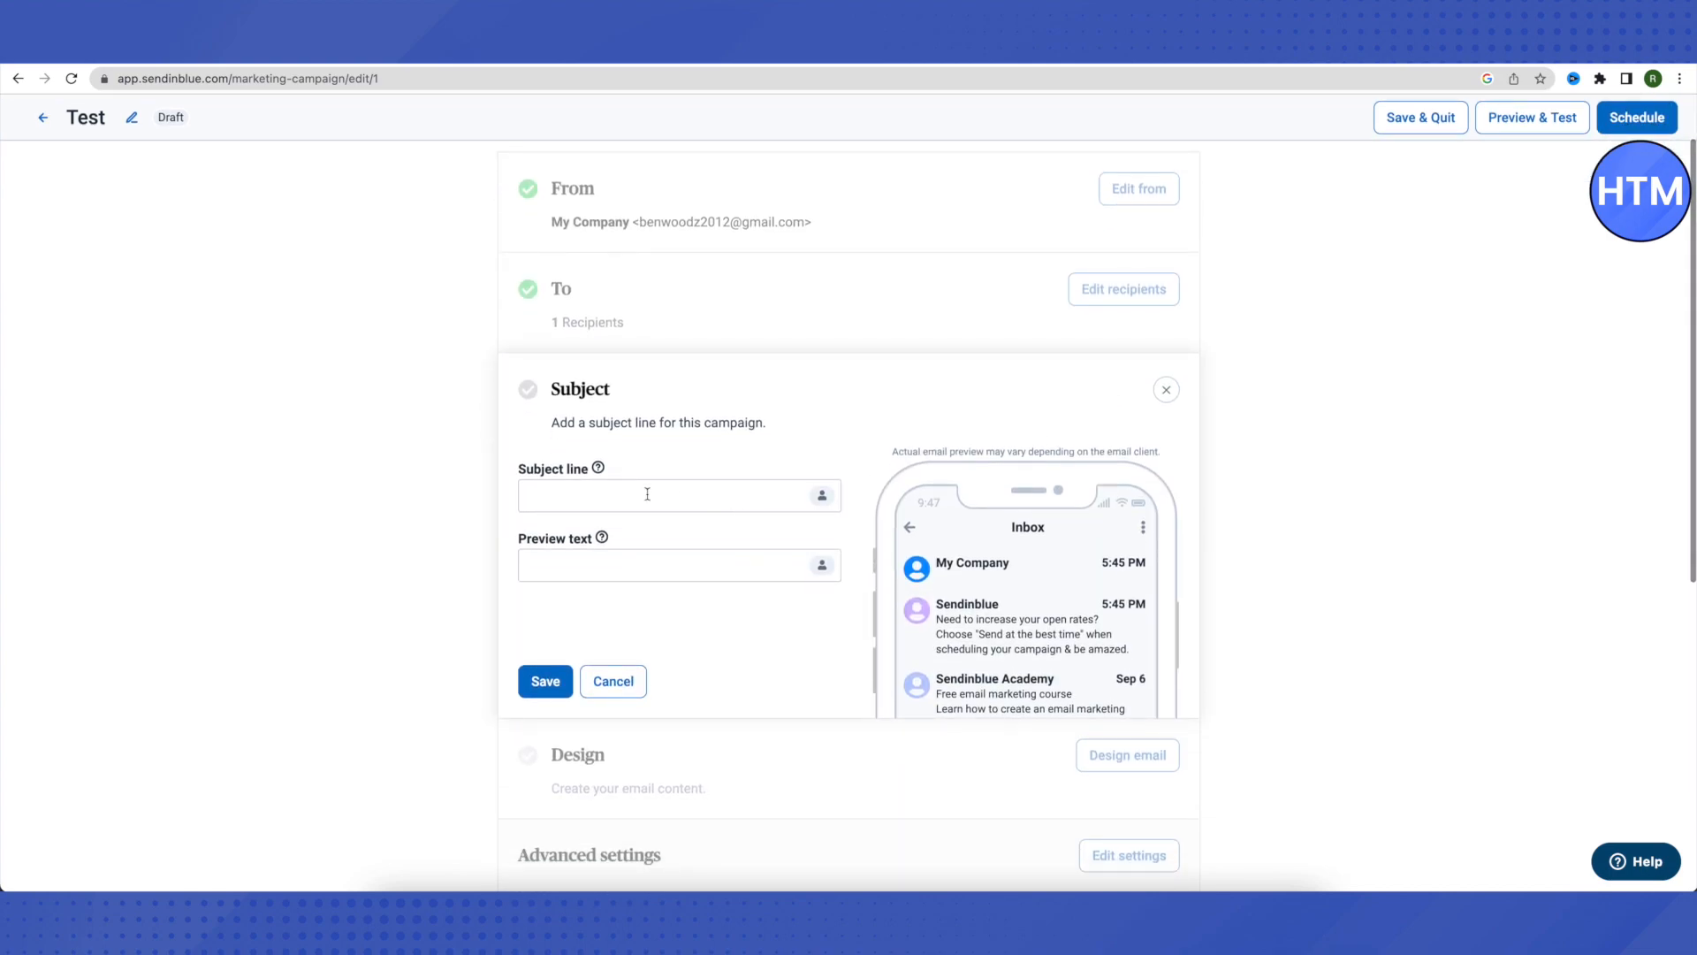
pyautogui.click(592, 488)
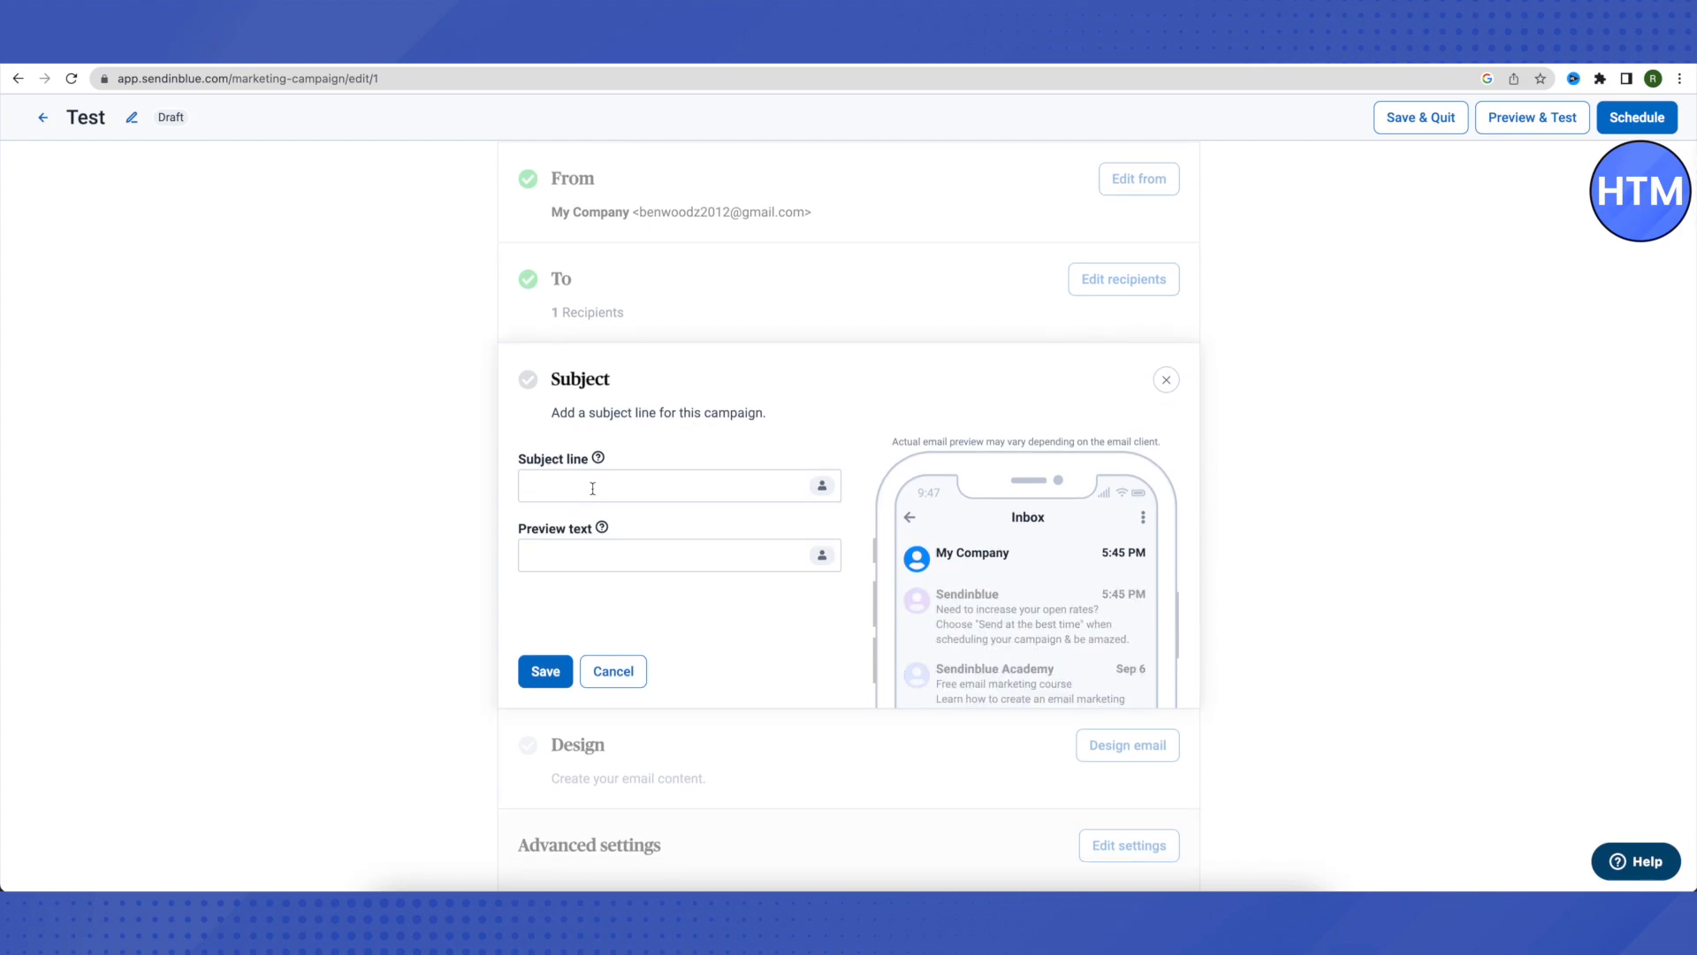
pyautogui.write('NEW PRODUCT')
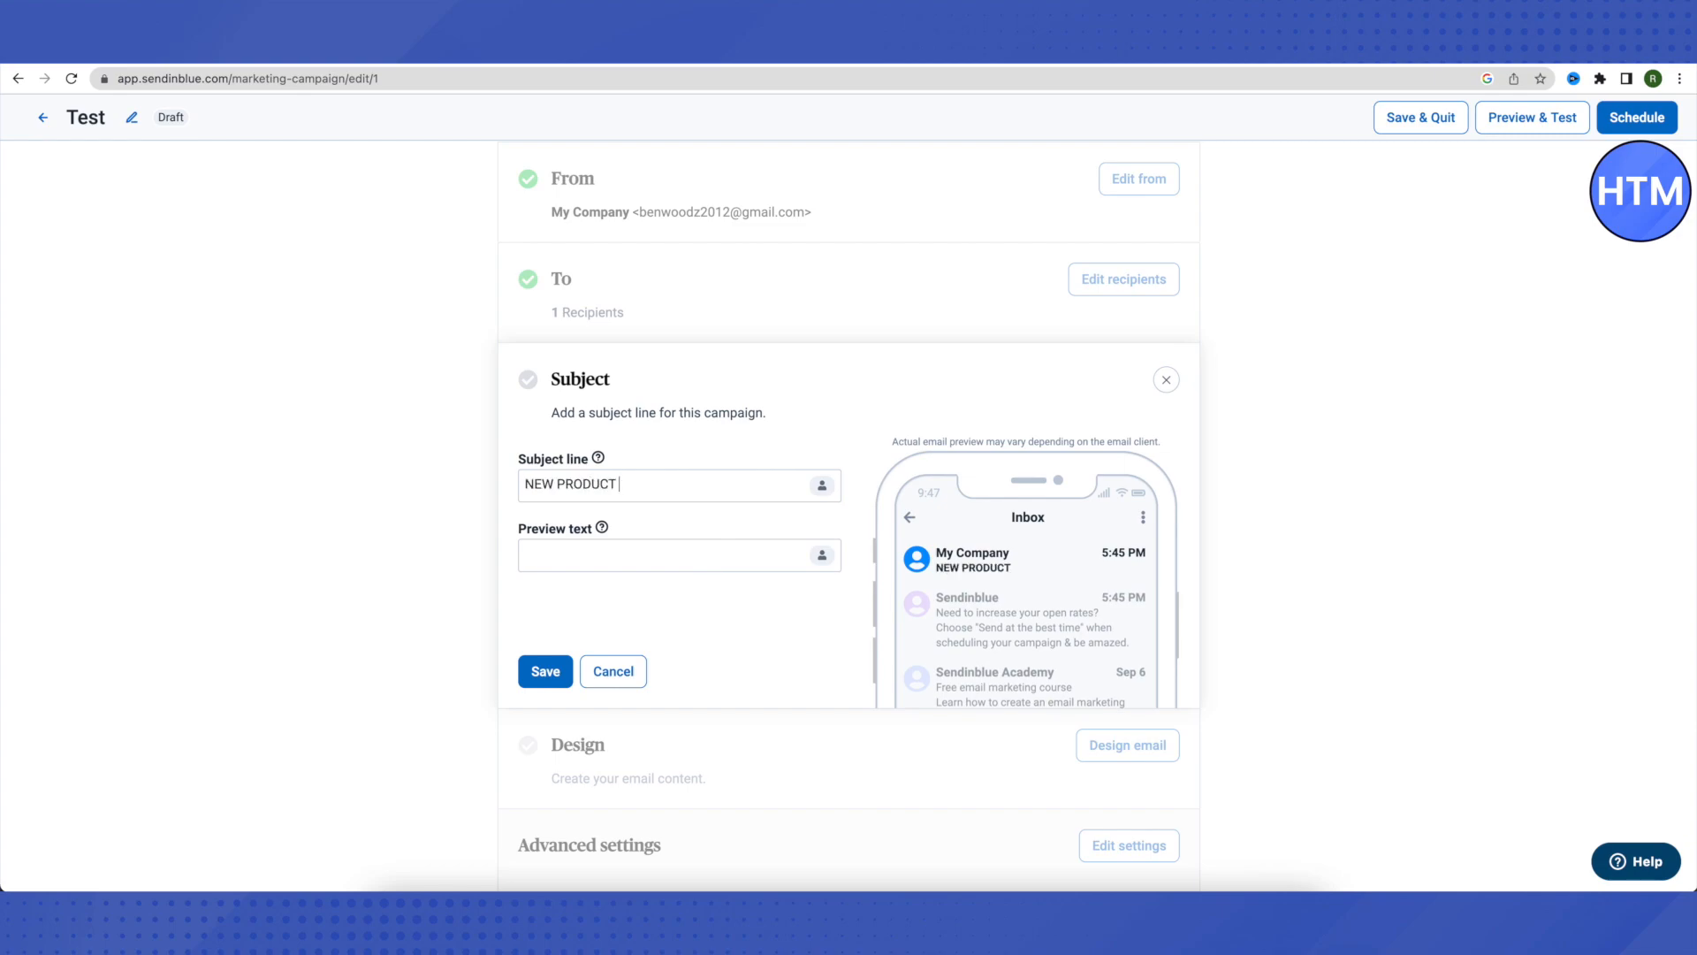
pyautogui.write(' LAUNCH SALE')
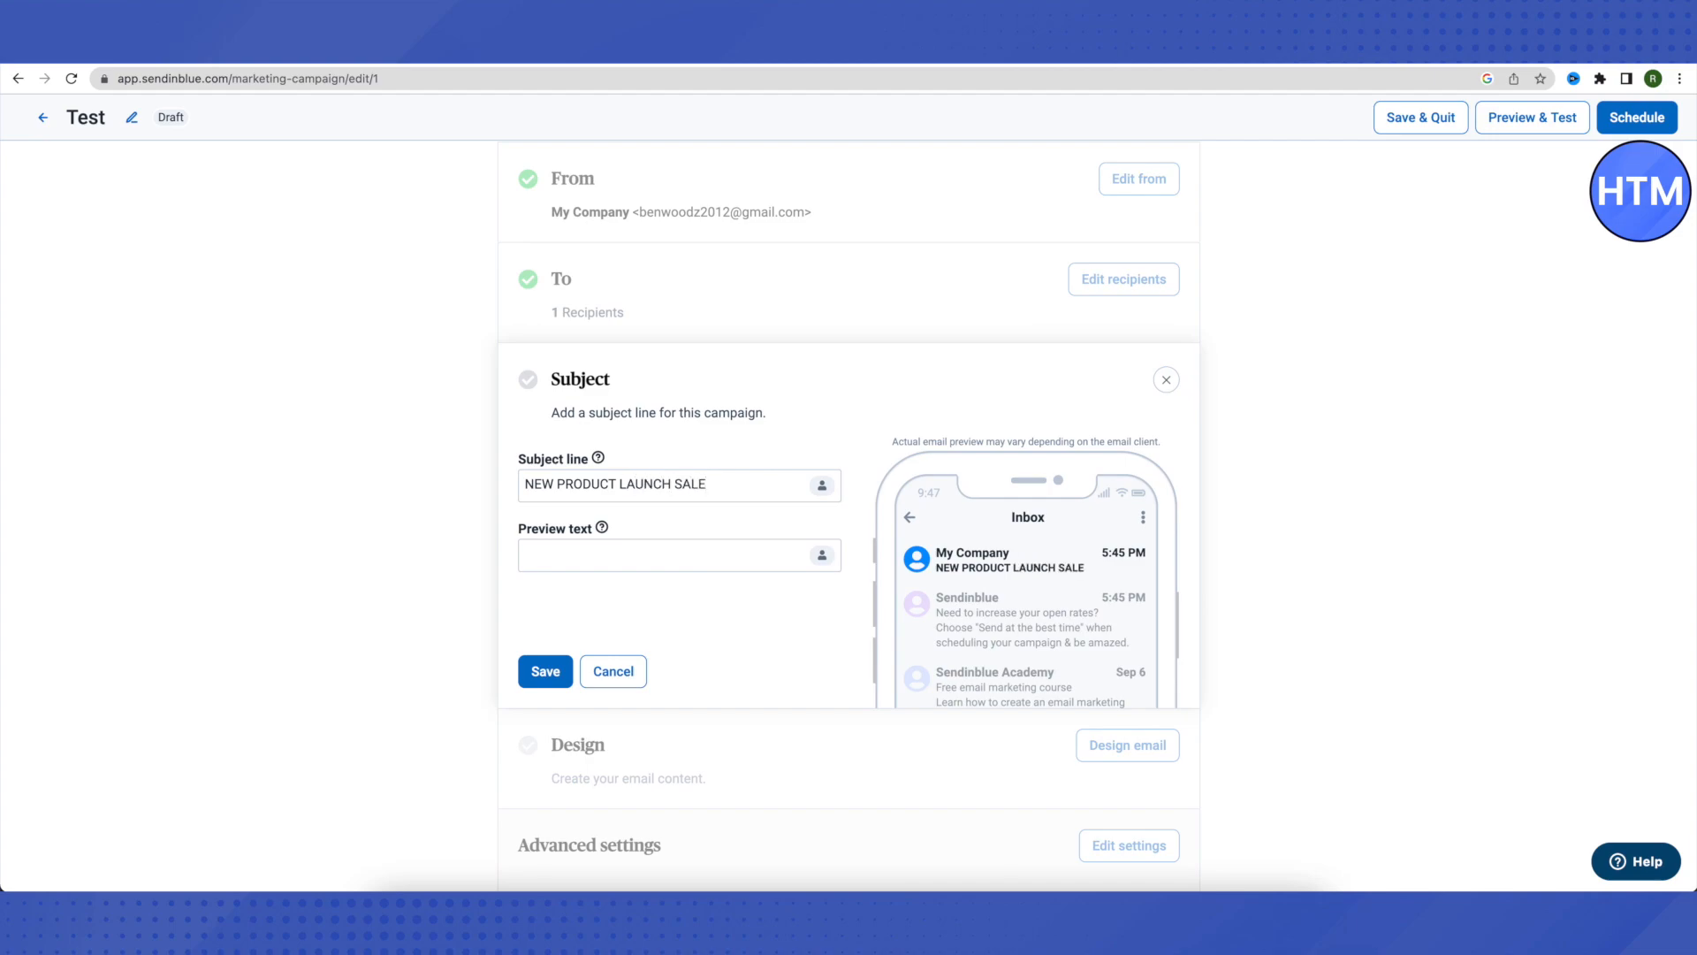
pyautogui.click(547, 674)
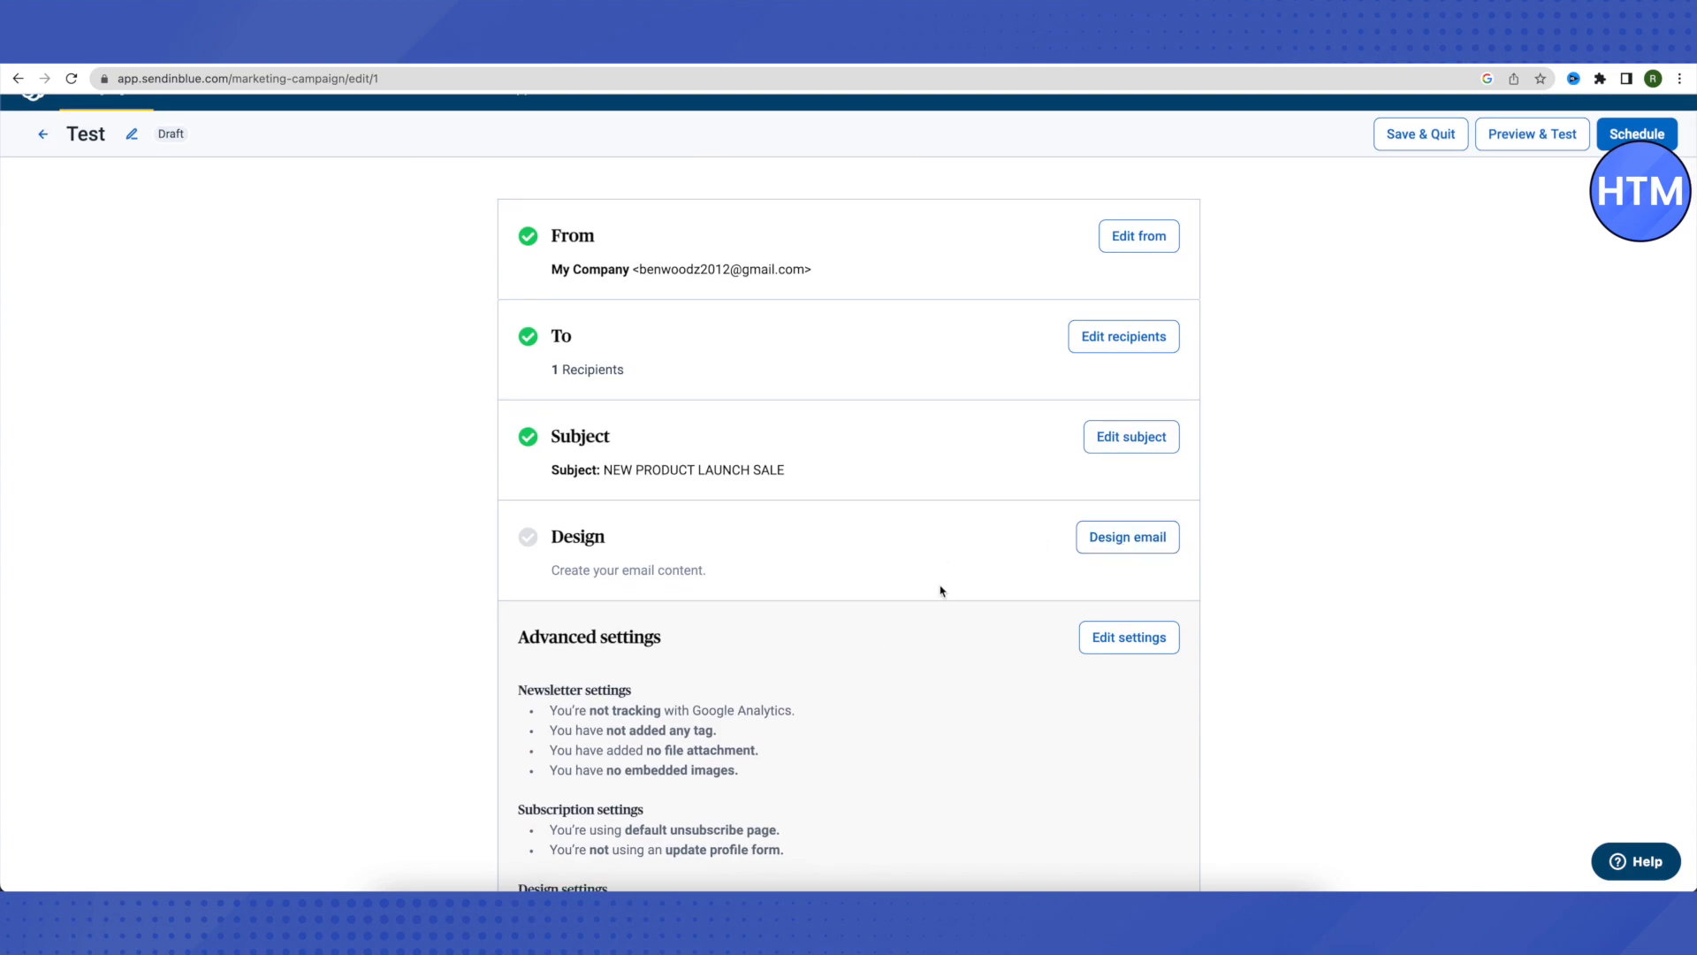
# Step: Browse the Layouts and use the 'Sell a product' template for the email design
pyautogui.scroll(-1, 1351, 640)
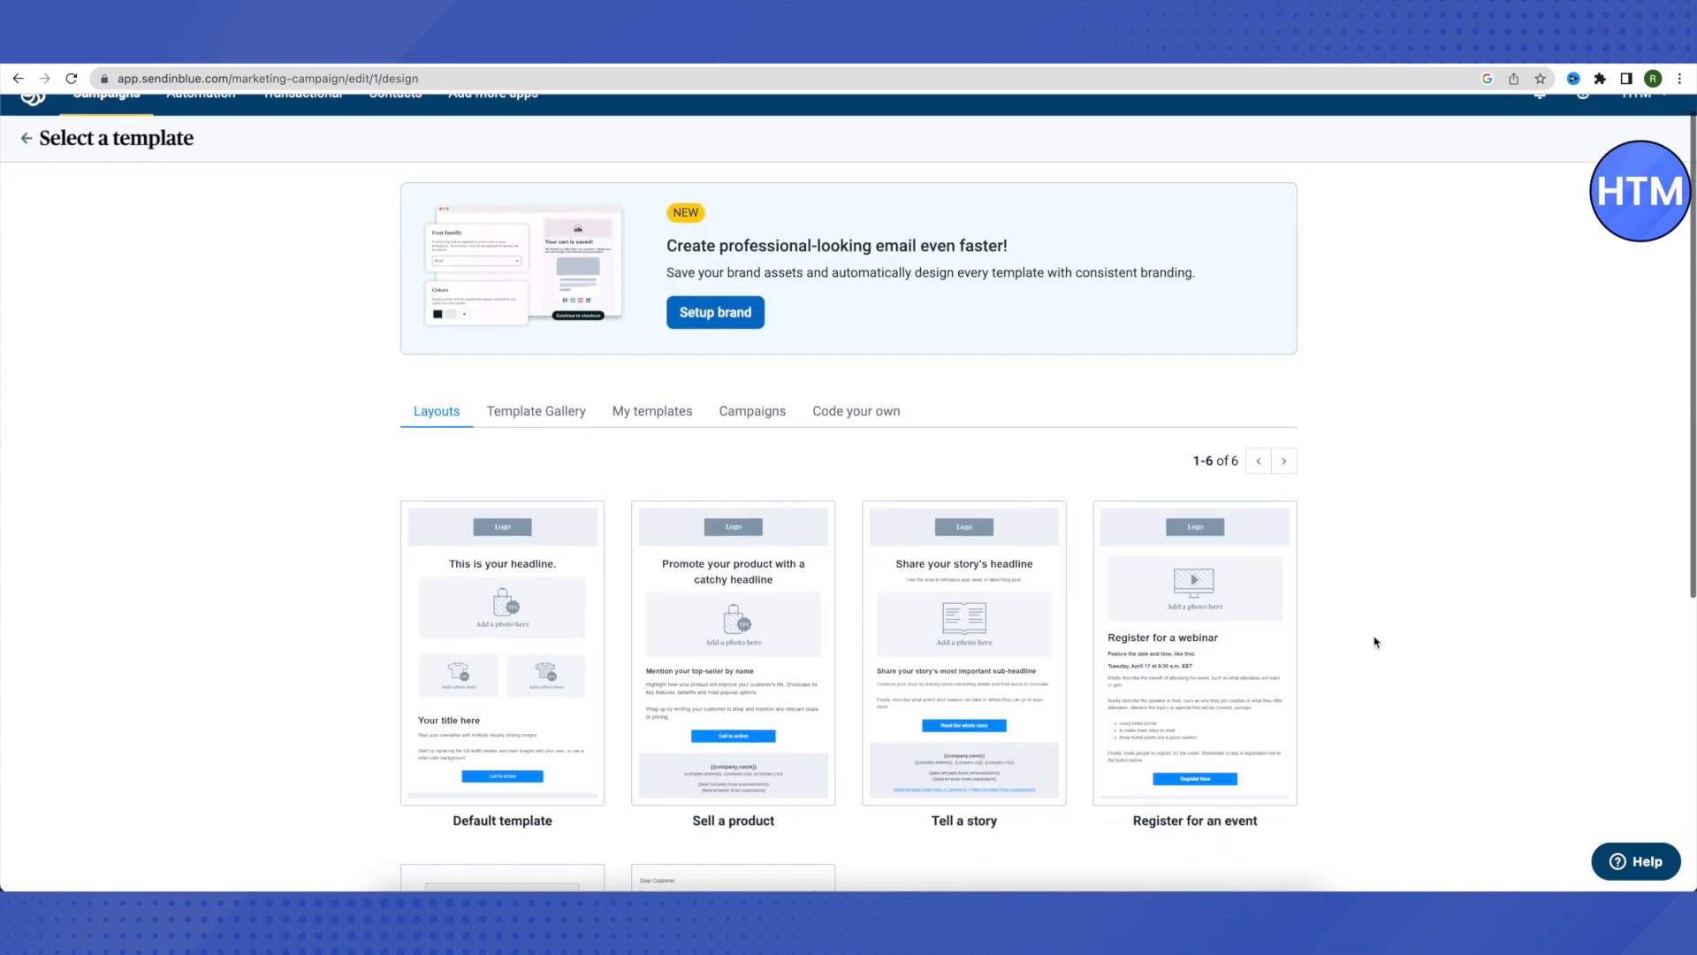
pyautogui.scroll(-5, 1386, 623)
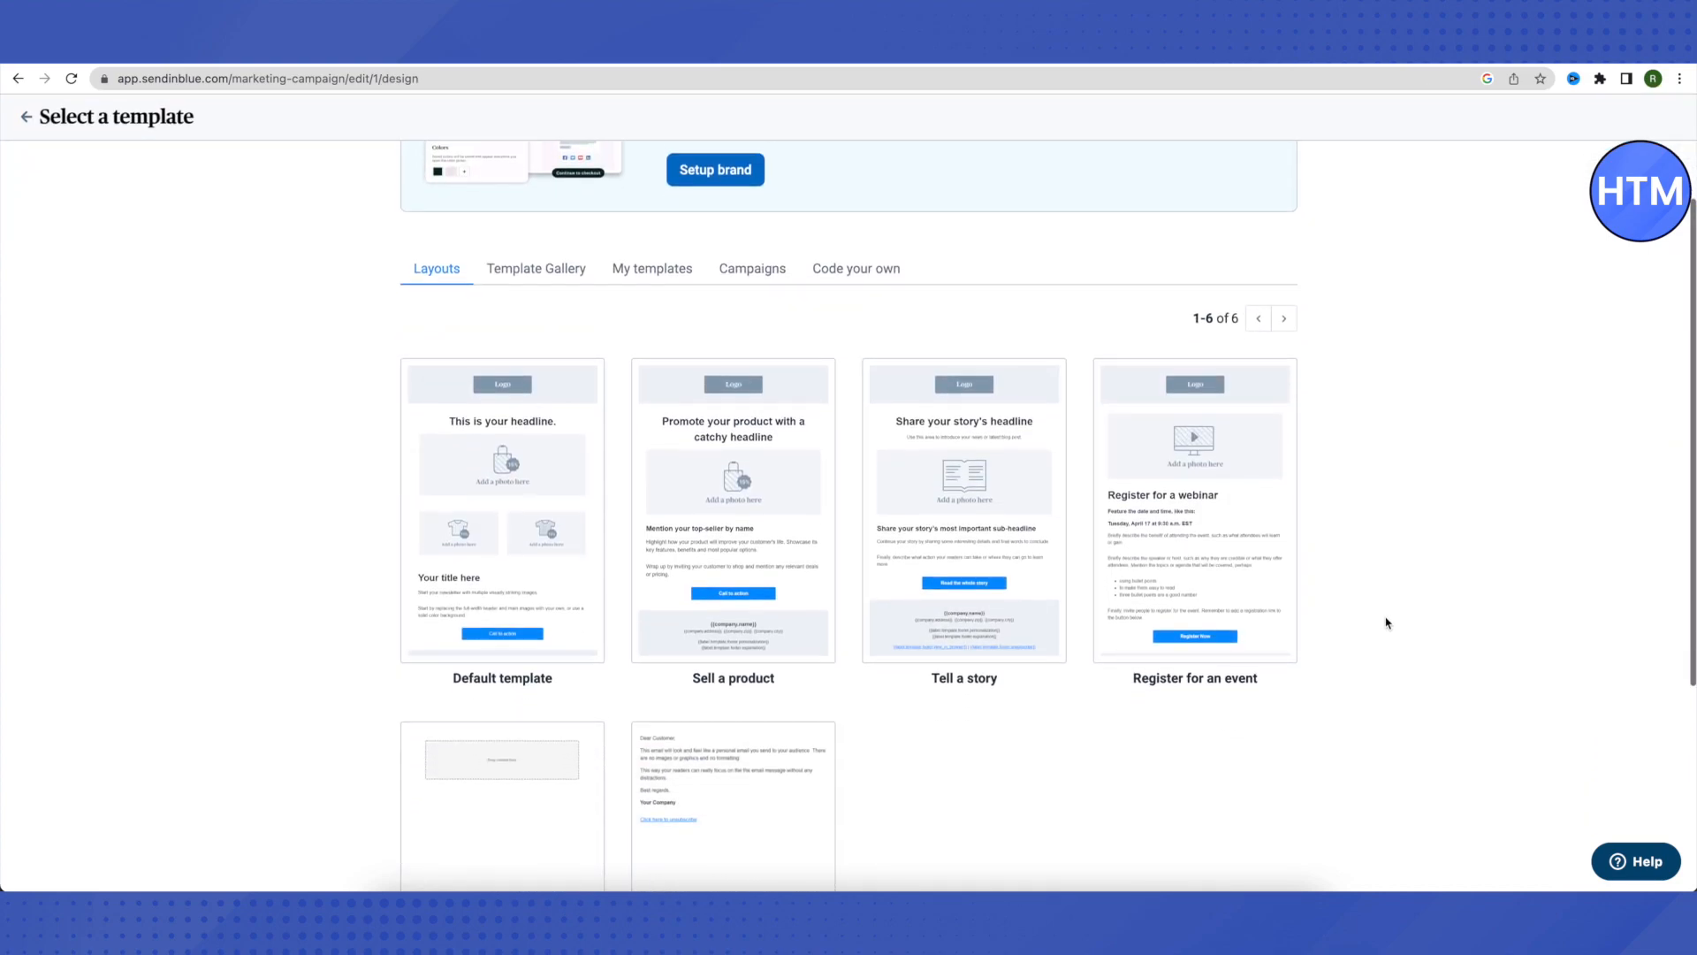
pyautogui.scroll(5, 1386, 623)
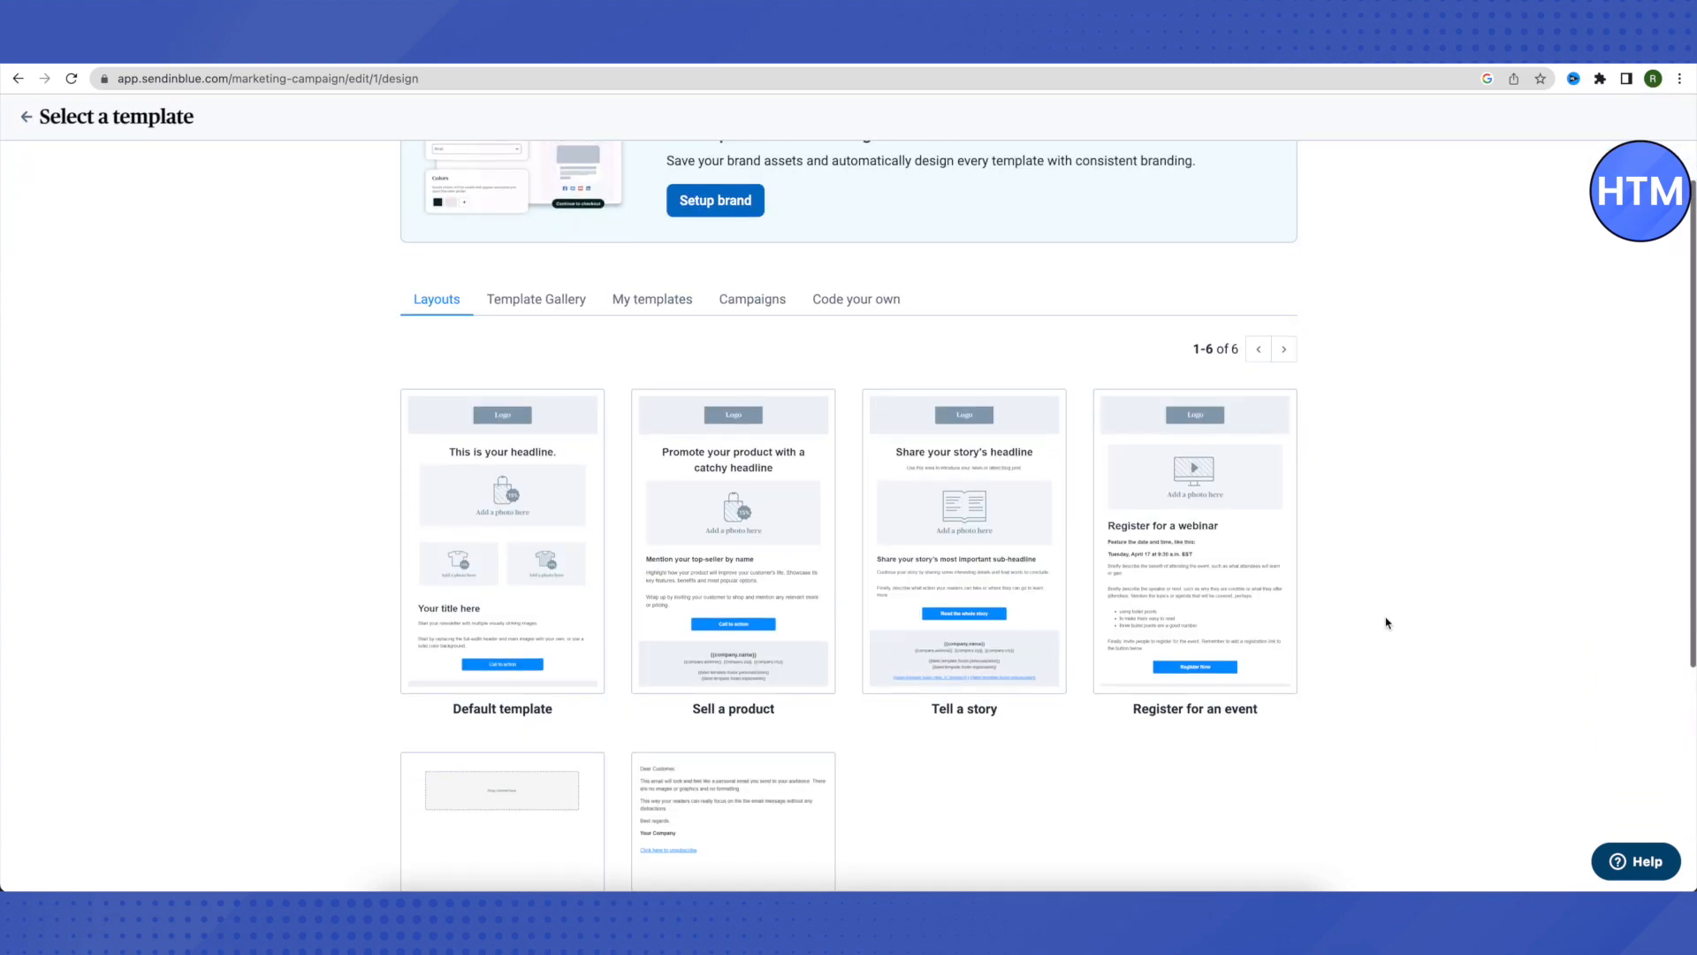
pyautogui.scroll(-2, 1386, 624)
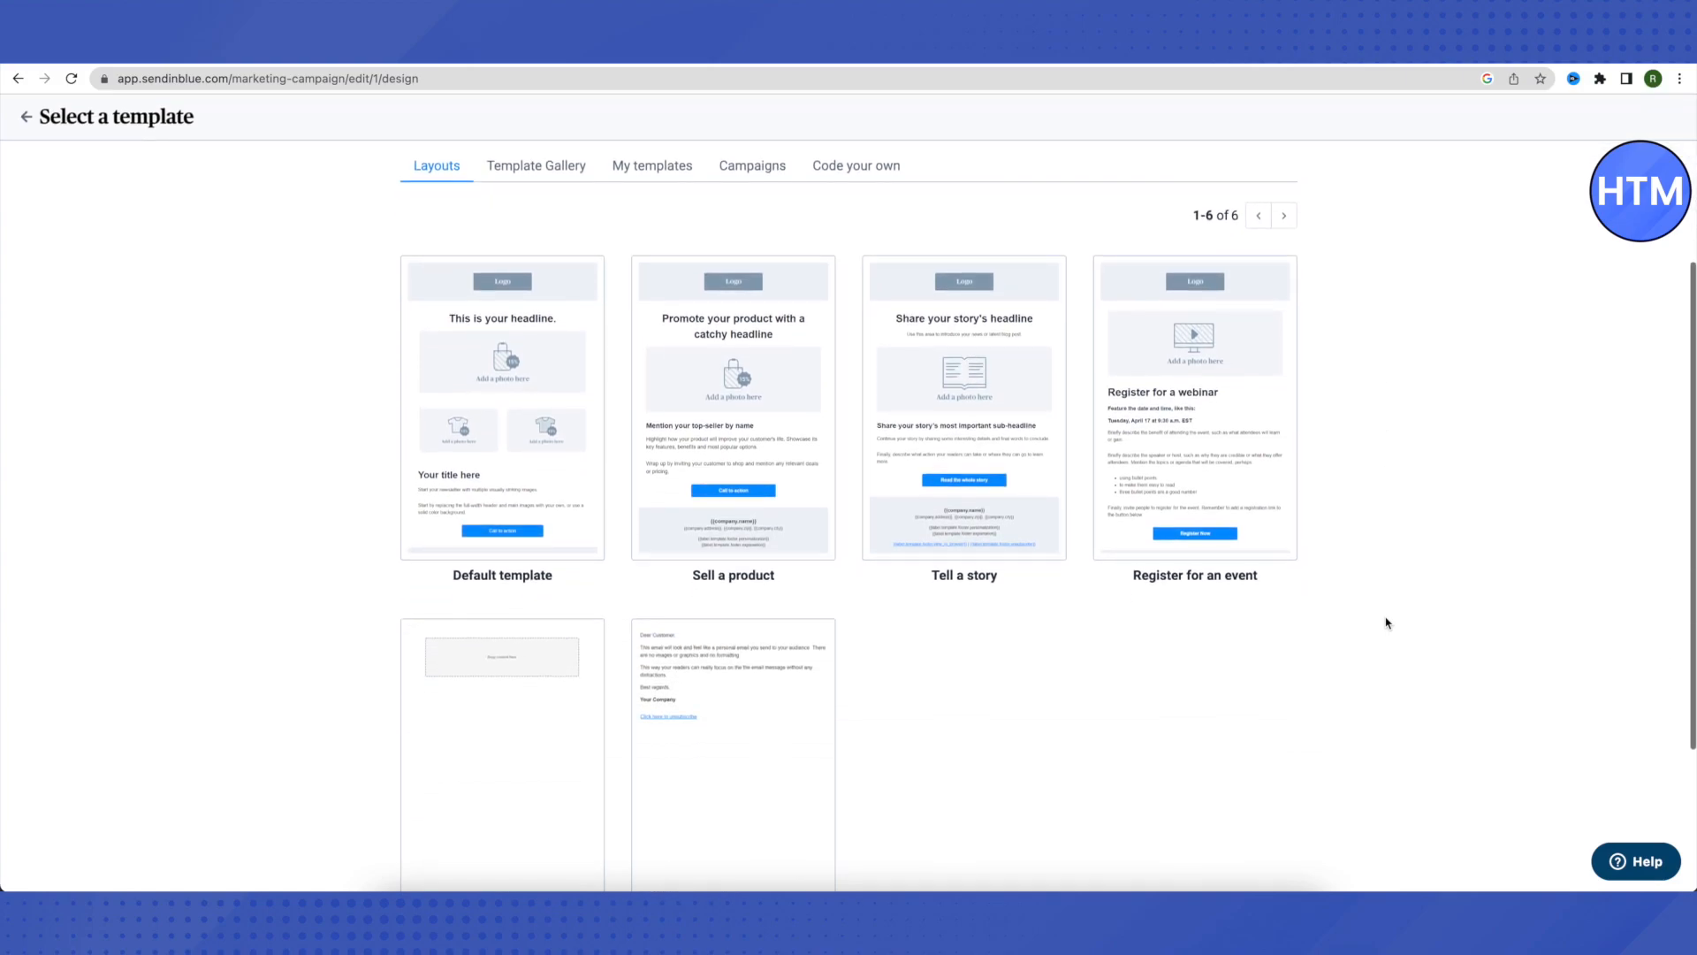
pyautogui.scroll(1, 1386, 623)
pyautogui.scroll(-1, 1386, 623)
pyautogui.scroll(-2, 1386, 624)
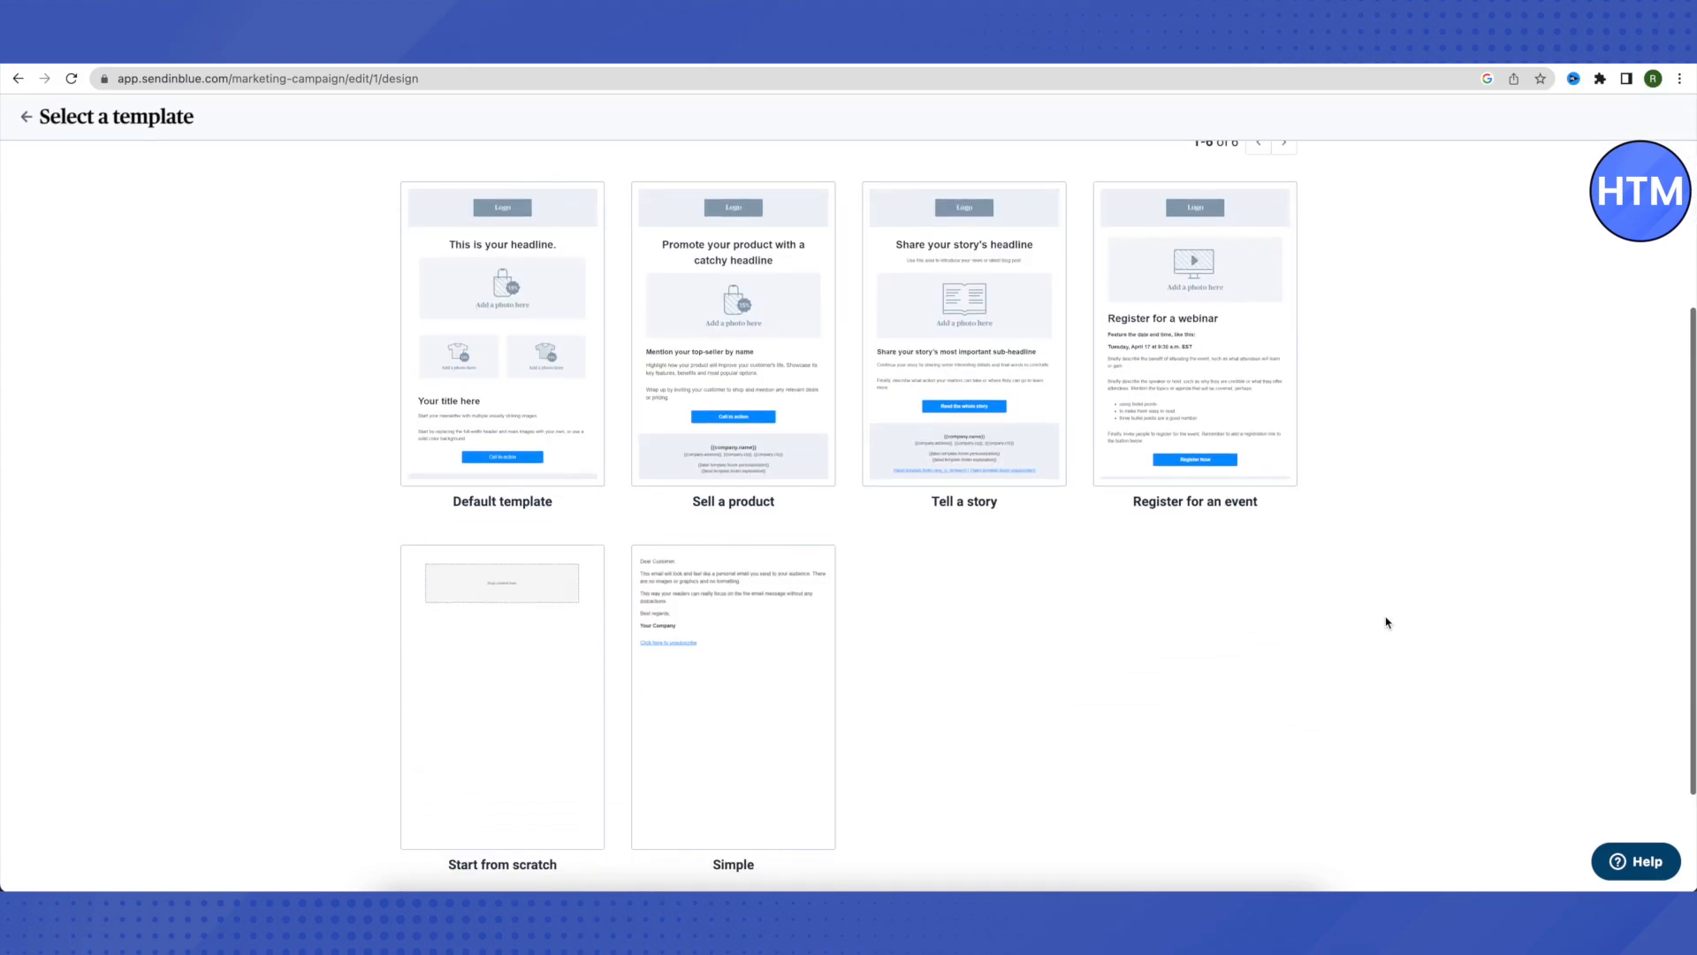
pyautogui.scroll(1, 1386, 623)
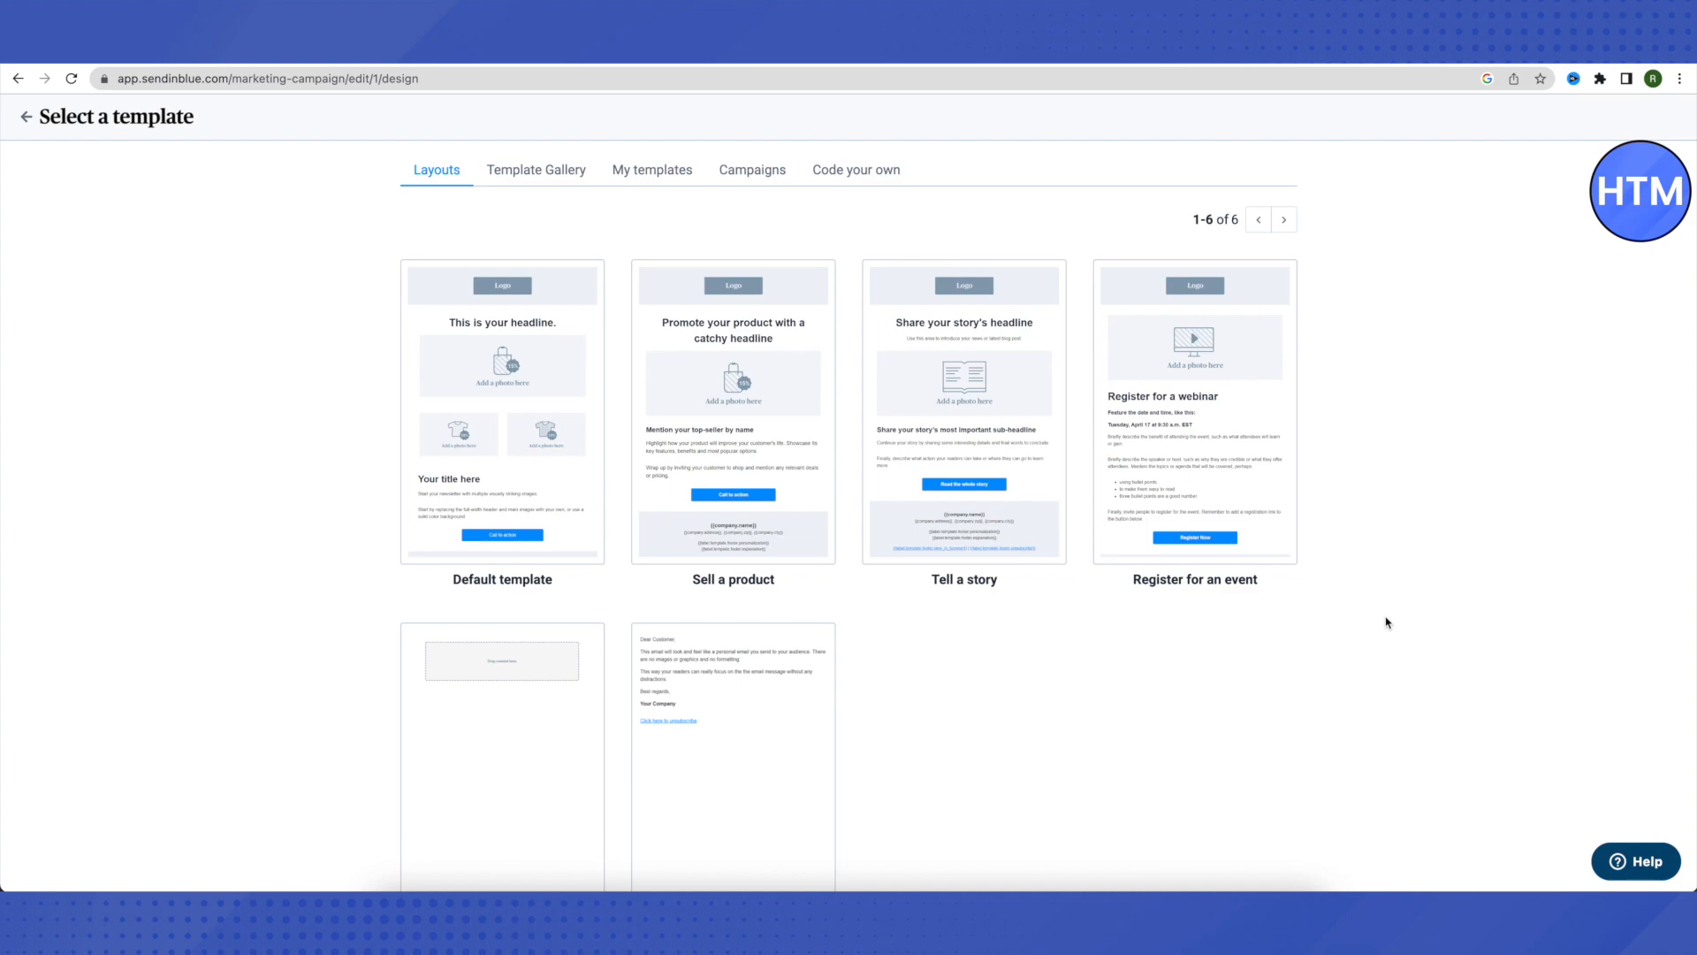
pyautogui.scroll(-2, 1386, 623)
pyautogui.moveTo(613, 632)
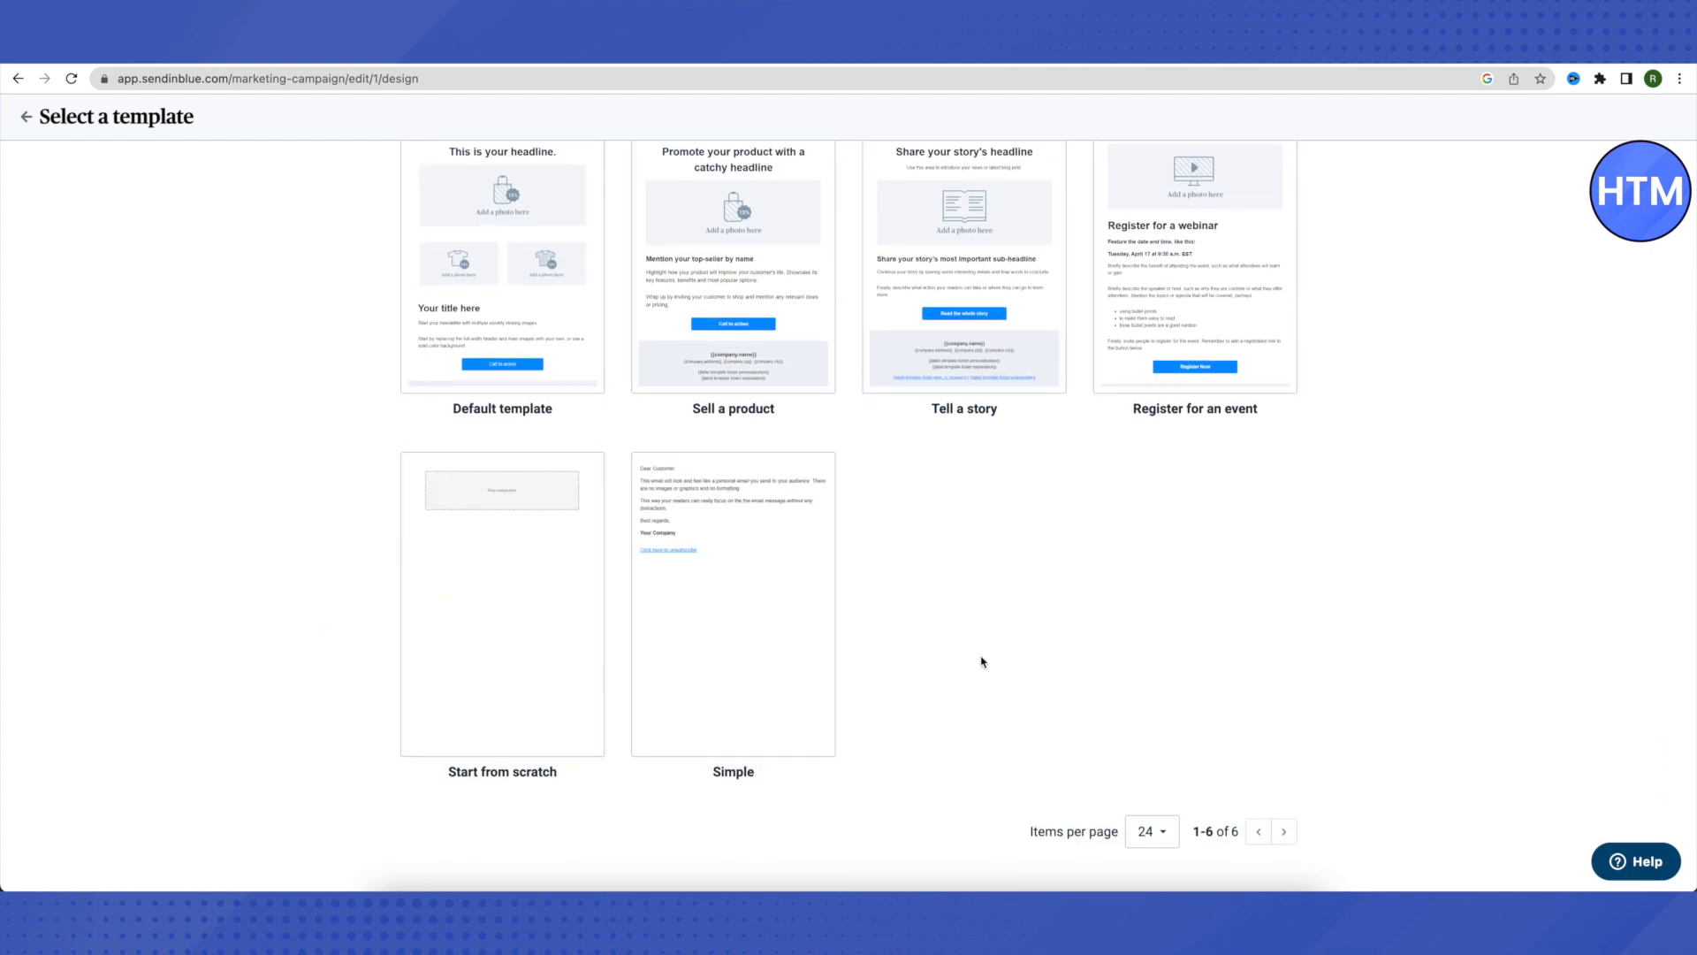
pyautogui.scroll(2, 1002, 661)
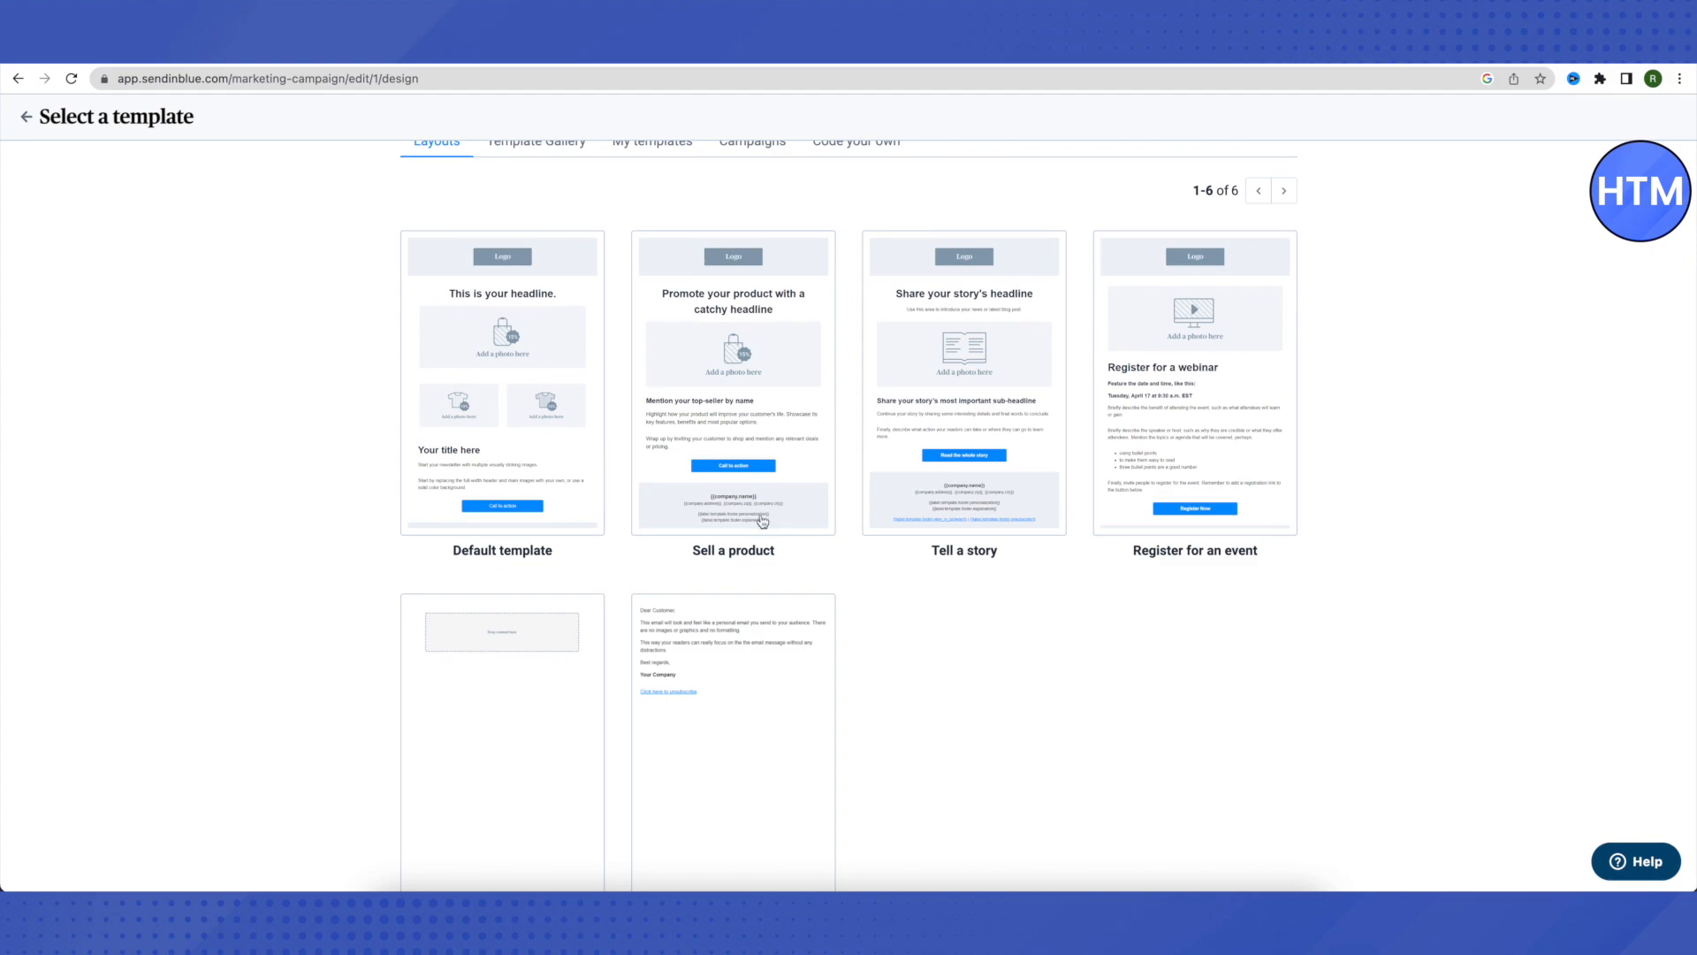
pyautogui.moveTo(738, 427)
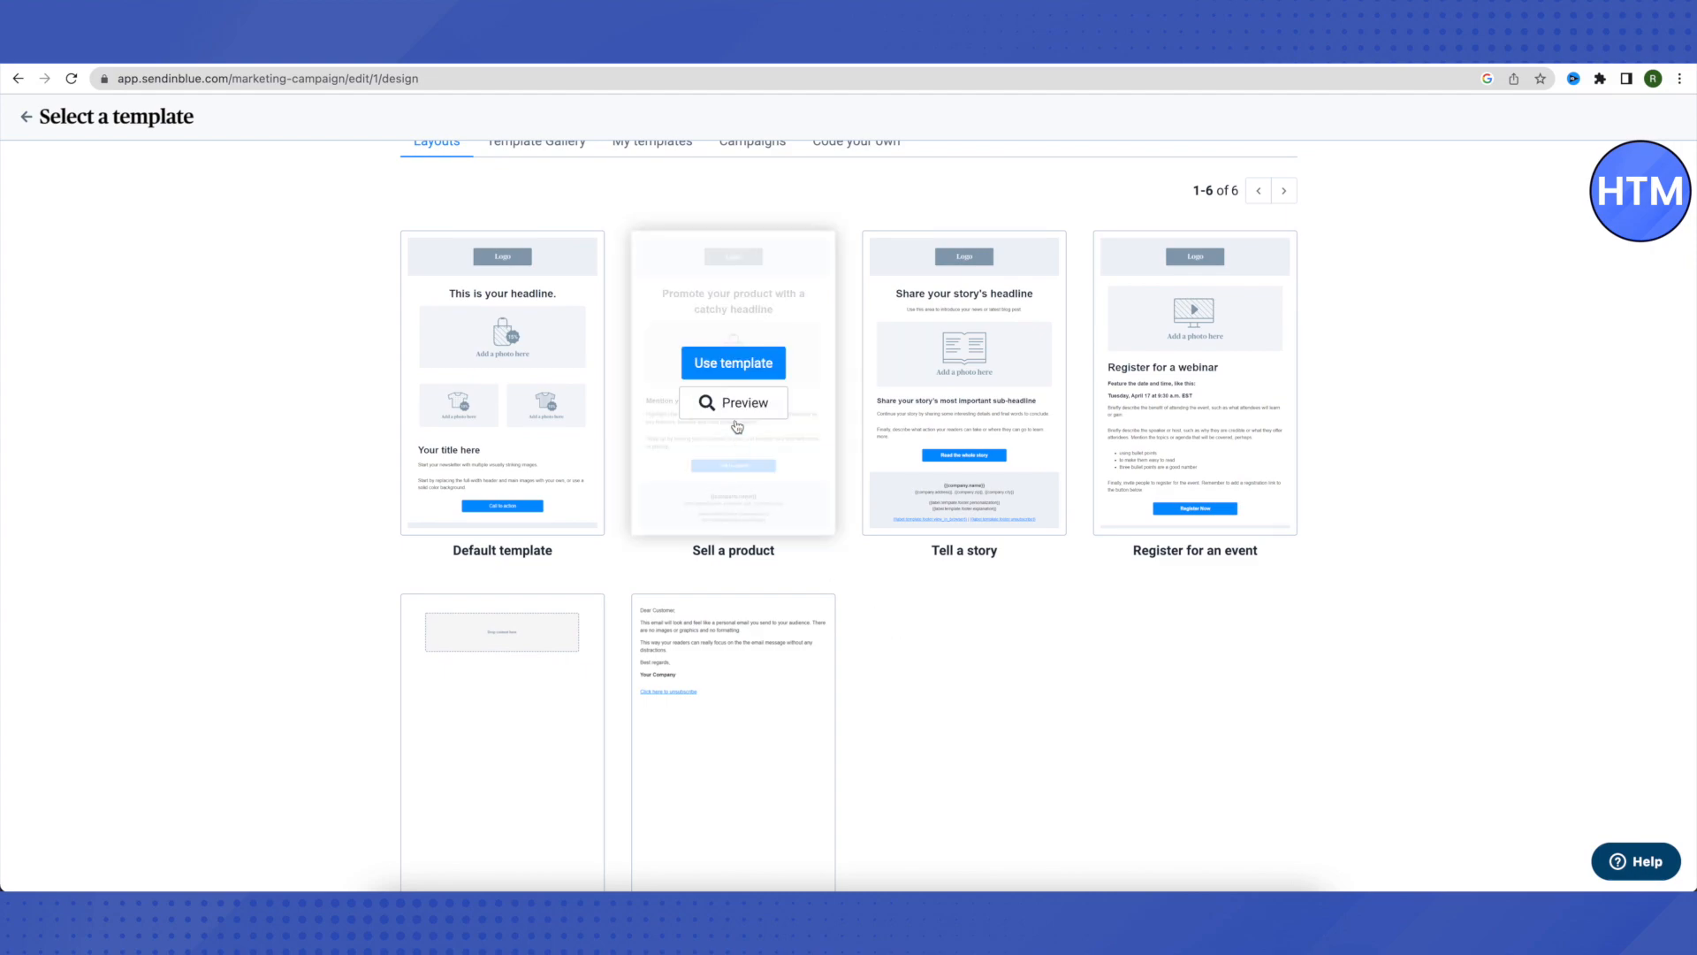
pyautogui.click(725, 372)
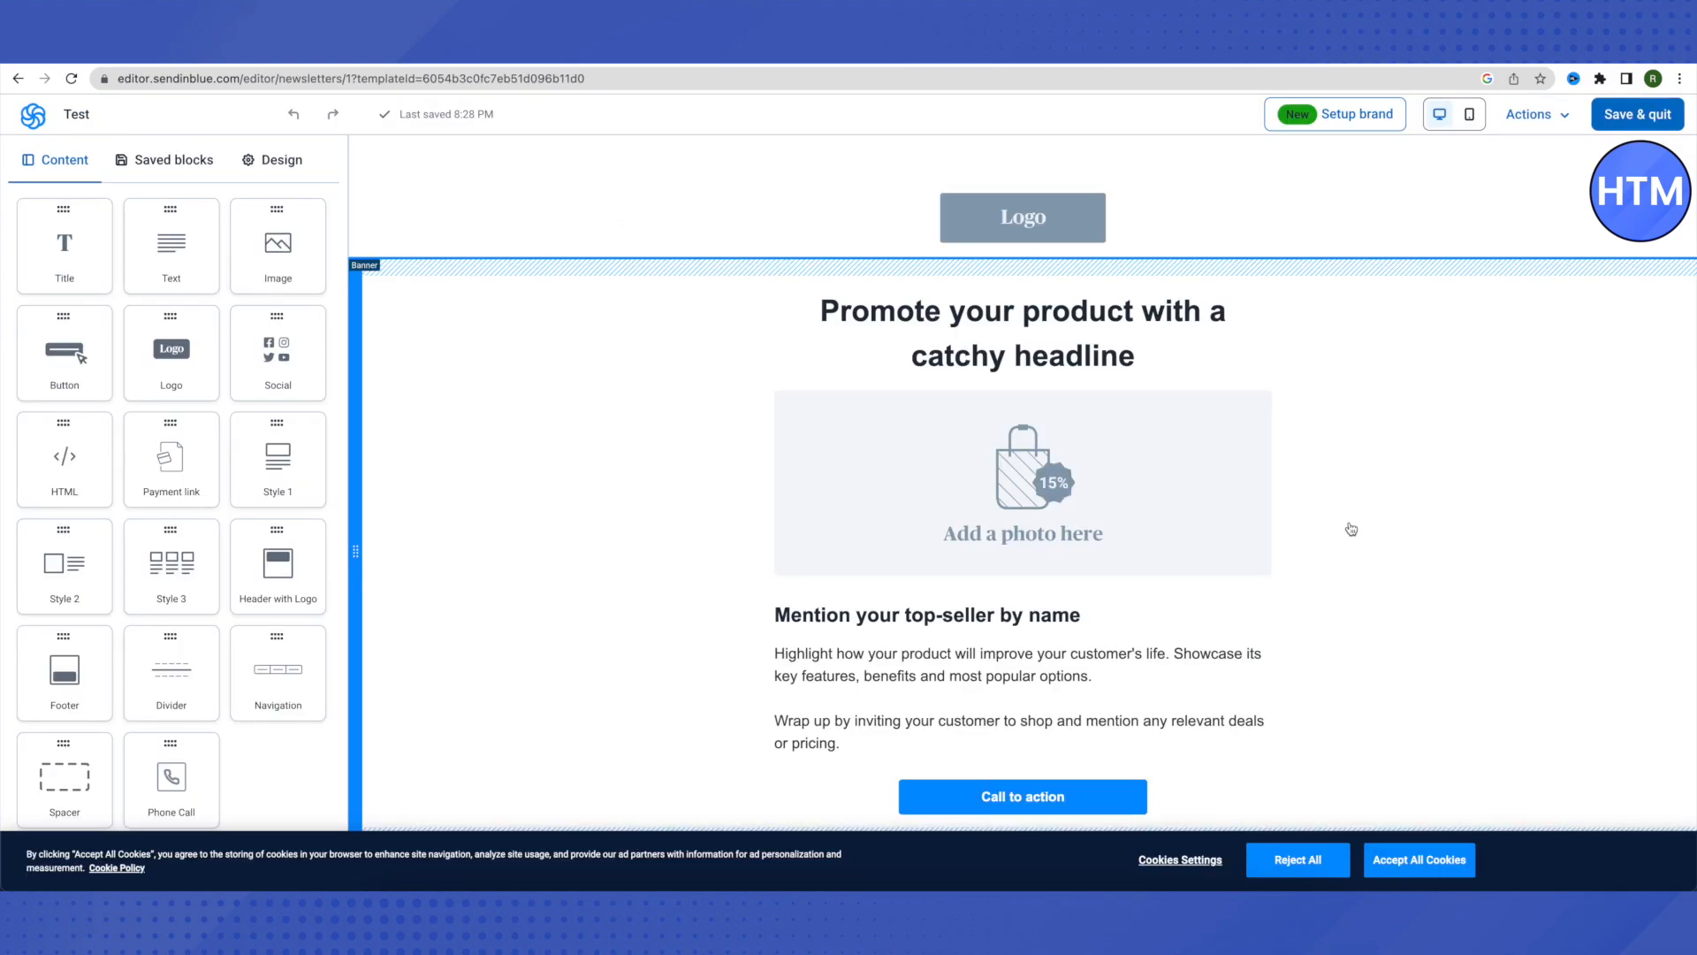
# Step: Give the logo header a dark green background, leaving full-width background turned off
pyautogui.scroll(-3, 1351, 529)
pyautogui.scroll(3, 1351, 529)
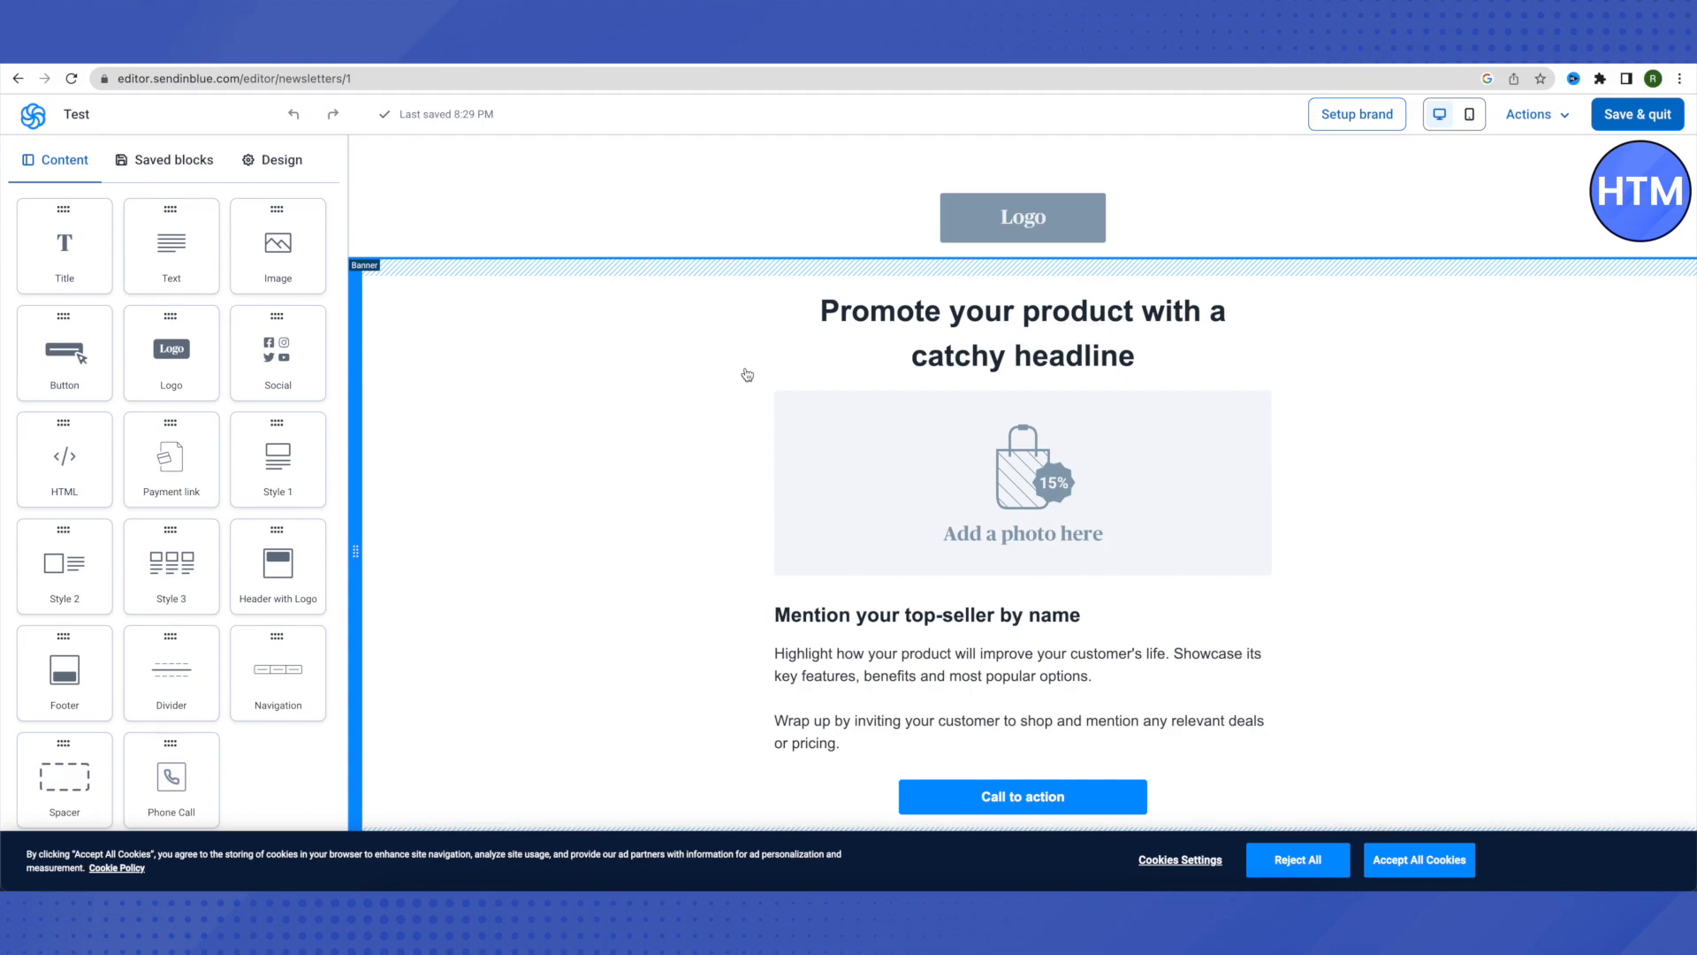
pyautogui.click(821, 229)
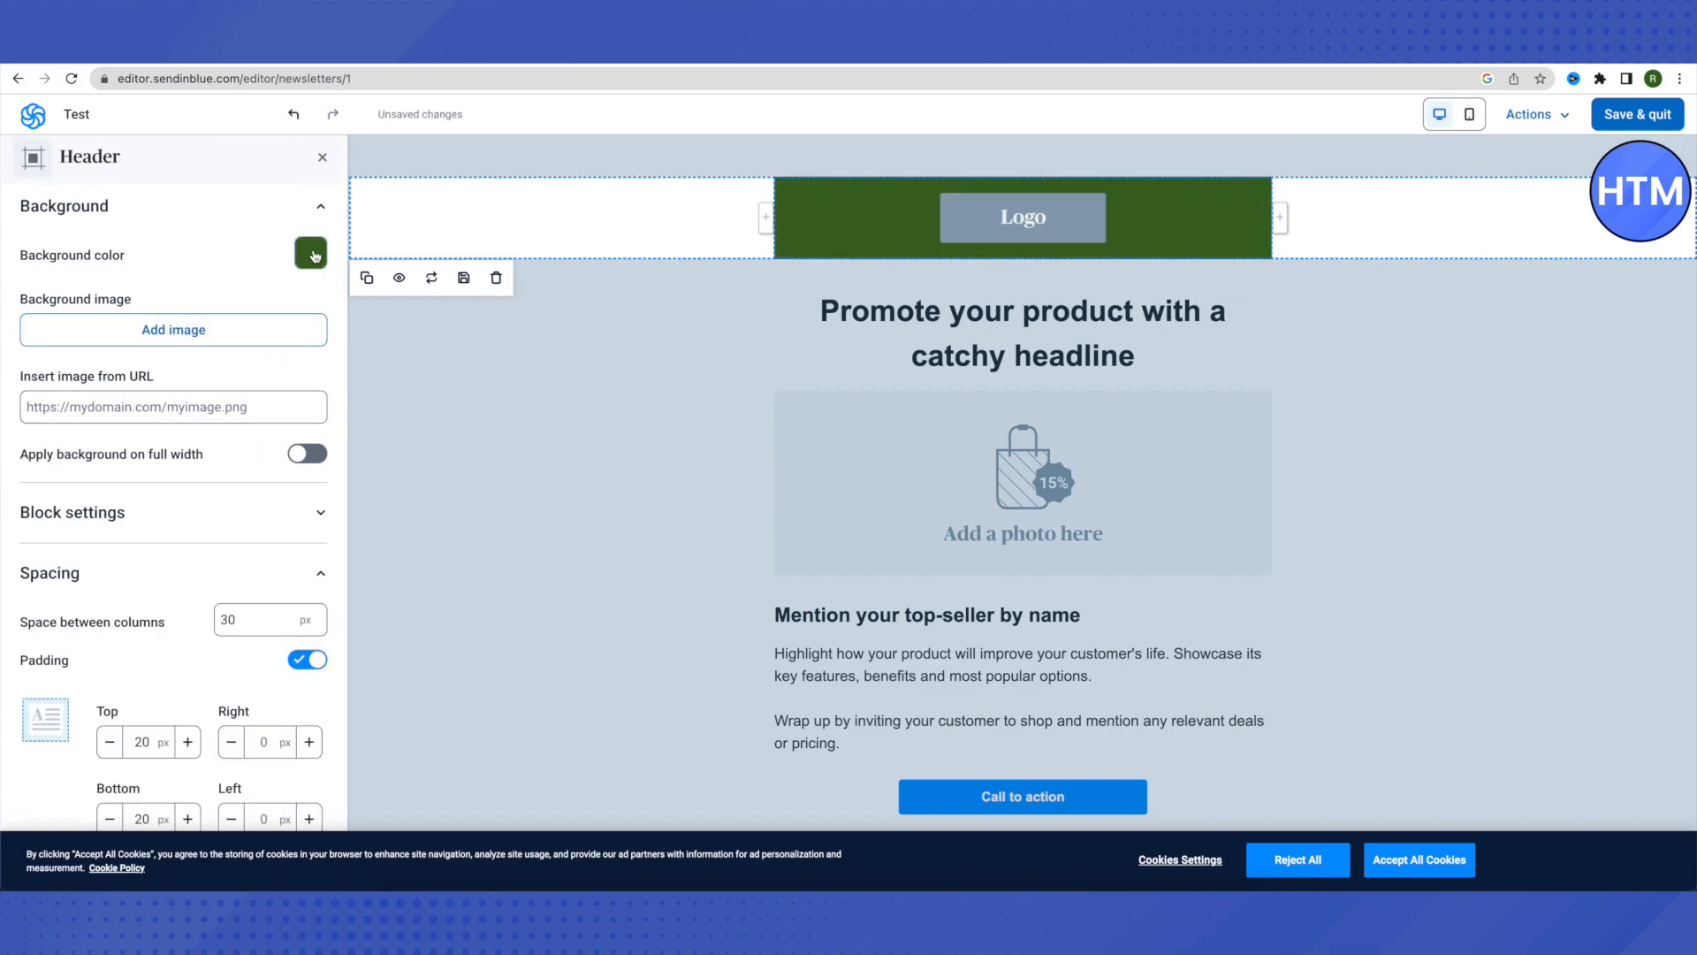
pyautogui.click(314, 257)
pyautogui.moveTo(269, 451)
pyautogui.mouseDown()
pyautogui.moveTo(347, 455)
pyautogui.moveTo(292, 451)
pyautogui.mouseUp()
pyautogui.click(173, 259)
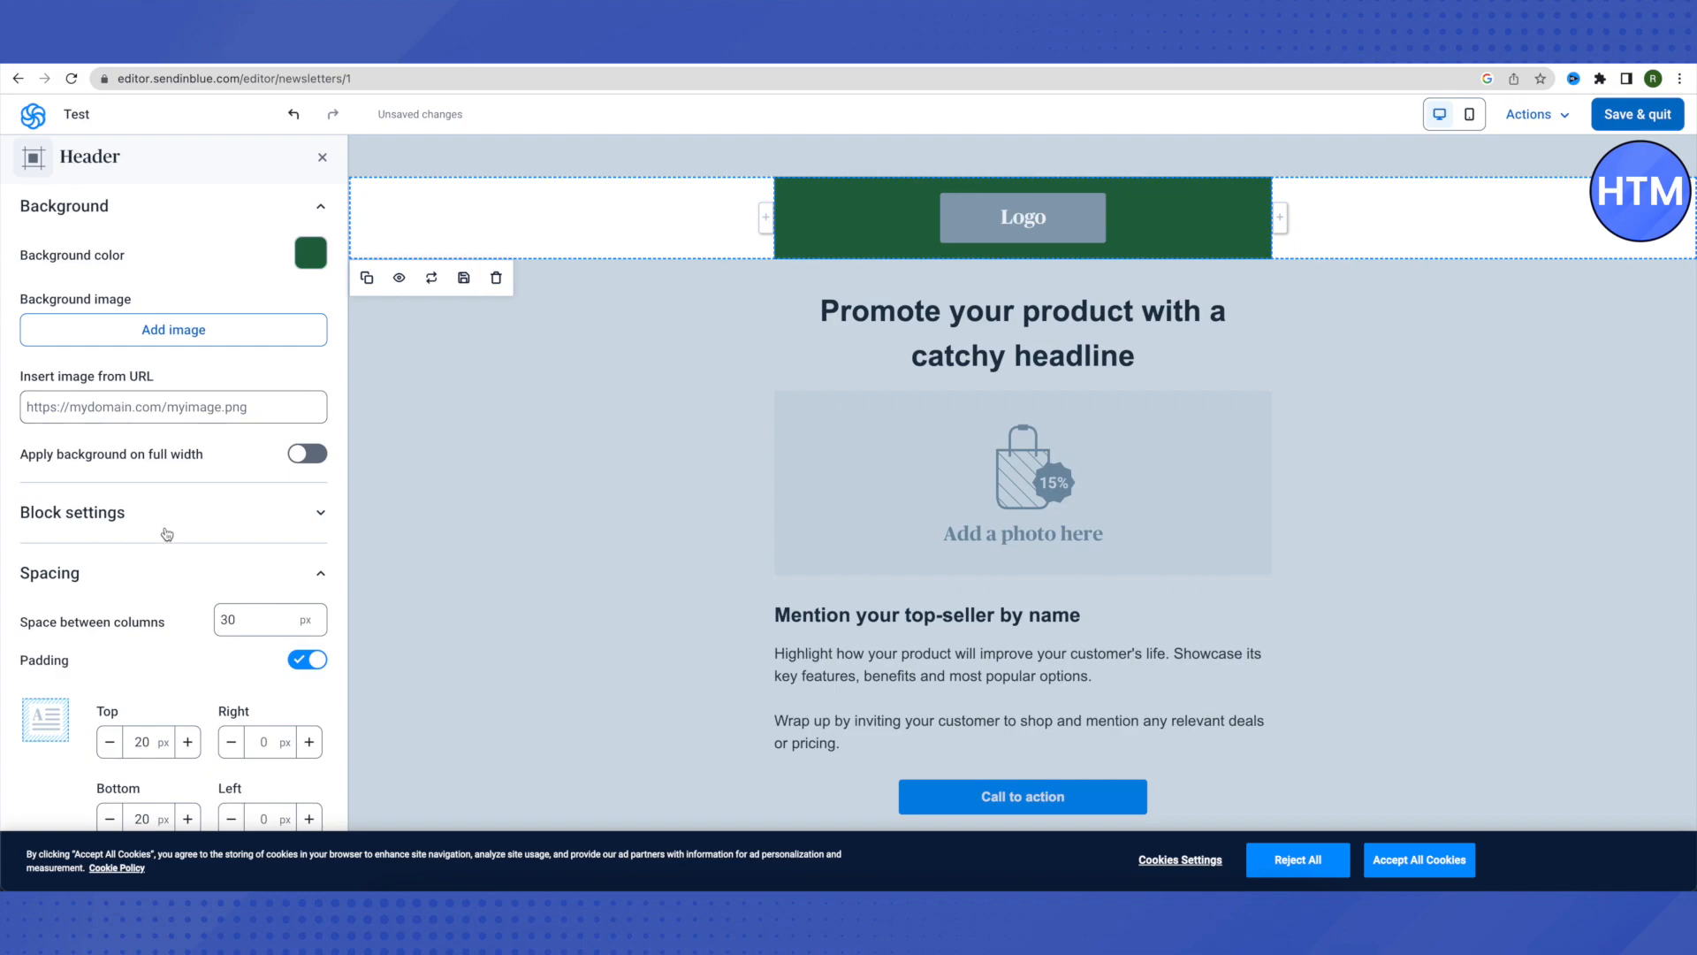
pyautogui.scroll(-2, 169, 530)
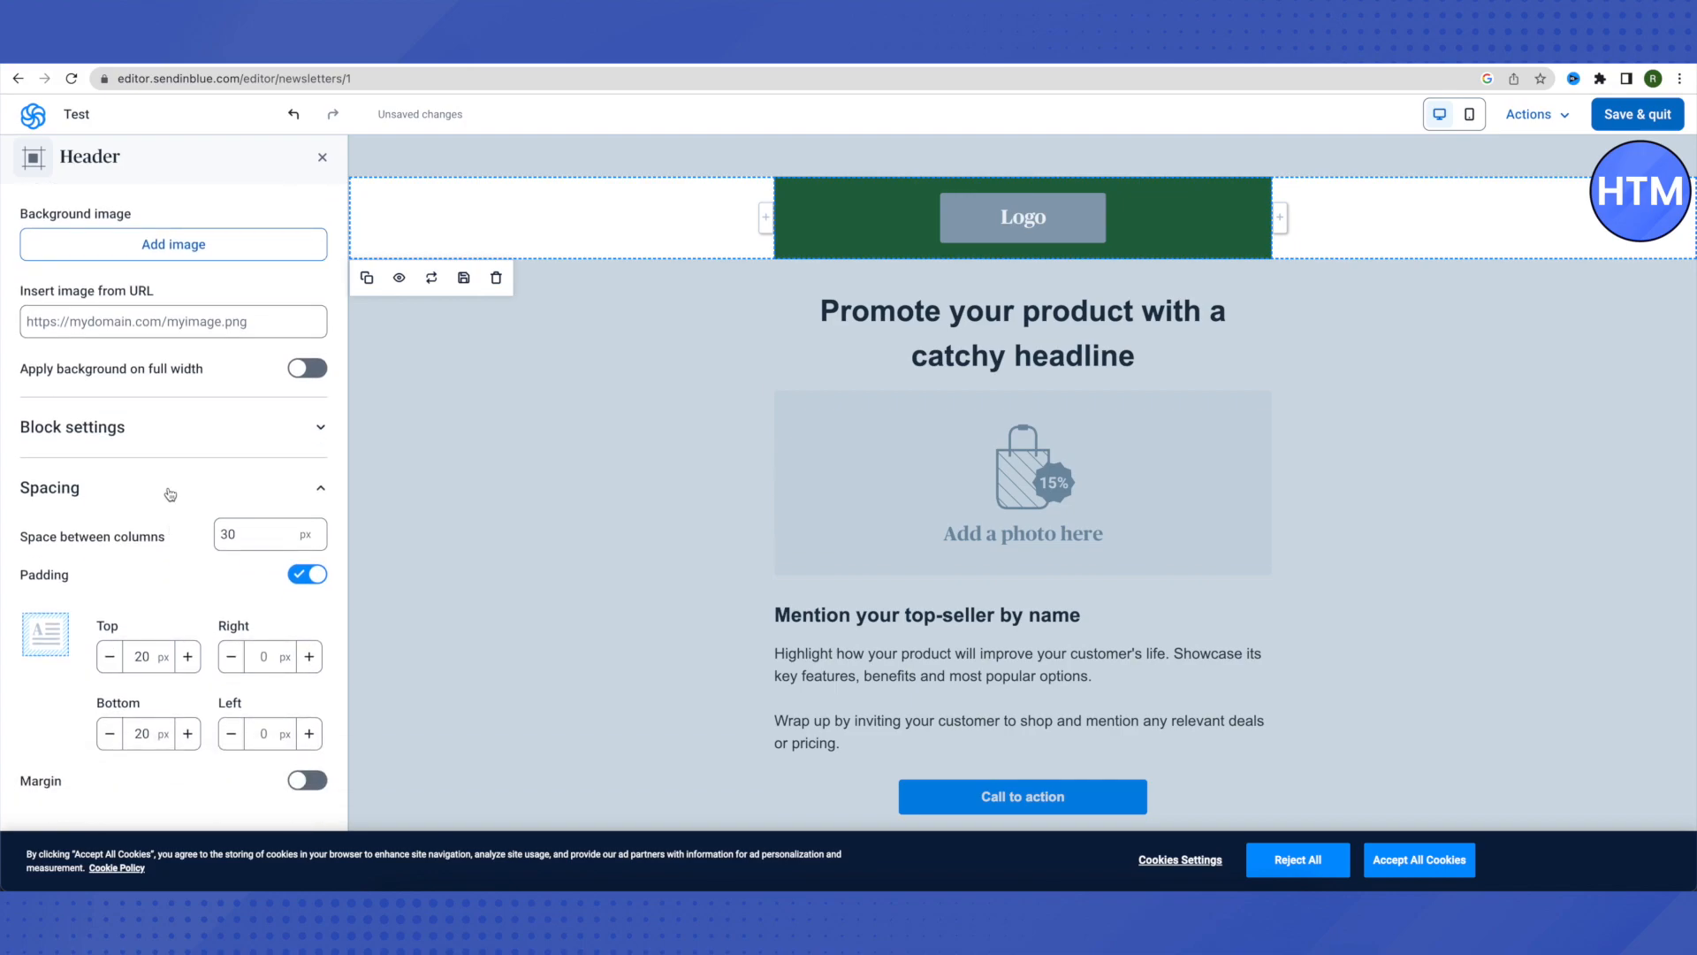
pyautogui.click(302, 370)
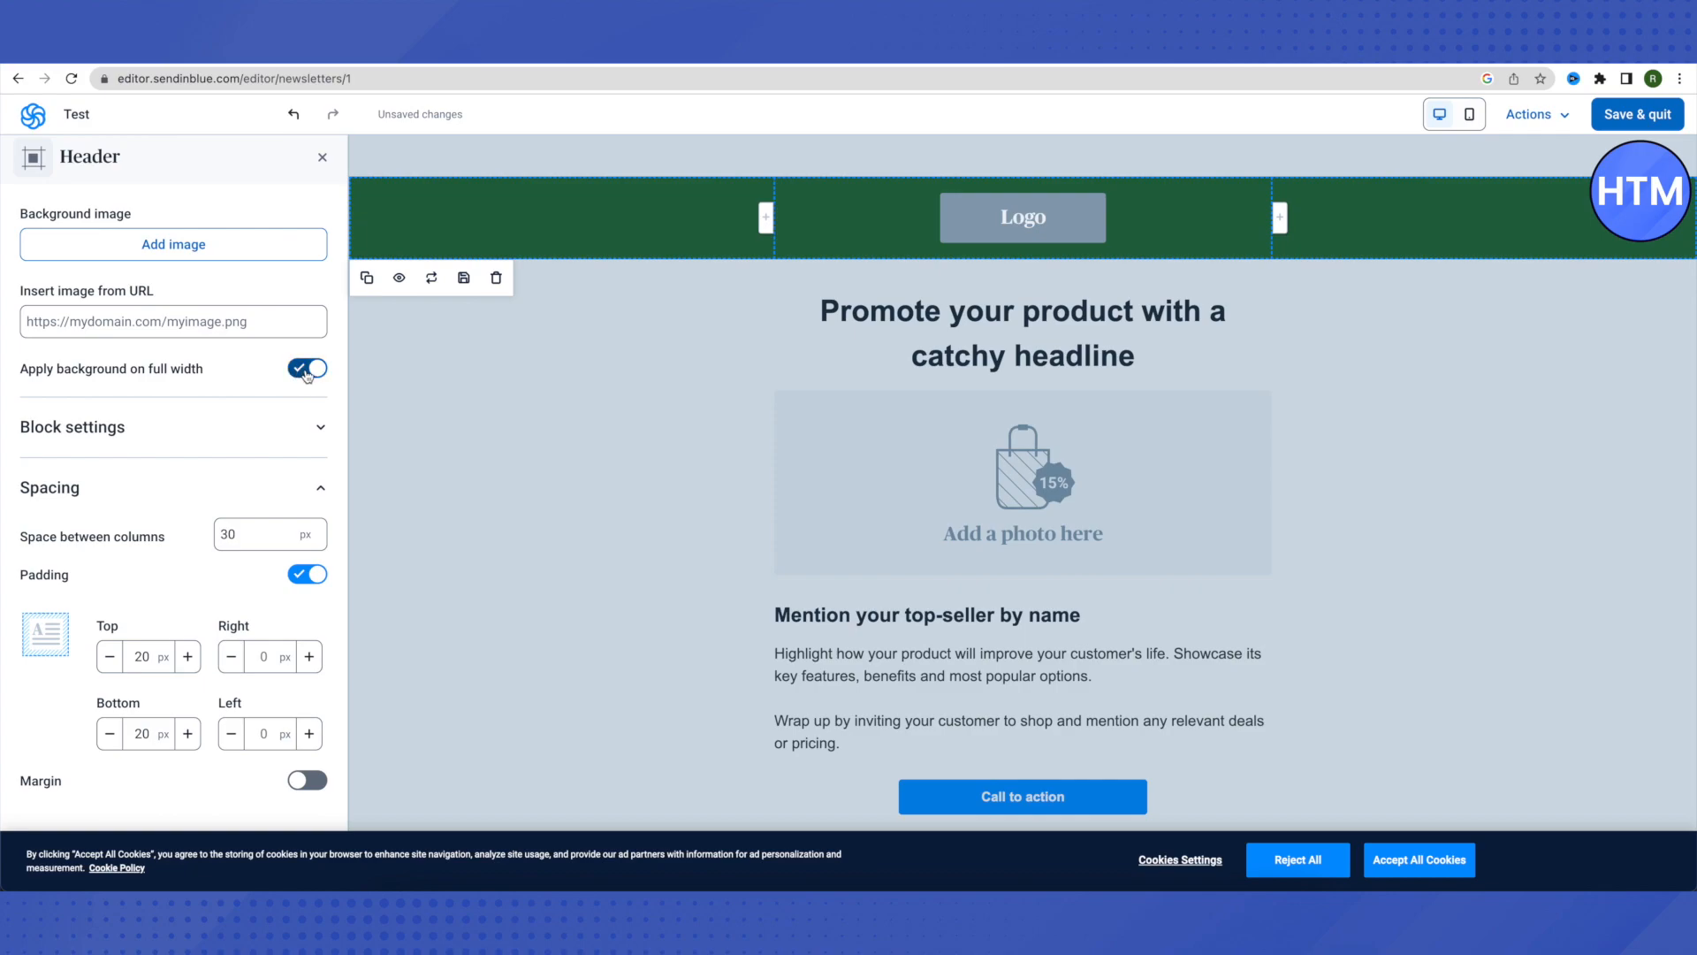
pyautogui.click(302, 371)
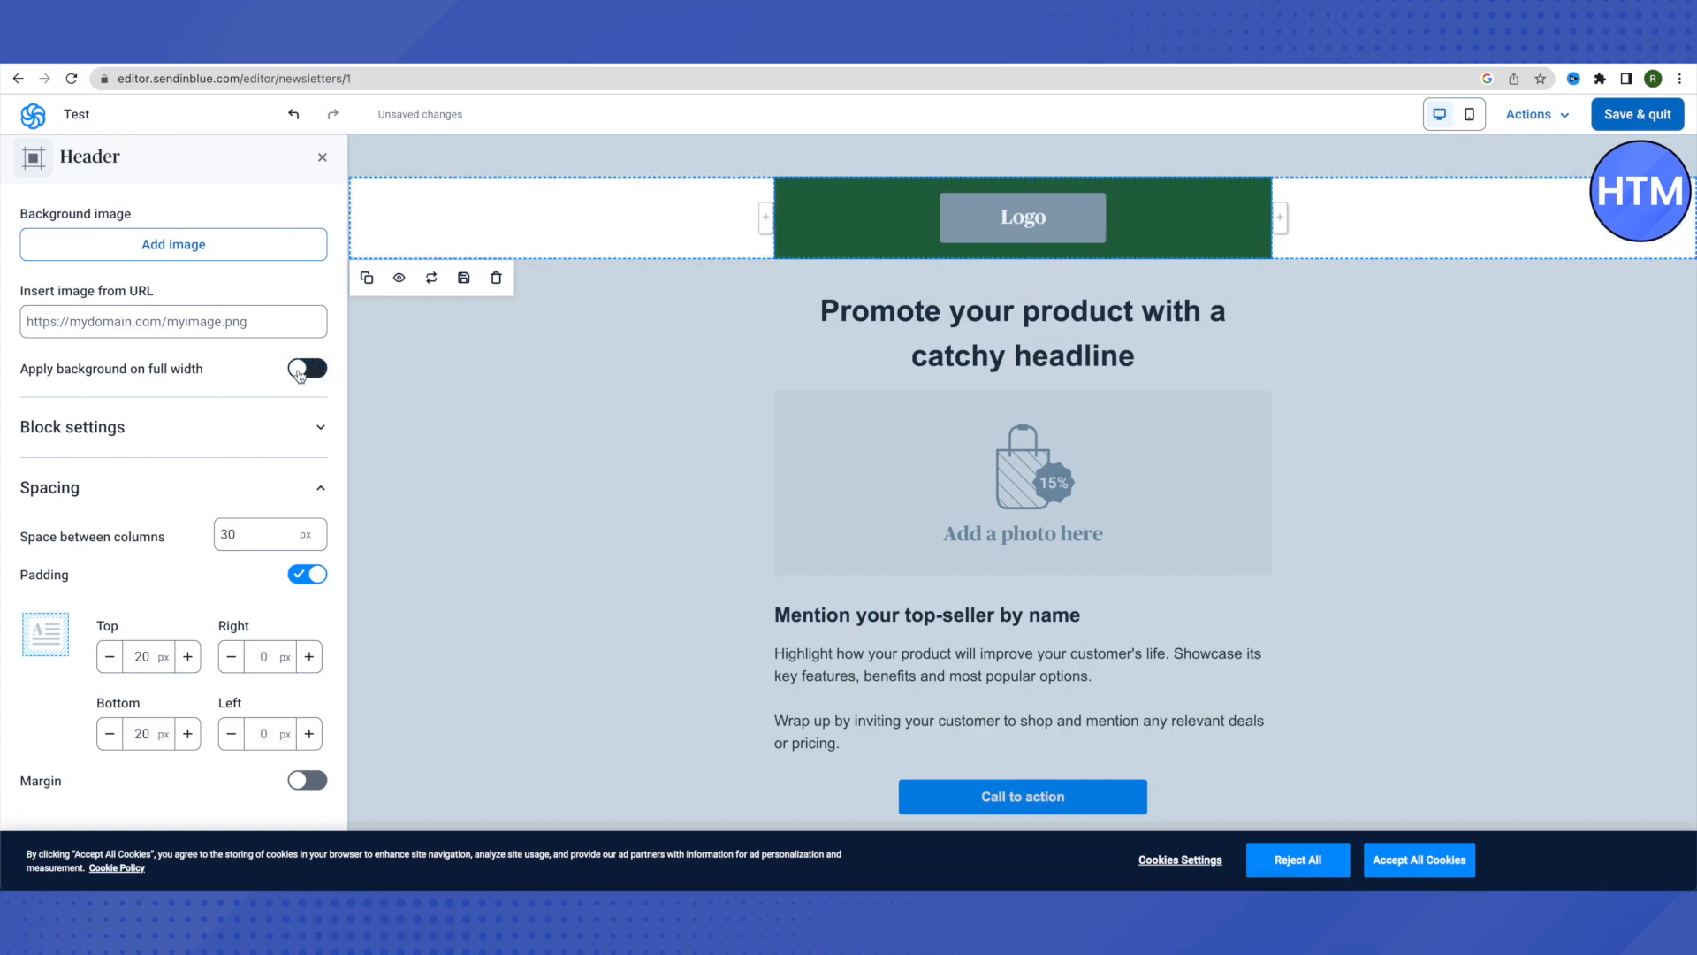
pyautogui.click(1019, 335)
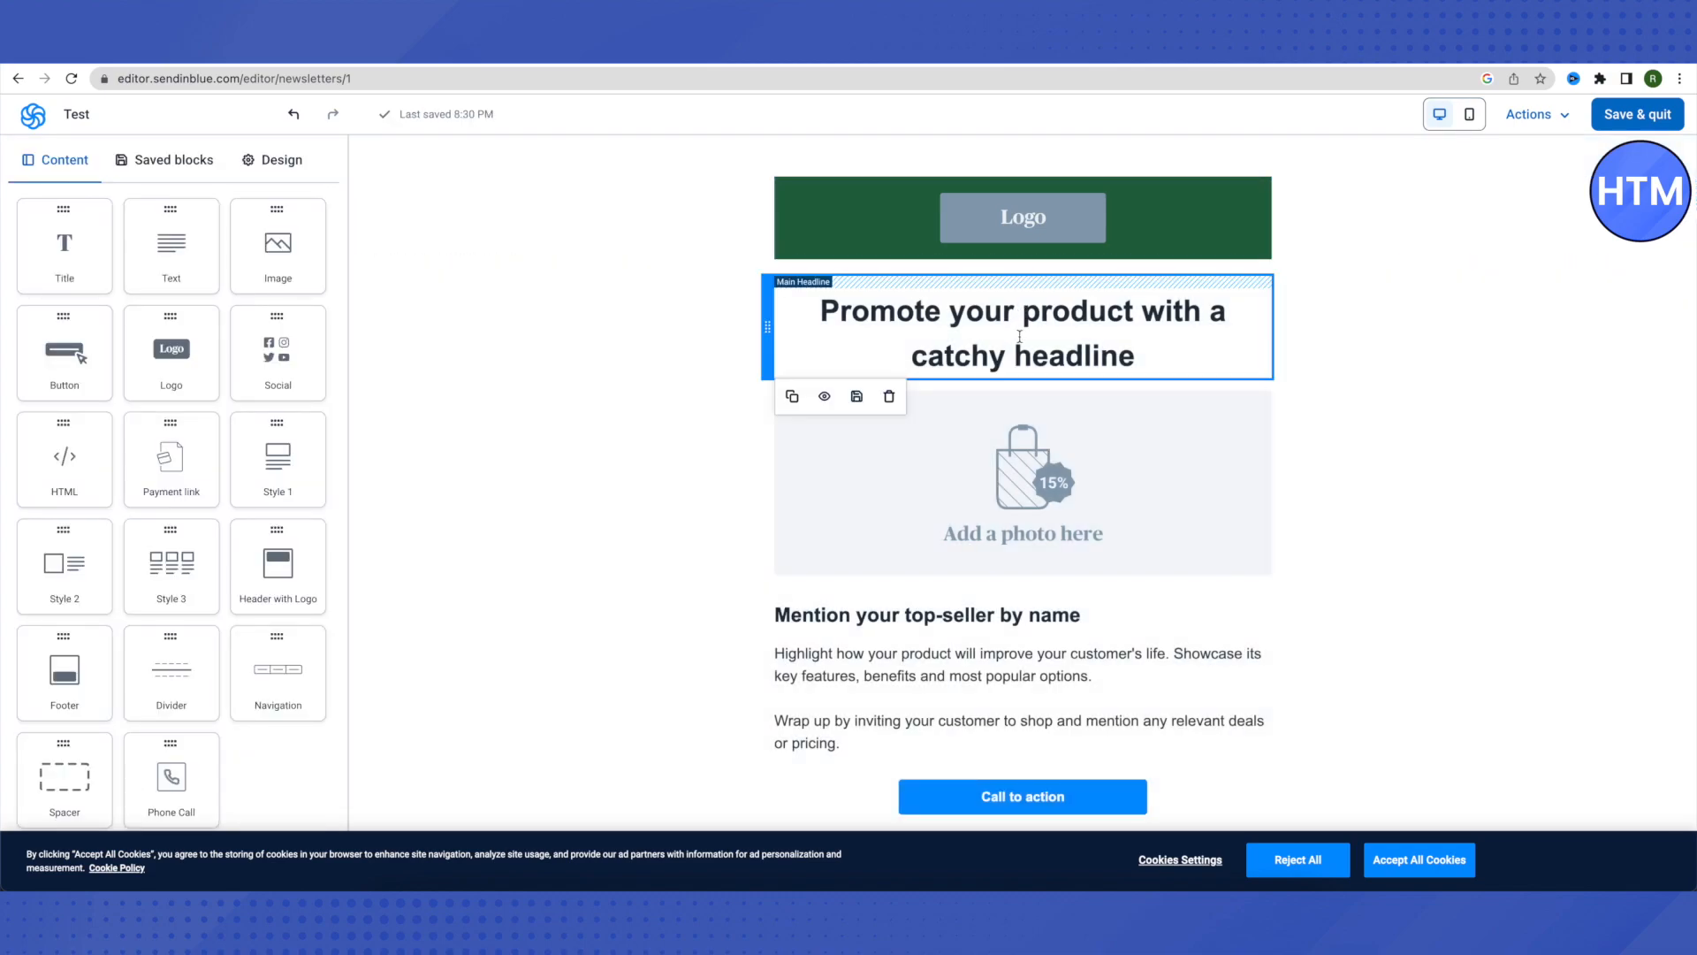
# Step: Drag the Main Headline block below the call-to-action, then back up under the green header
pyautogui.click(890, 398)
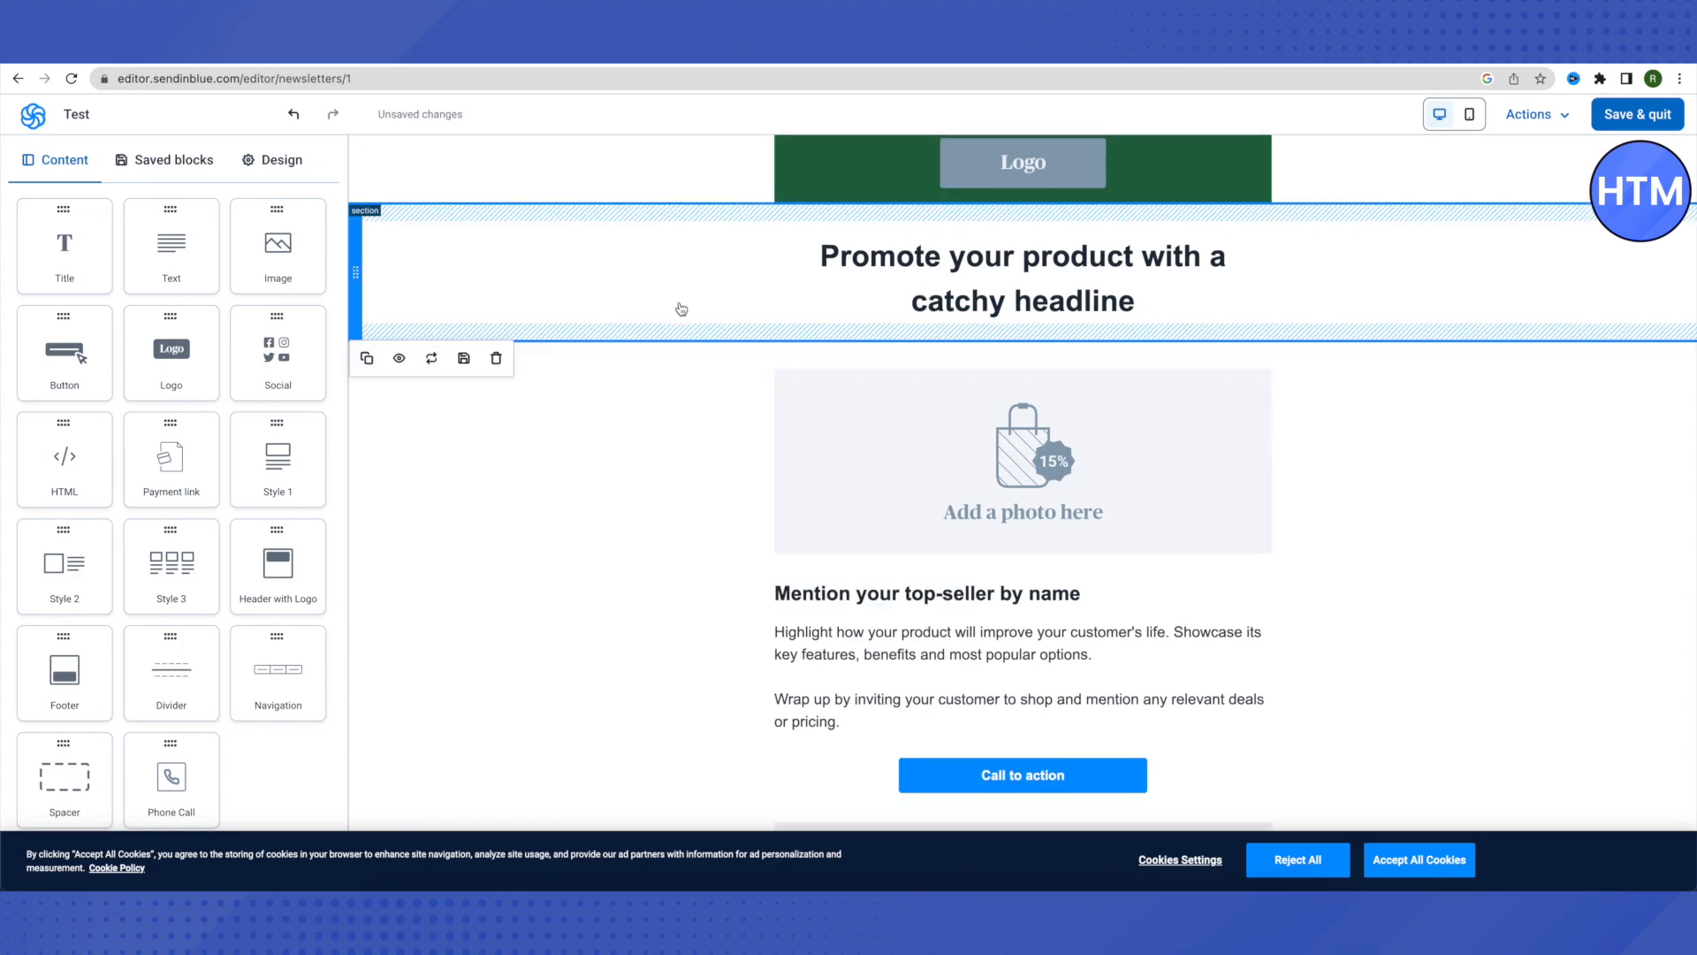
pyautogui.click(796, 467)
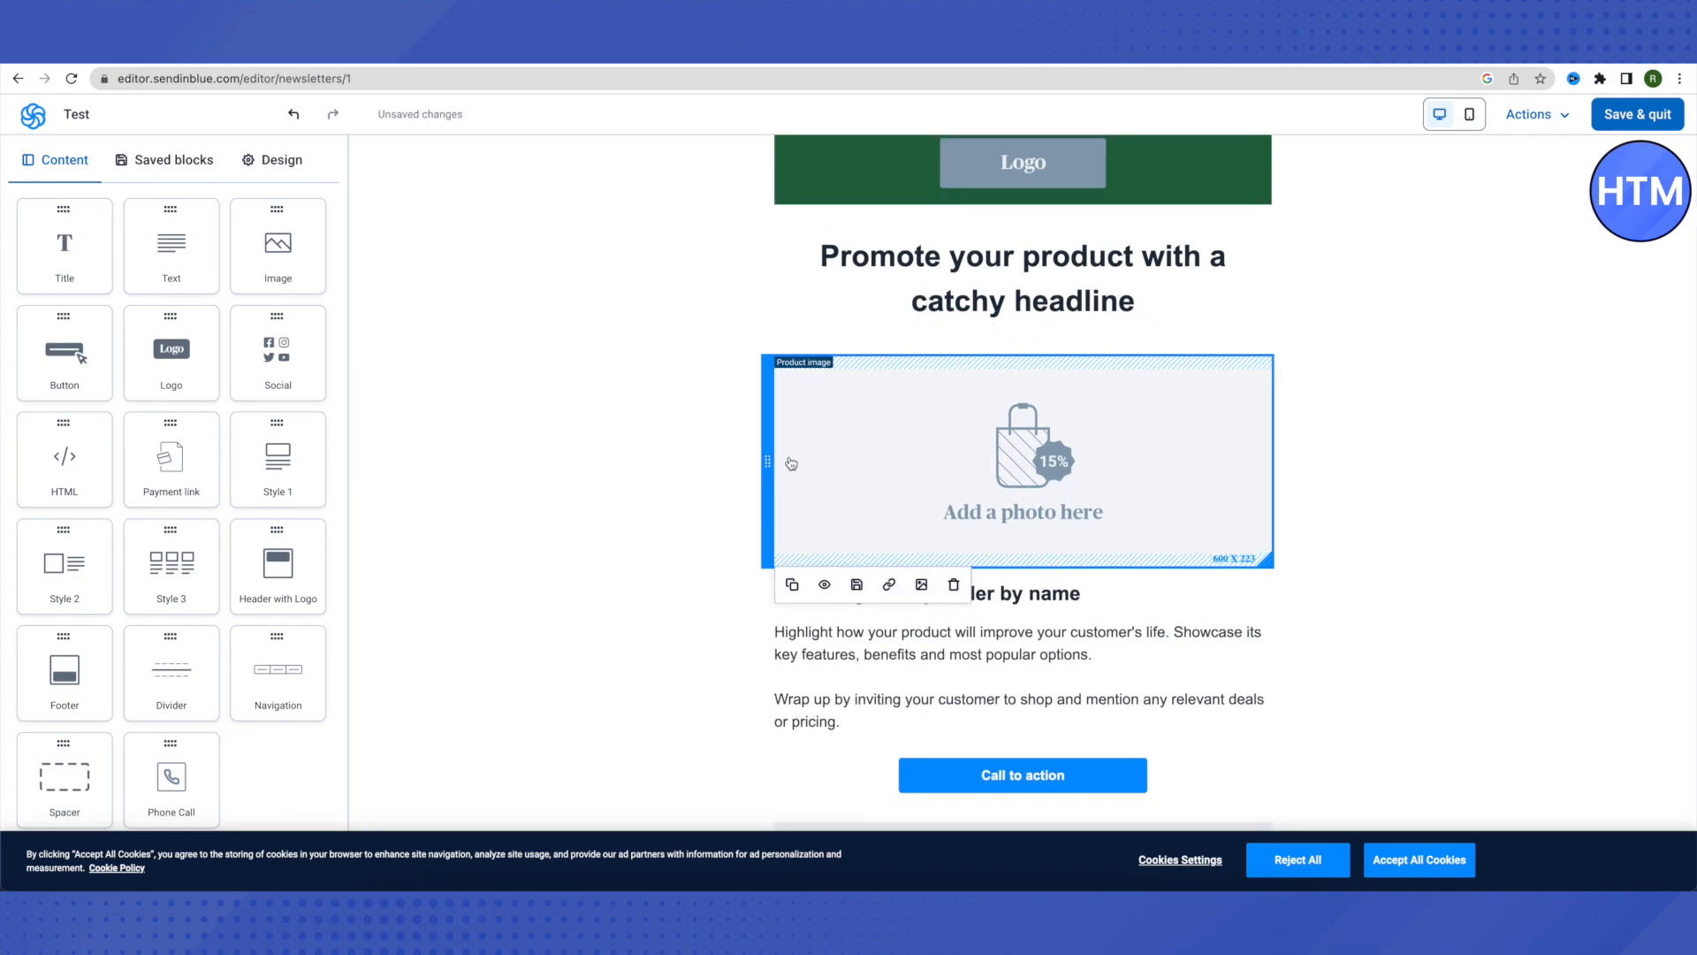
pyautogui.click(810, 265)
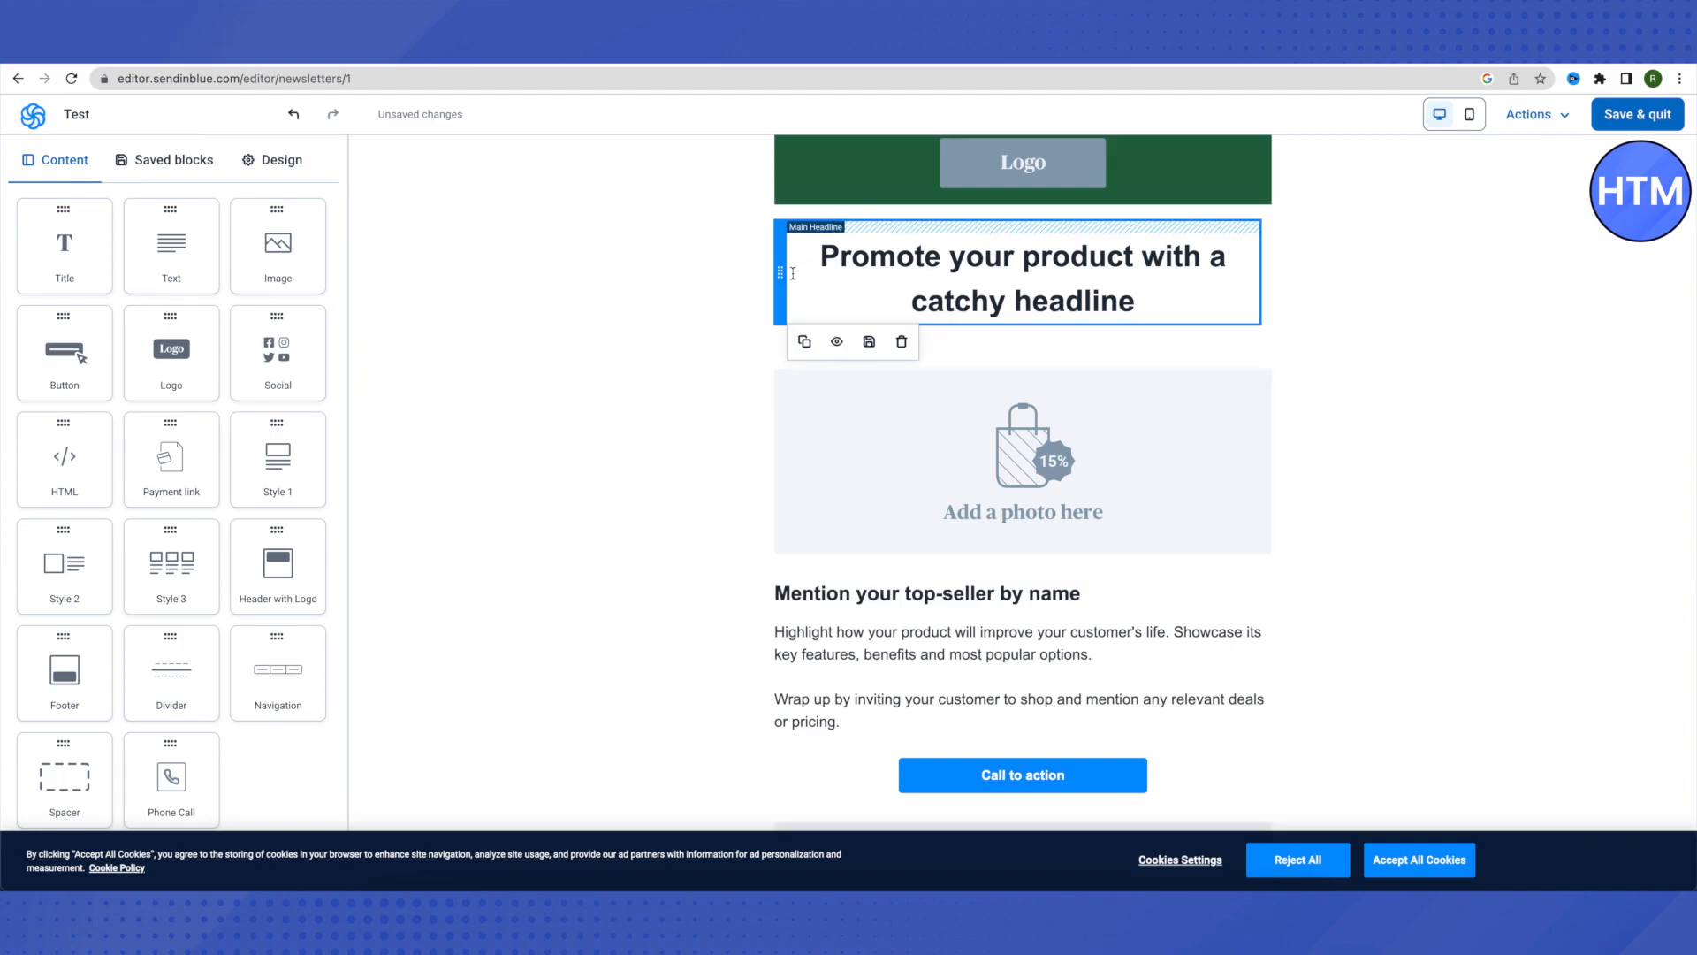
pyautogui.moveTo(780, 274); pyautogui.dragTo(762, 554)
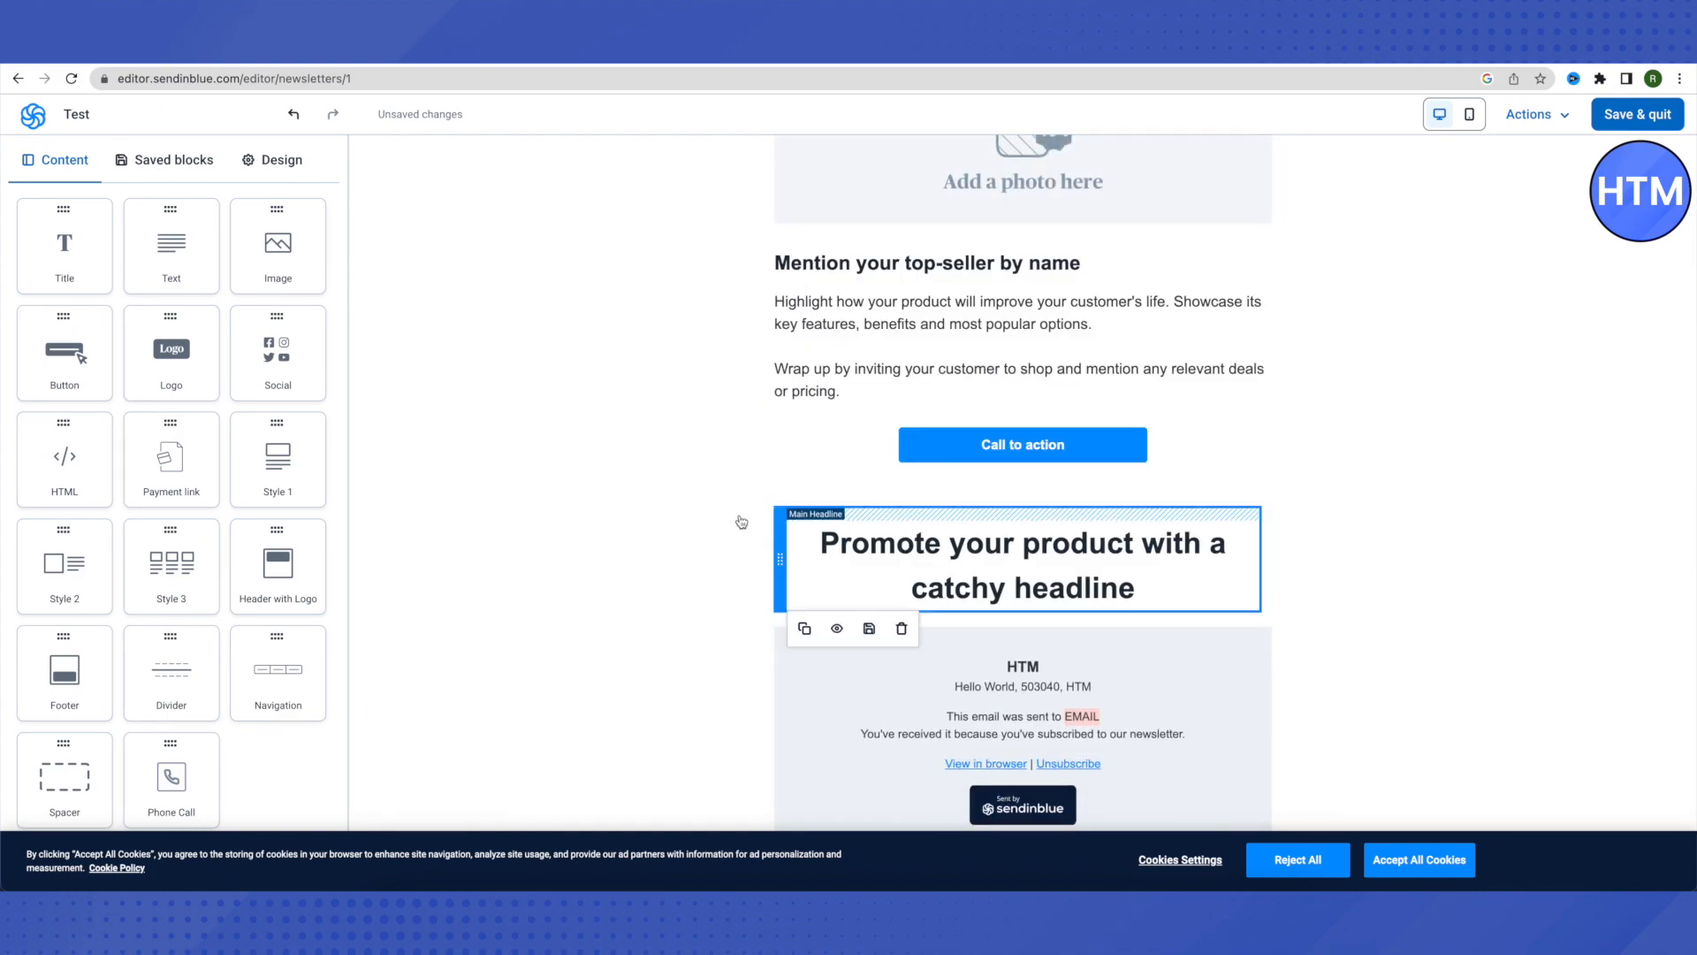
pyautogui.click(782, 563)
pyautogui.scroll(2, 777, 546)
pyautogui.click(781, 690)
pyautogui.moveTo(782, 687); pyautogui.dragTo(741, 261)
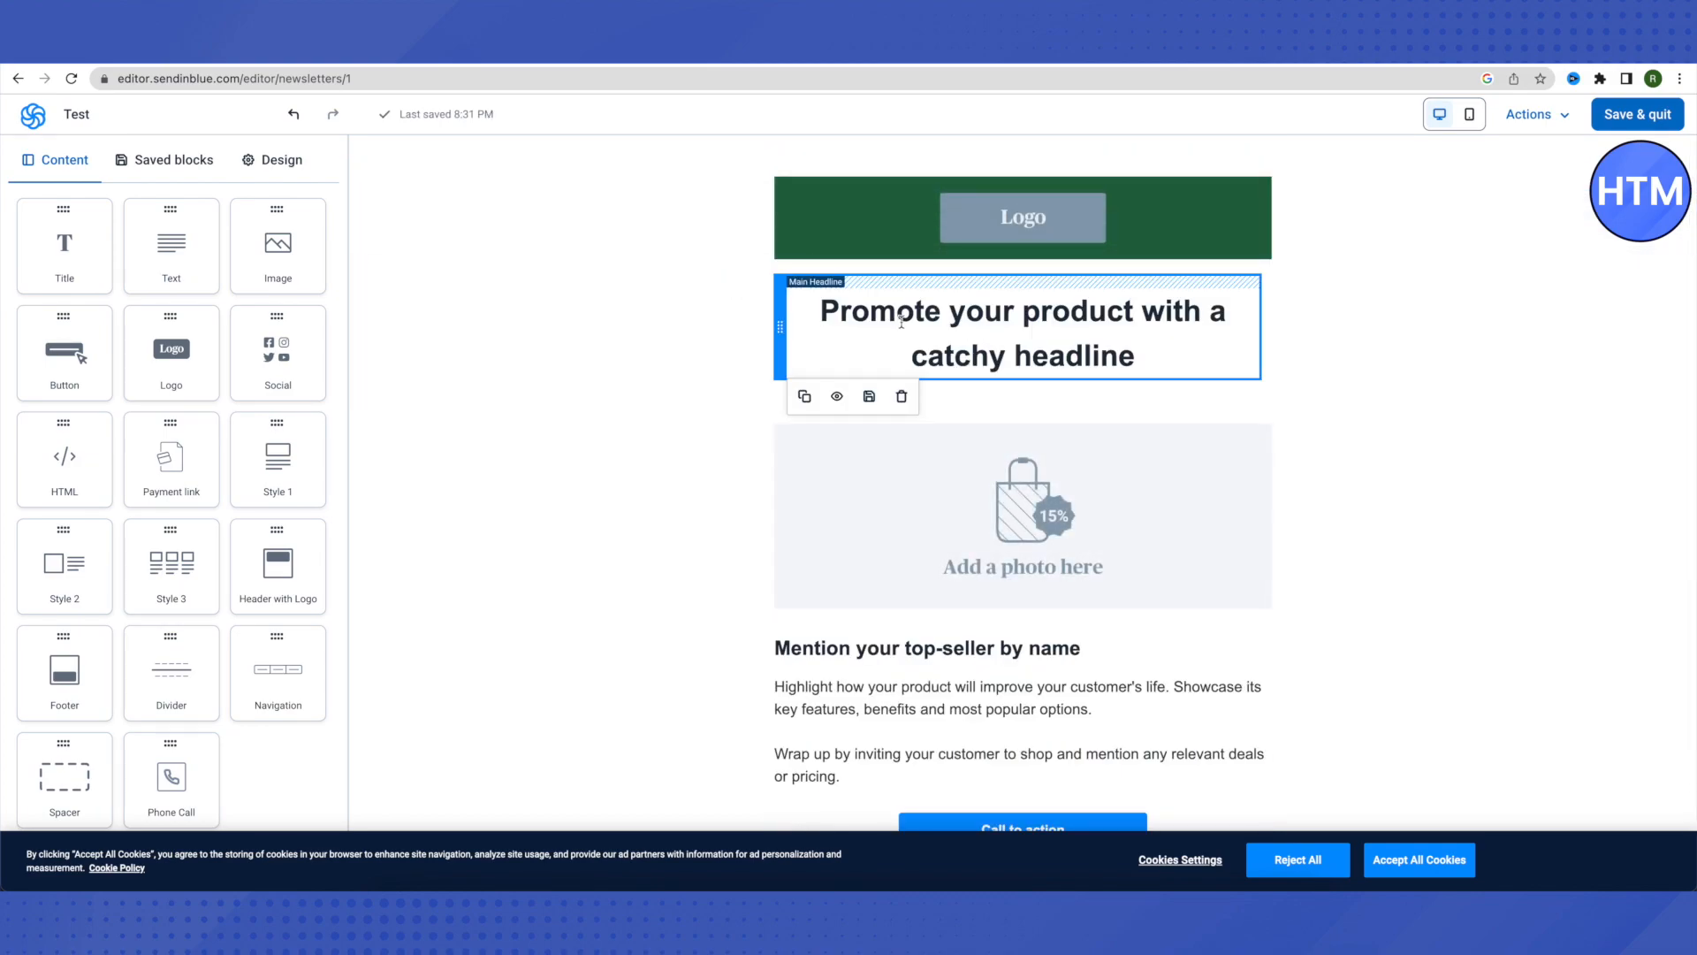
# Step: Change the whole headline text to the Impact font, keeping its size and colour
pyautogui.click(897, 316)
pyautogui.moveTo(824, 309); pyautogui.dragTo(1160, 371)
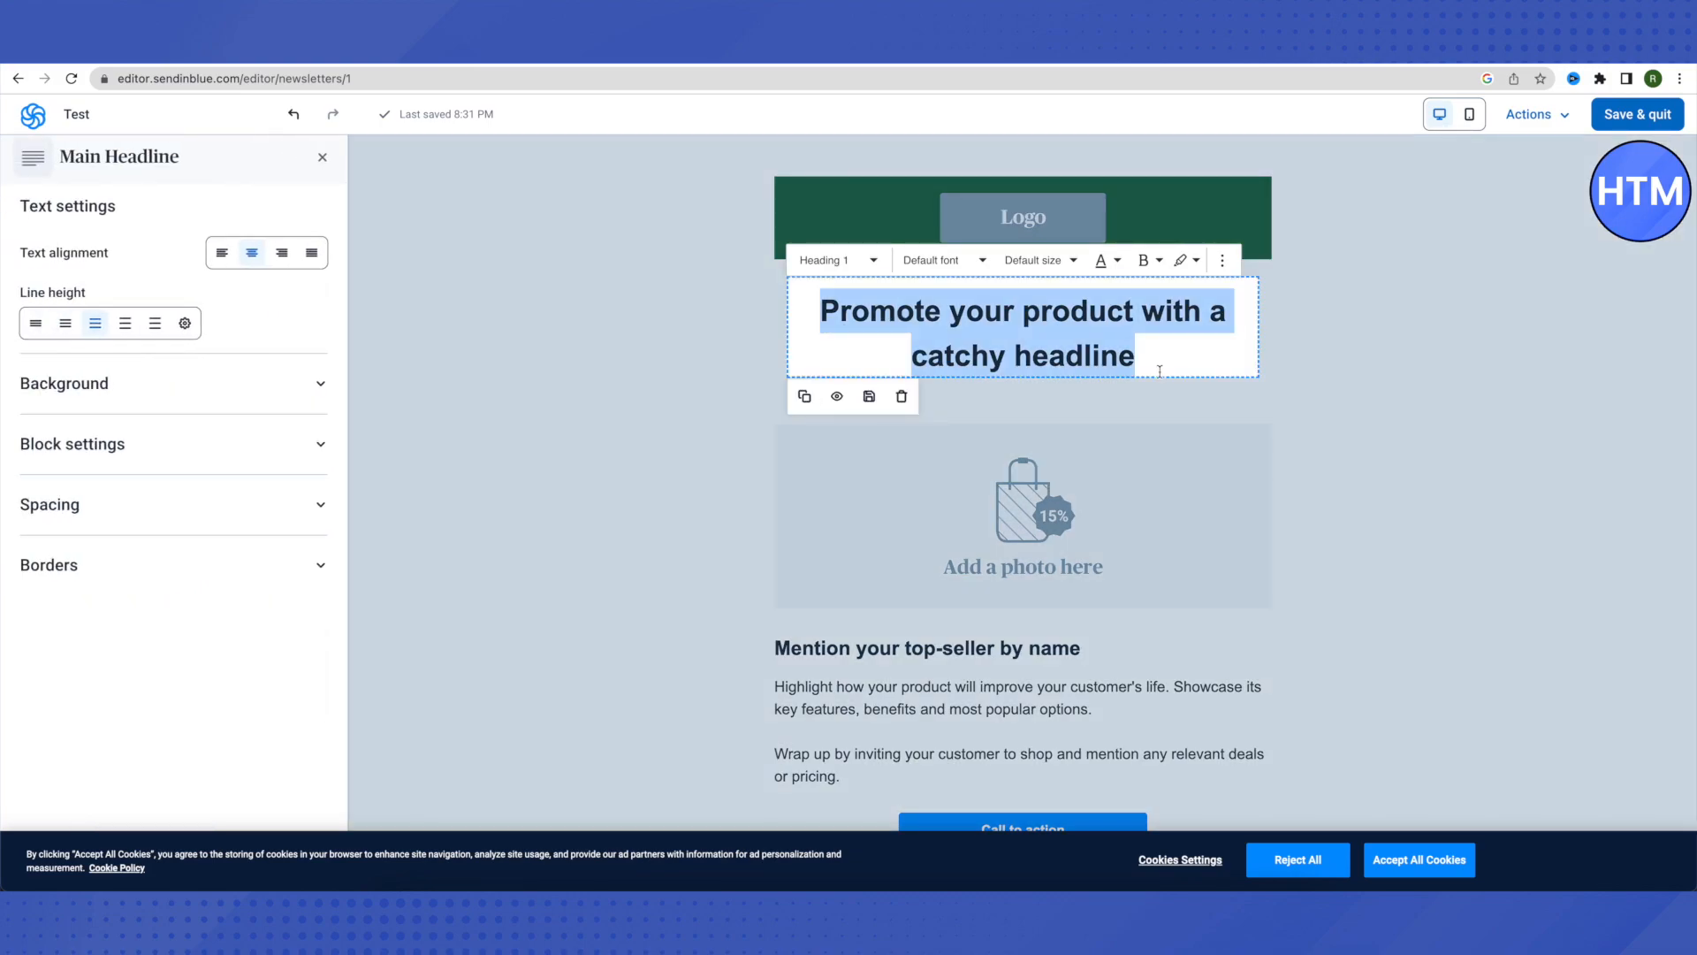
pyautogui.click(975, 263)
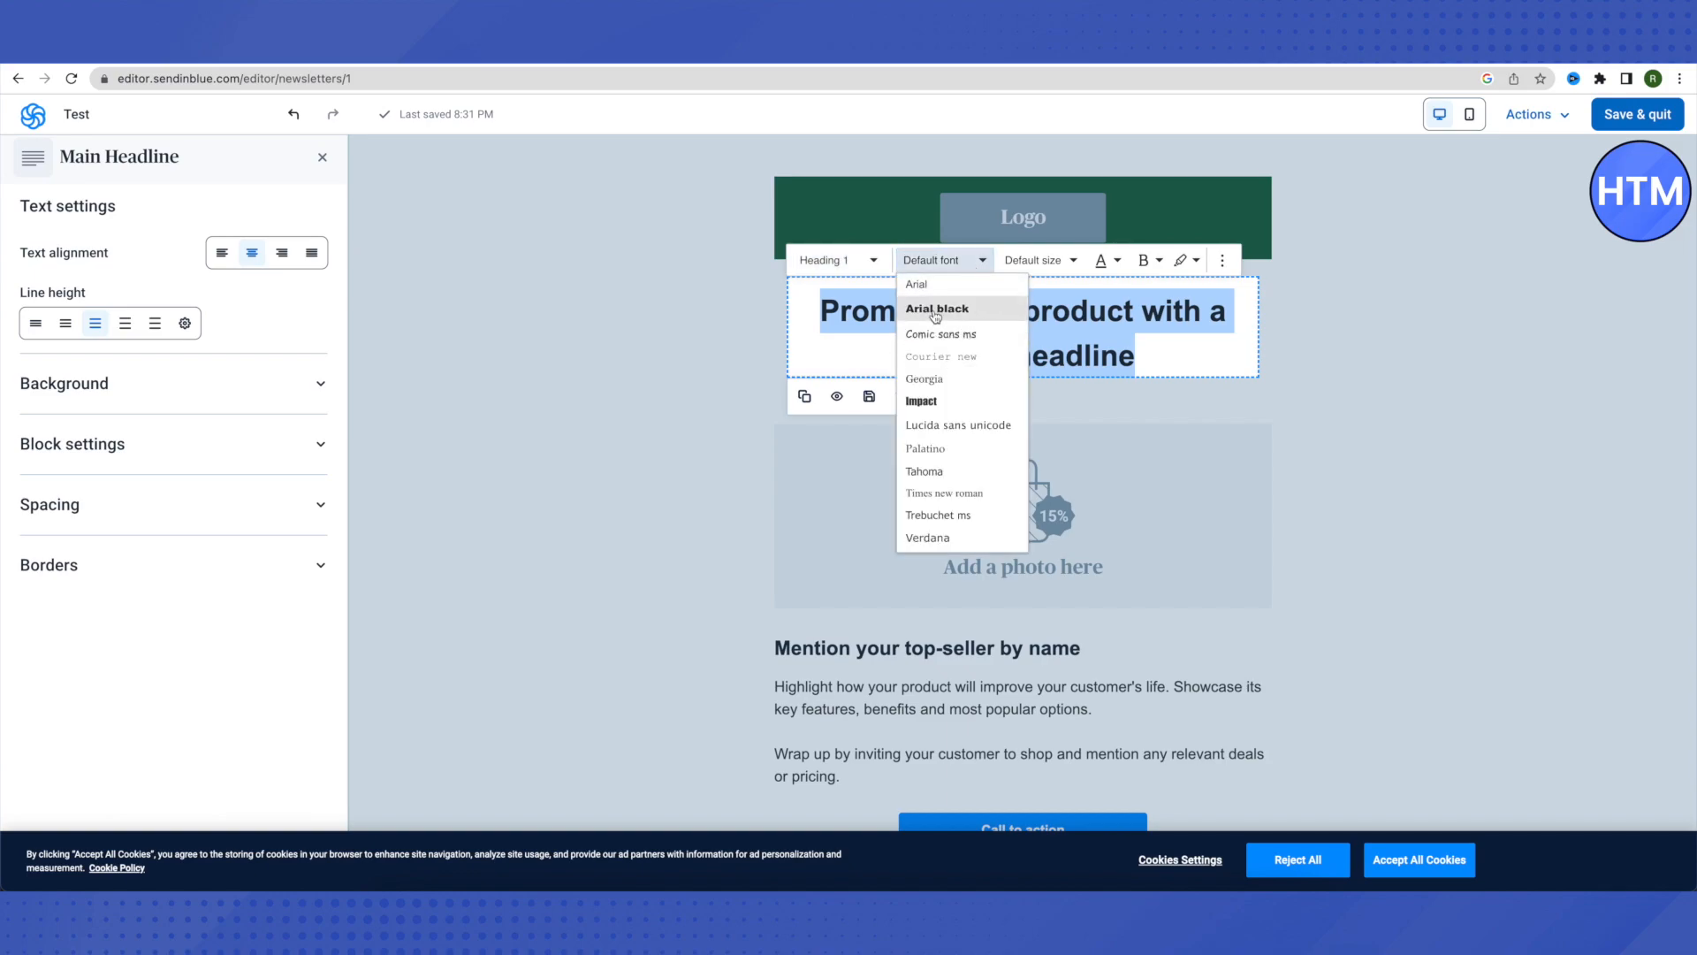
pyautogui.click(933, 401)
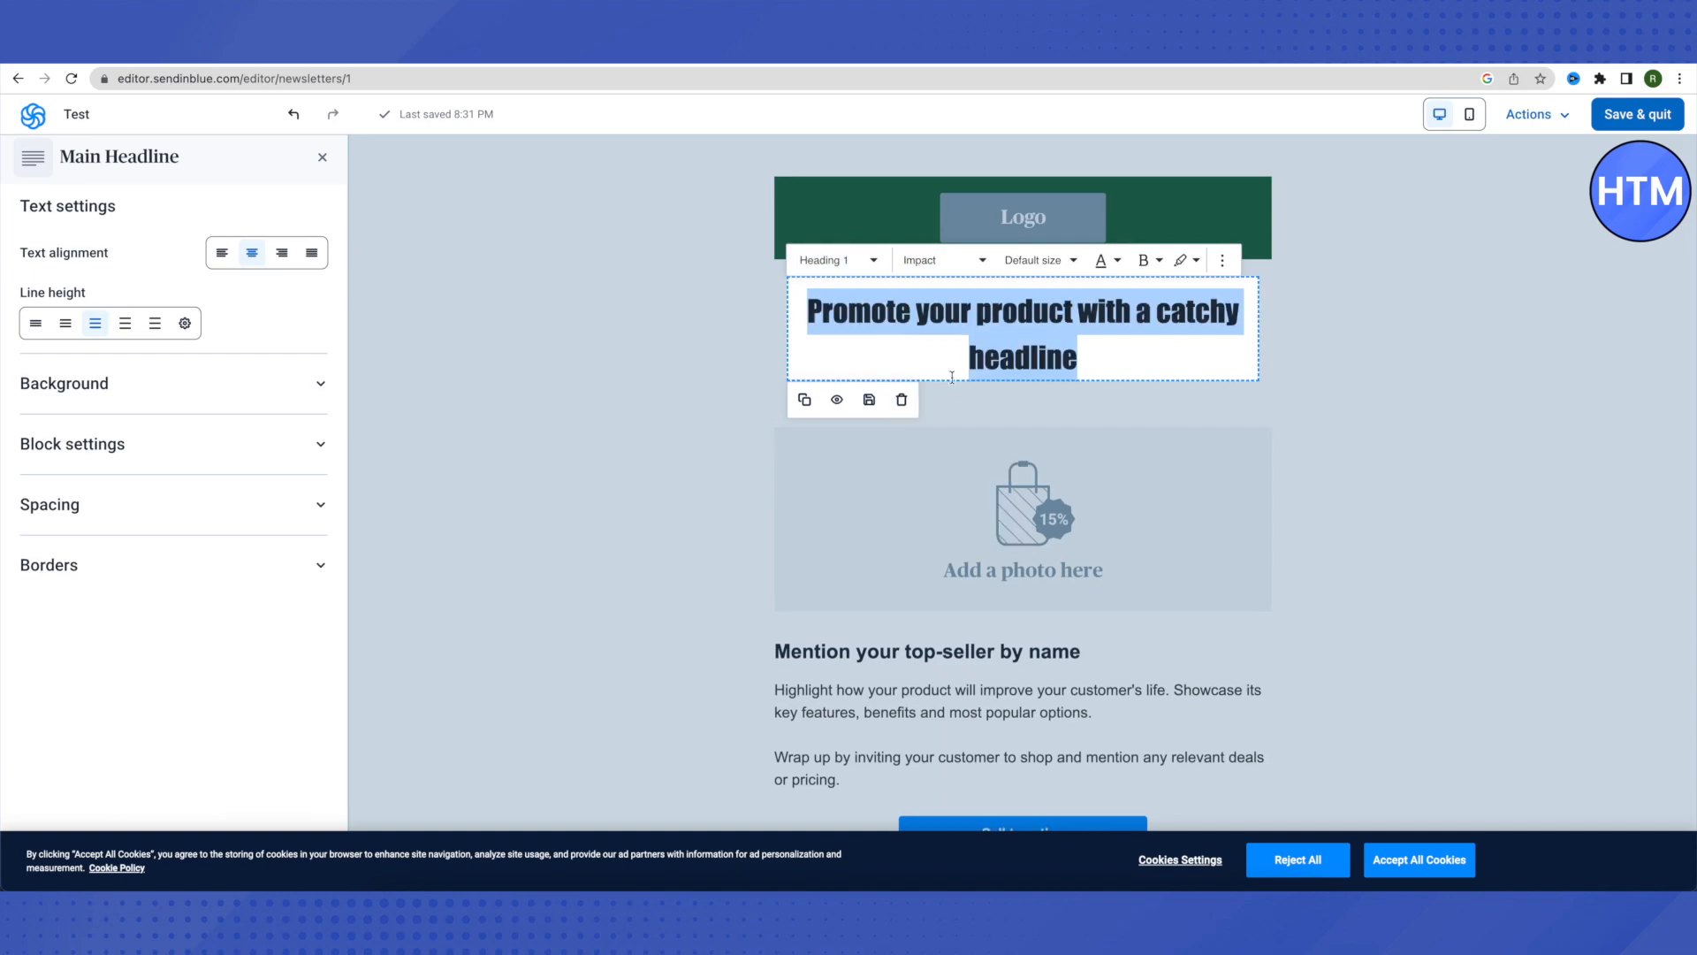
pyautogui.click(1039, 266)
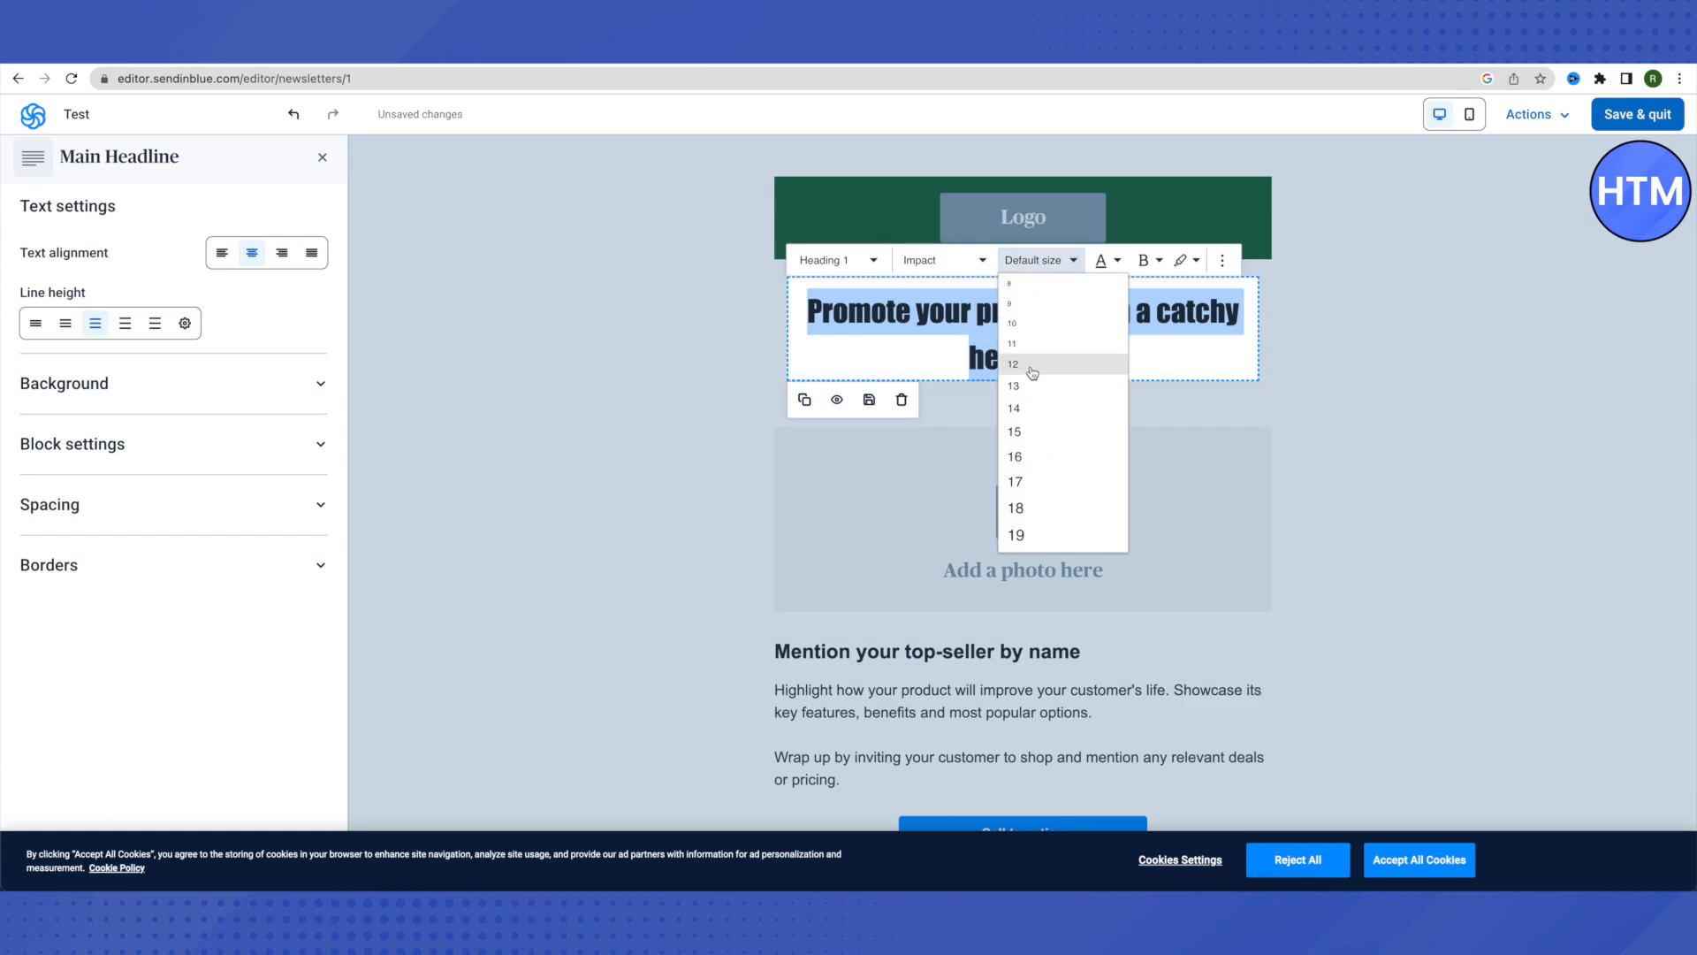
pyautogui.click(1115, 262)
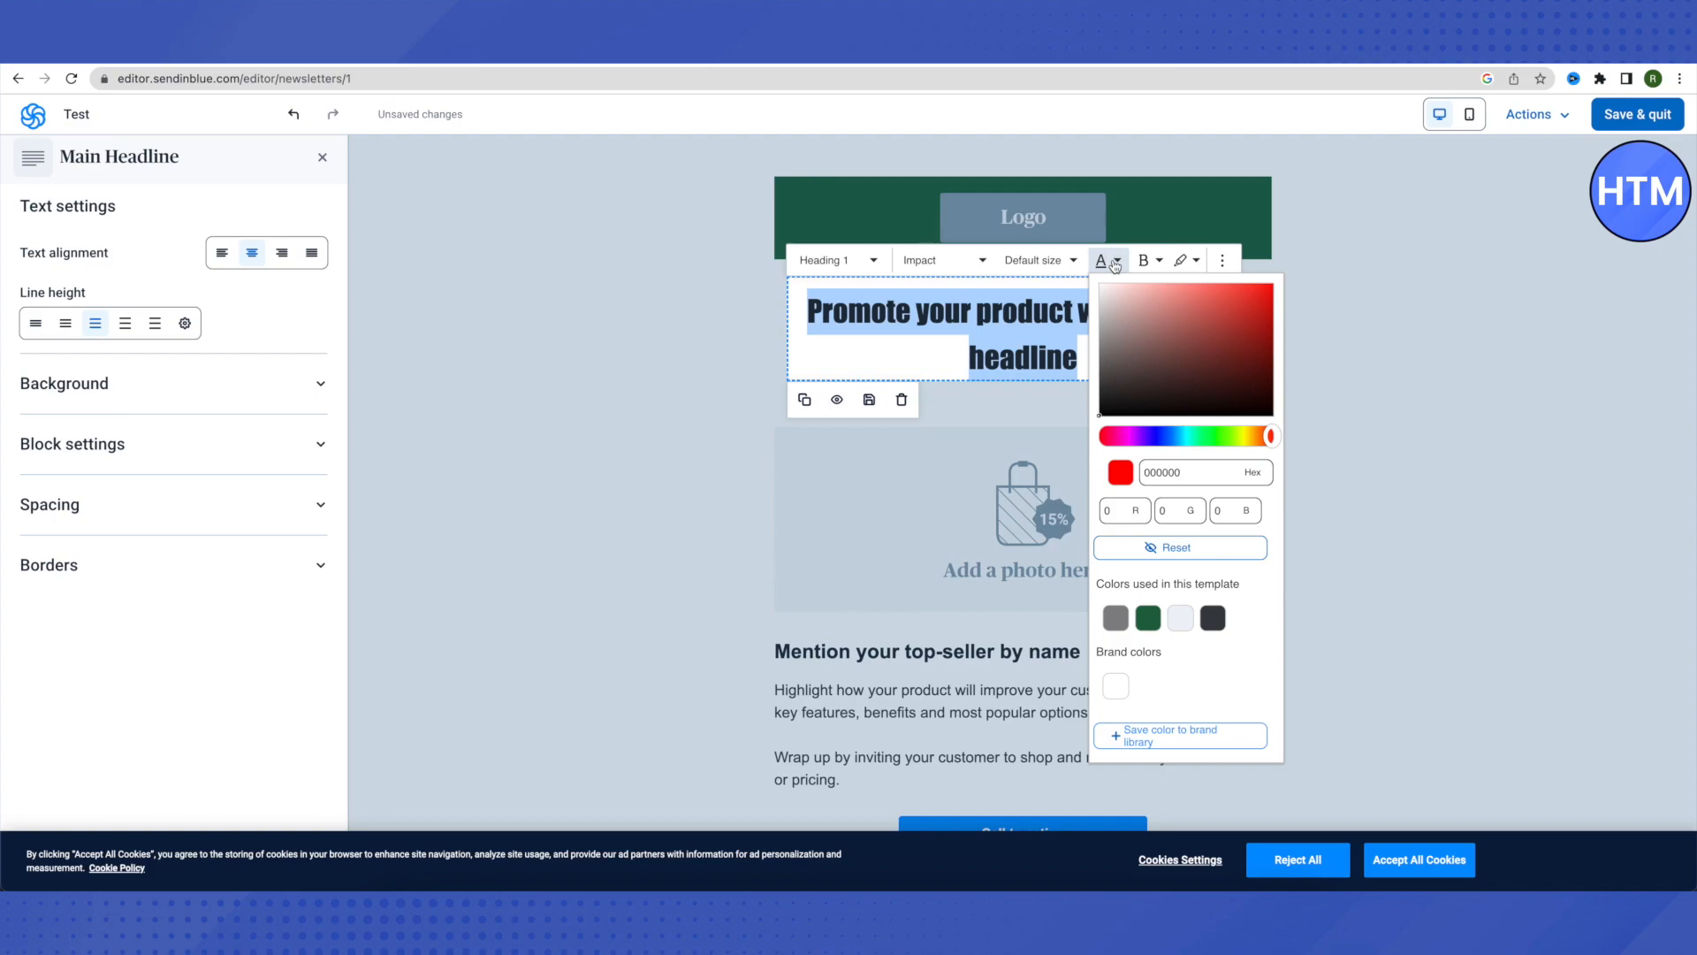
pyautogui.click(1116, 262)
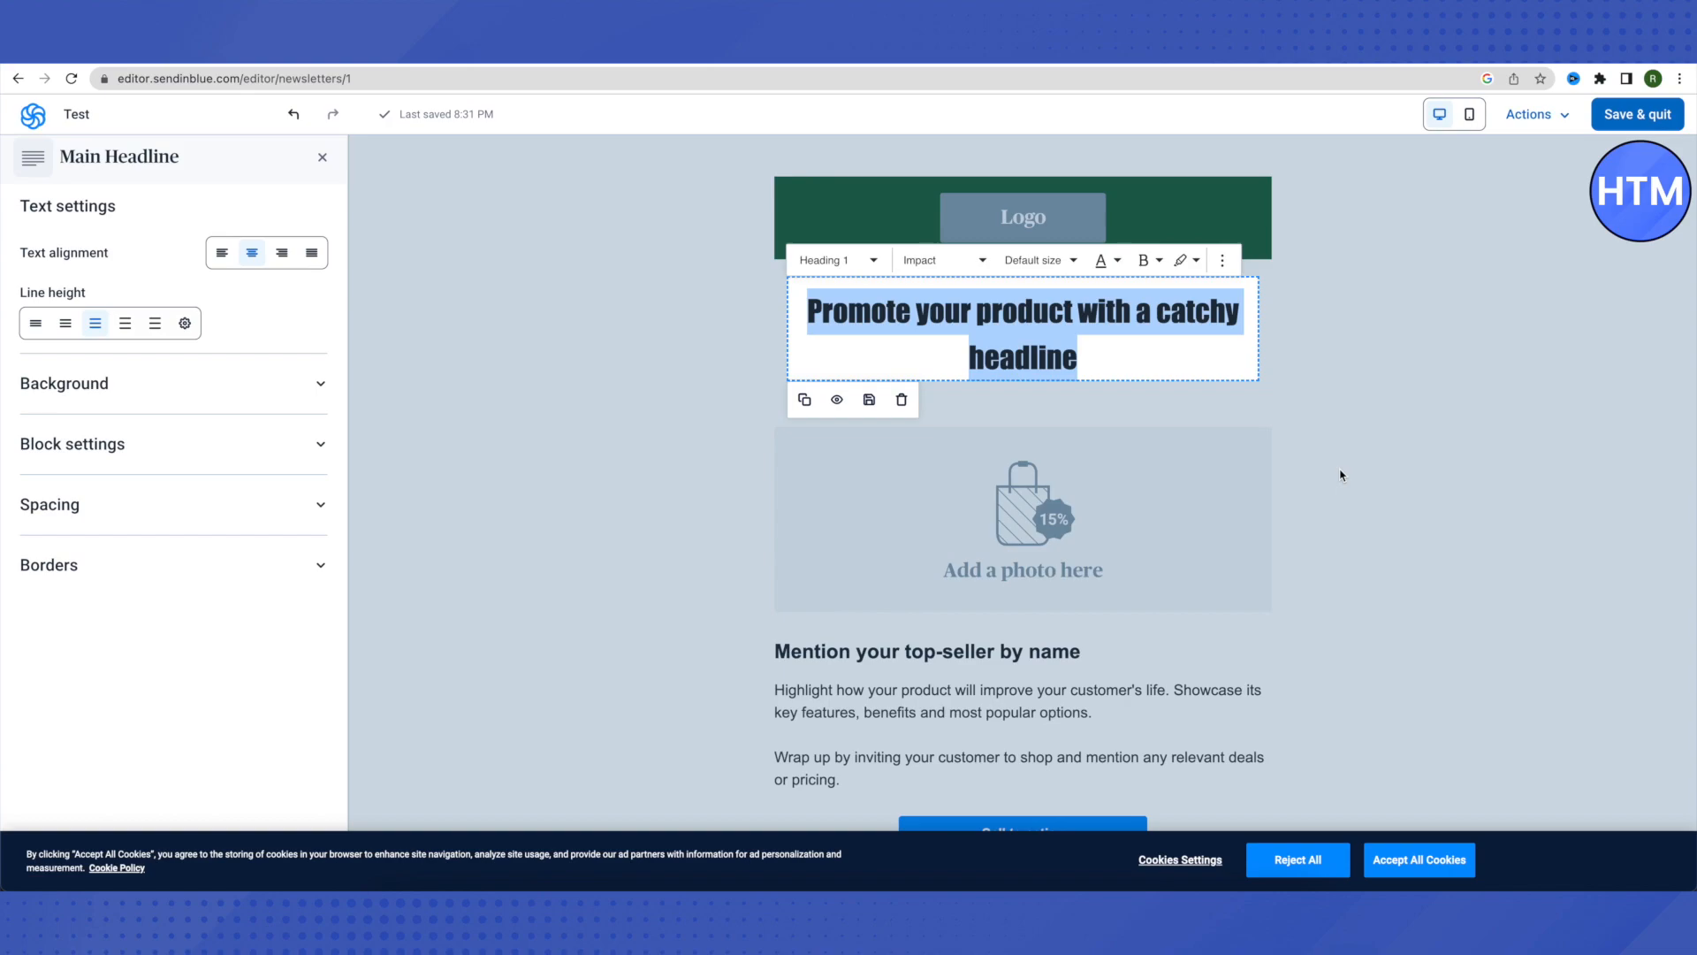
pyautogui.click(1340, 475)
pyautogui.scroll(-3, 1296, 575)
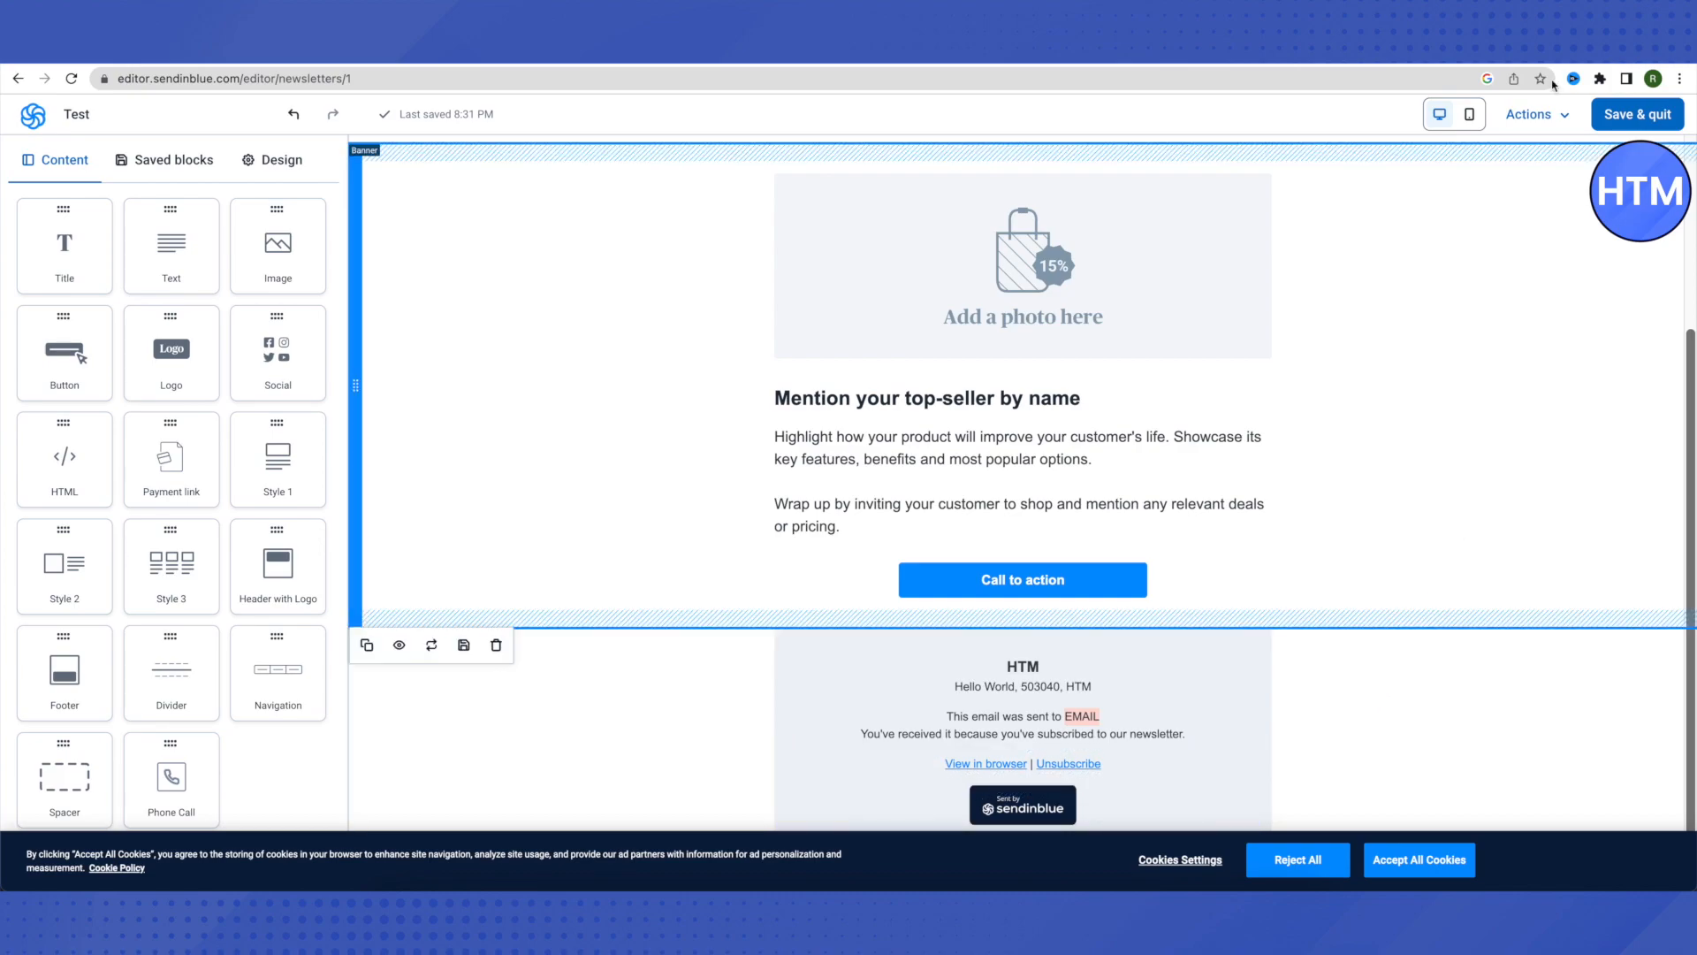
# Step: Use Save & quit to store the design and return to the campaign setup page
pyautogui.click(1631, 121)
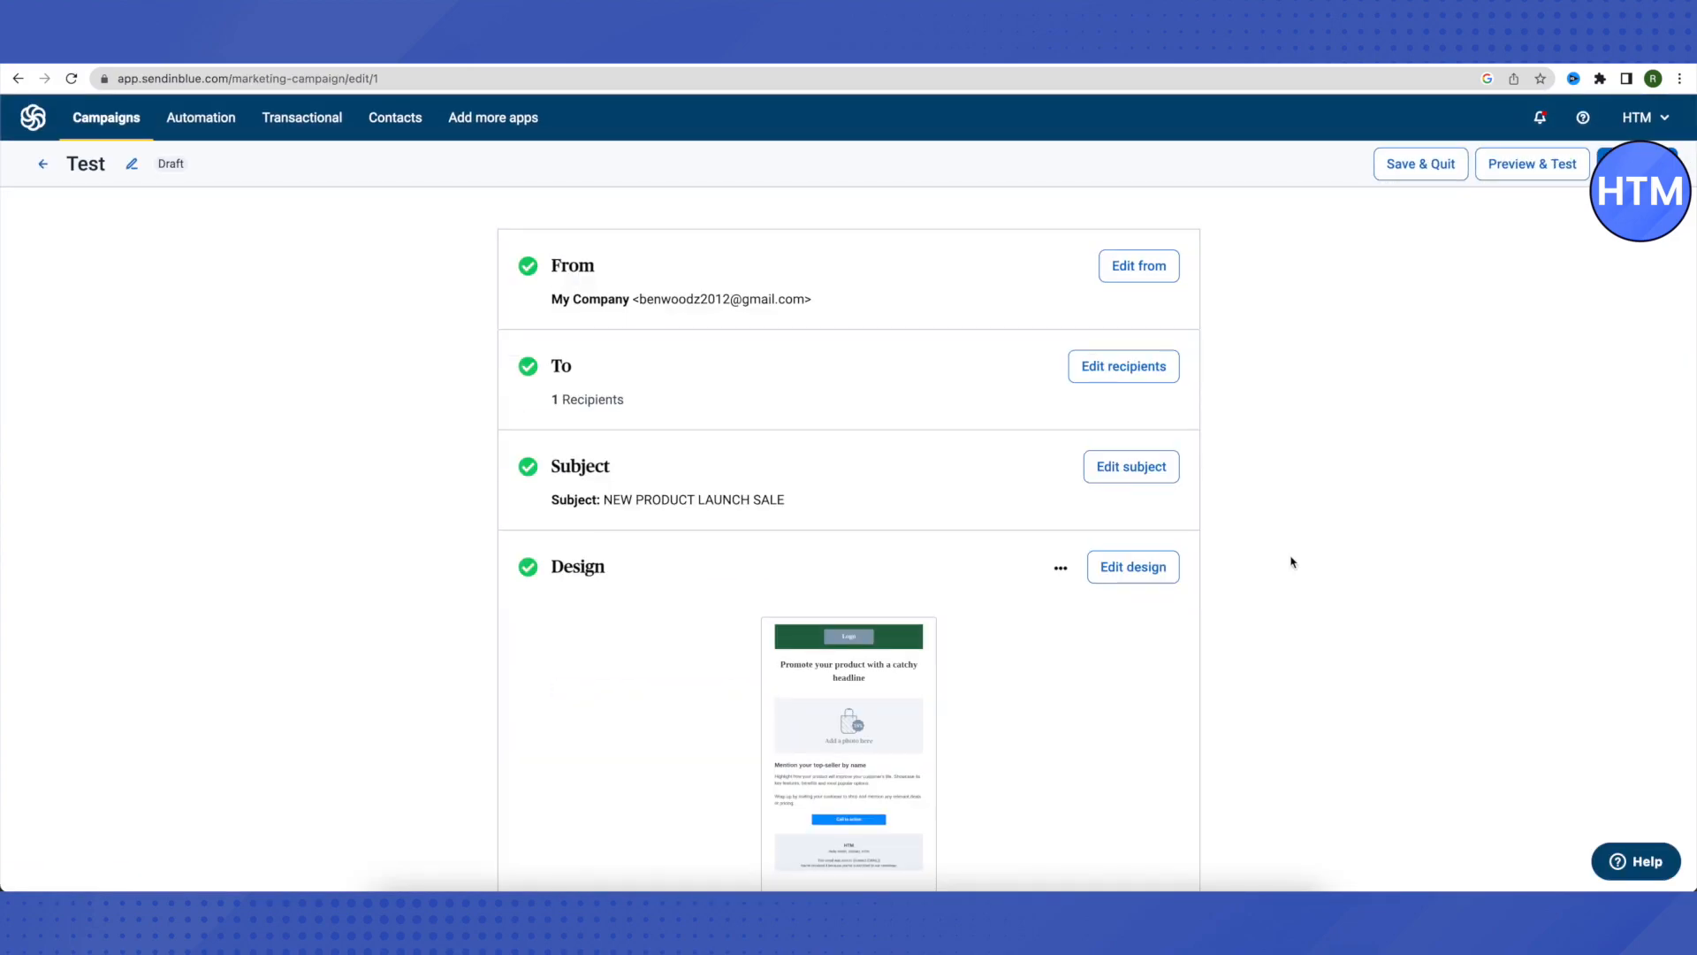
pyautogui.scroll(-4, 1292, 562)
pyautogui.scroll(-3, 1292, 562)
pyautogui.scroll(6, 1291, 563)
pyautogui.scroll(1, 1291, 562)
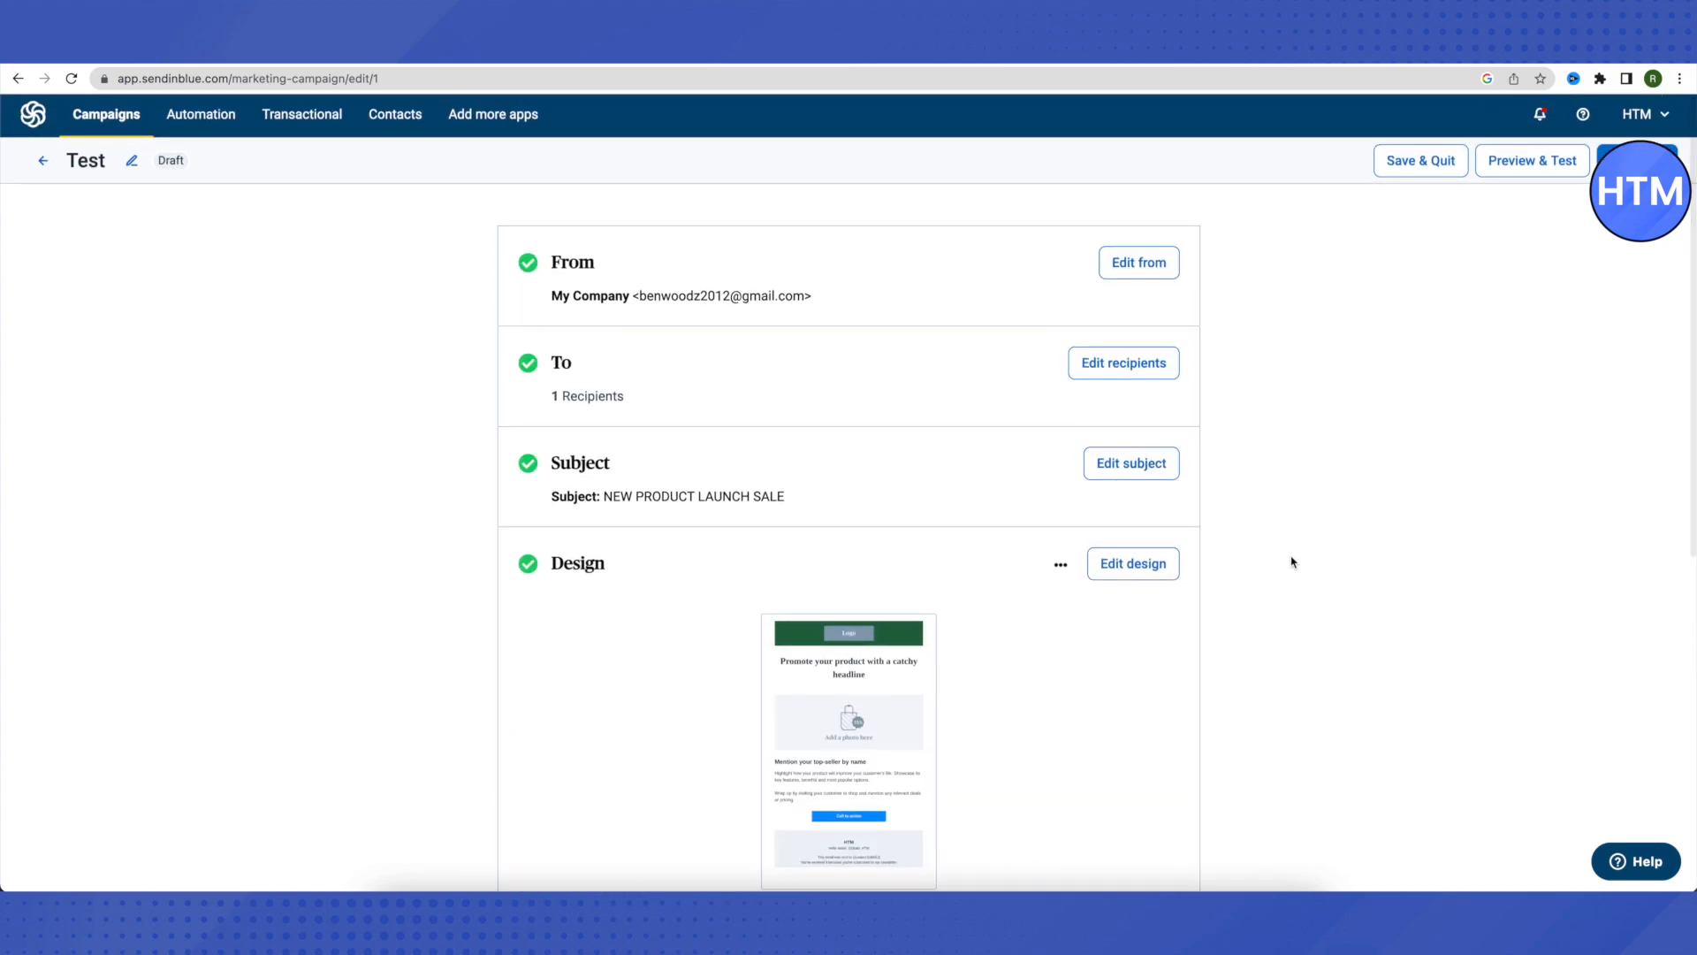
pyautogui.scroll(-4, 1292, 562)
pyautogui.scroll(5, 1292, 562)
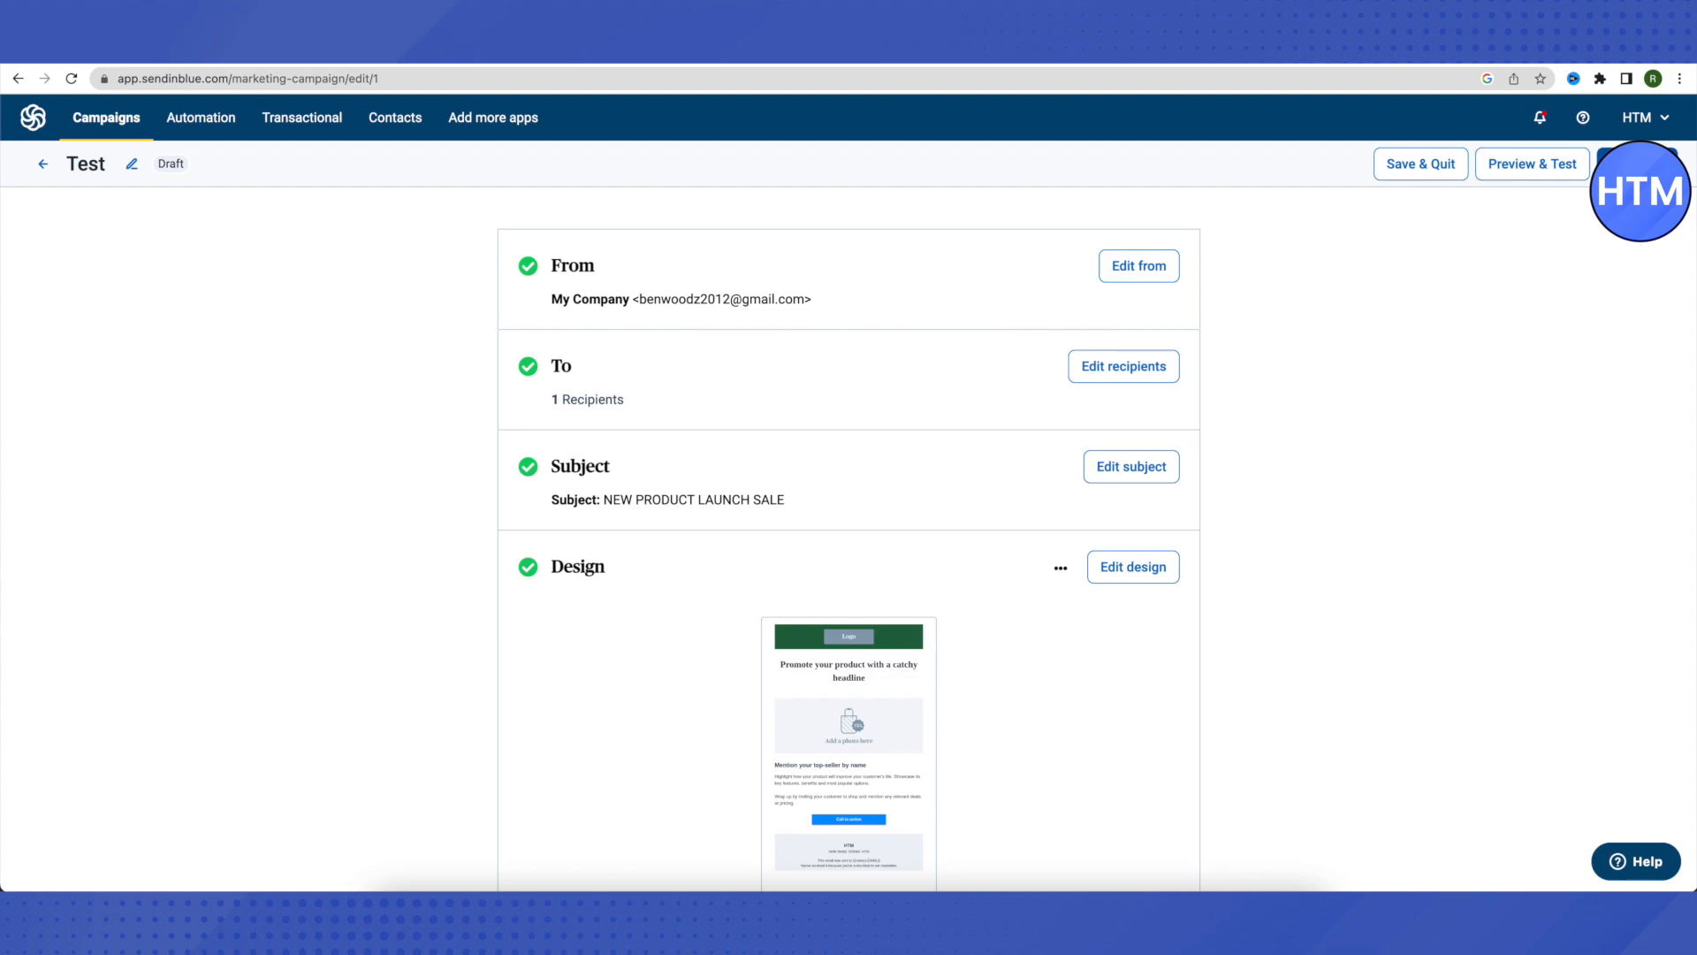
# Step: Keep Send now selected in the Schedule panel and send the Test campaign immediately
pyautogui.click(1637, 164)
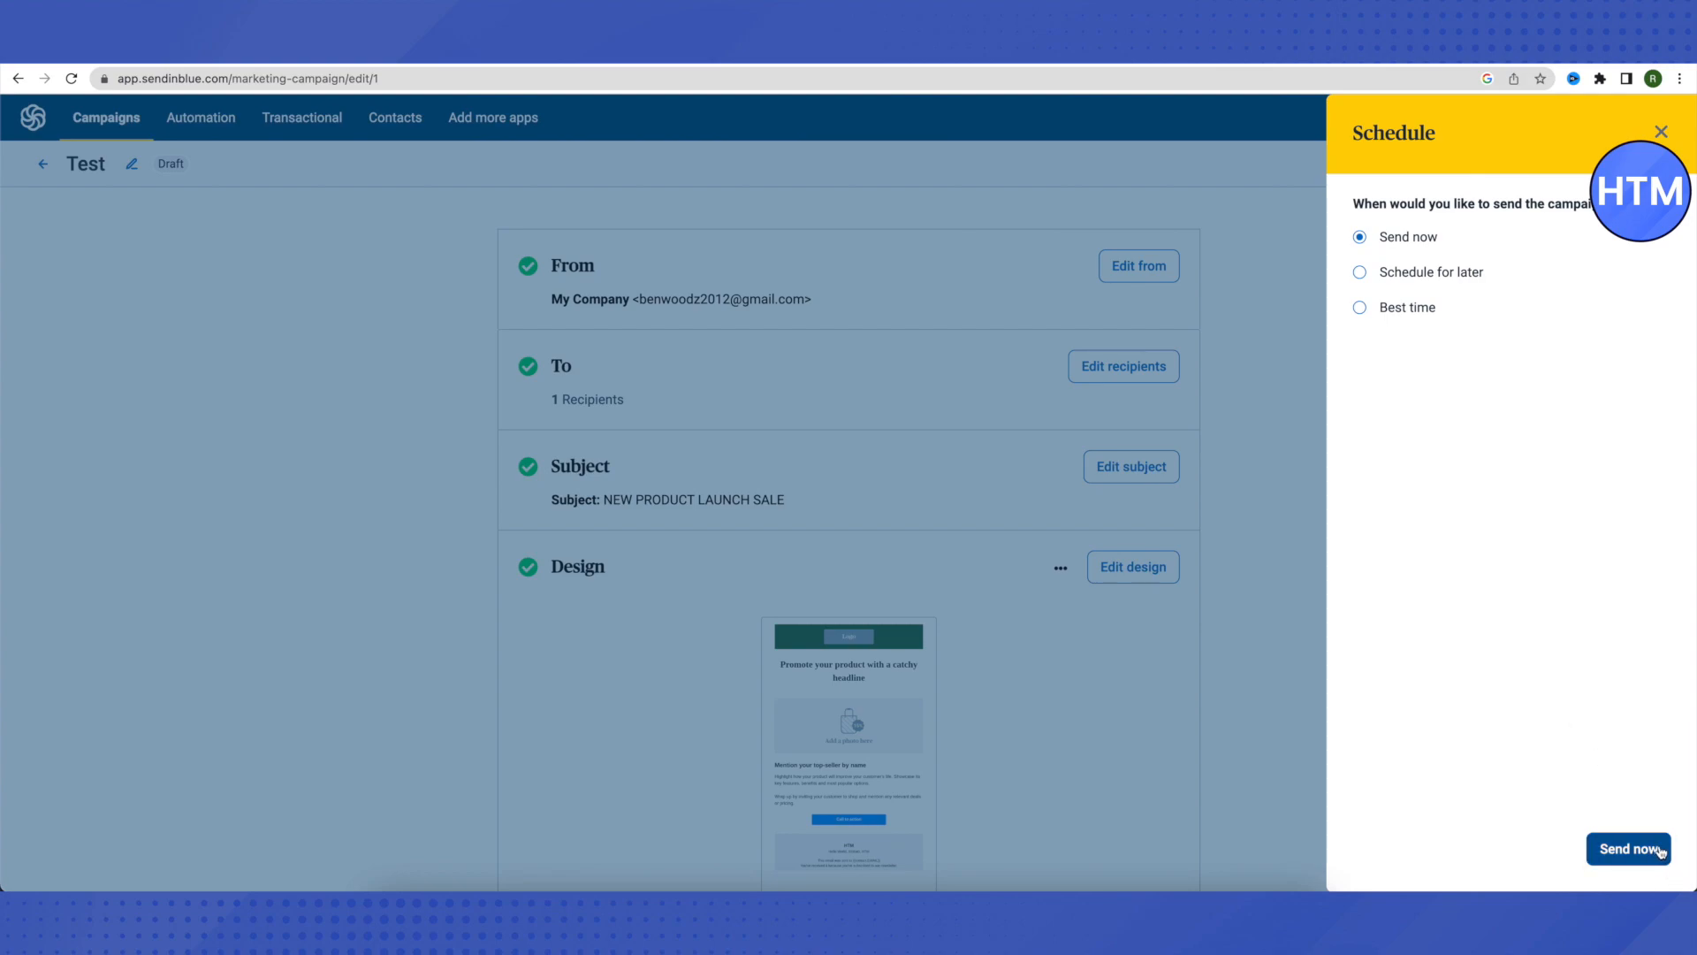
pyautogui.click(1662, 133)
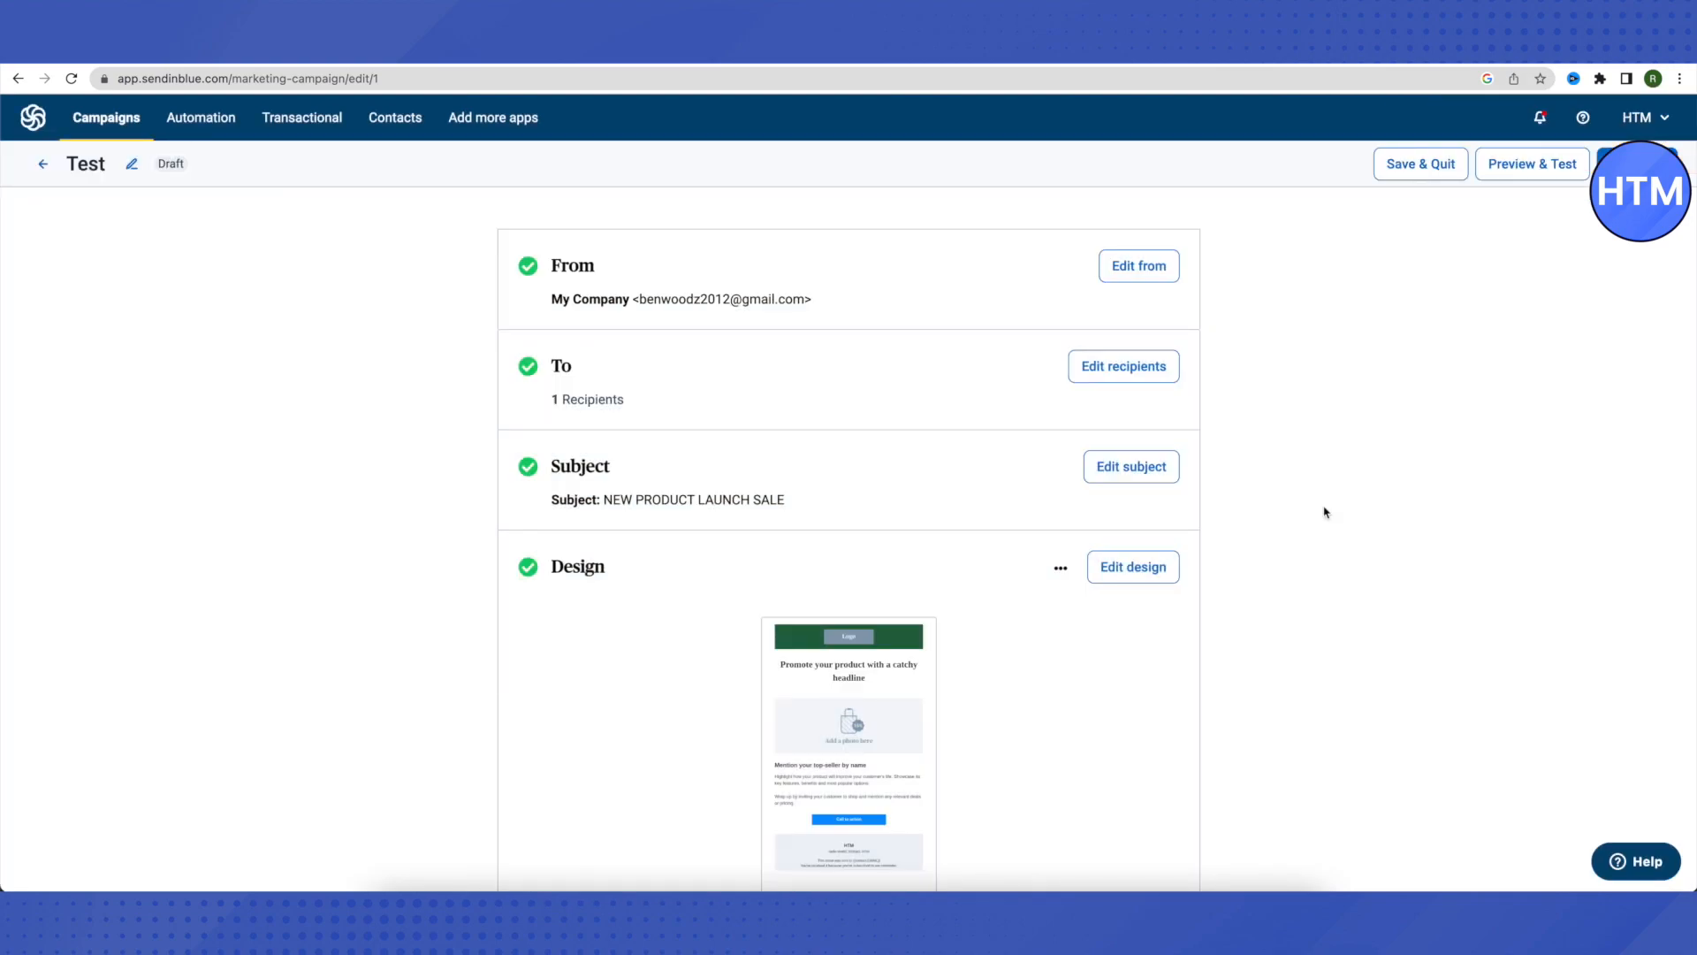